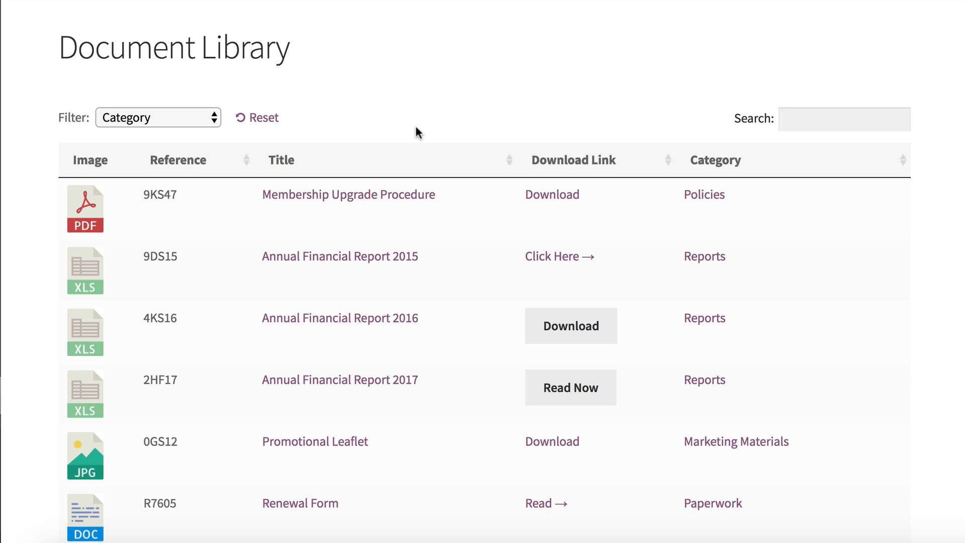
Step: Filter the document library by the Paperwork category, and reset the filter
left_click(213, 119)
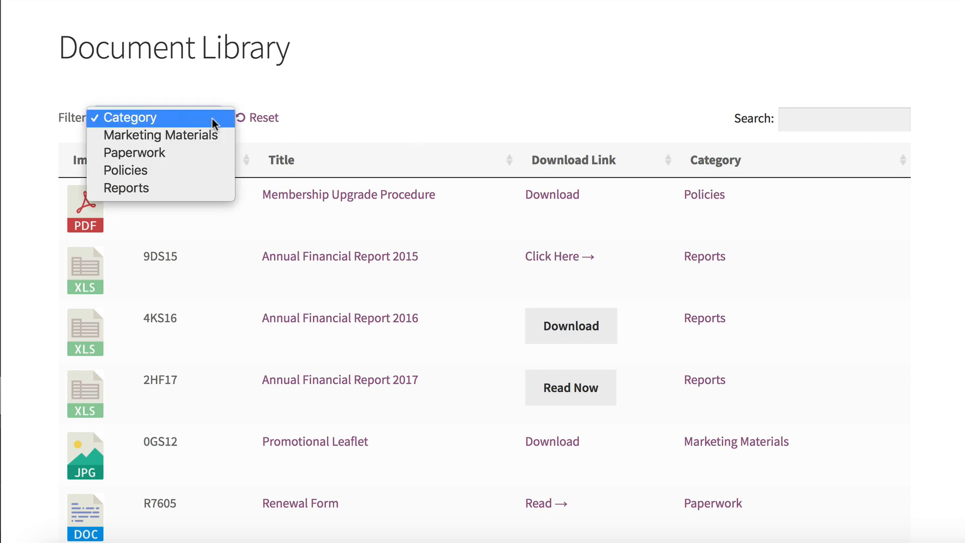
left_click(212, 119)
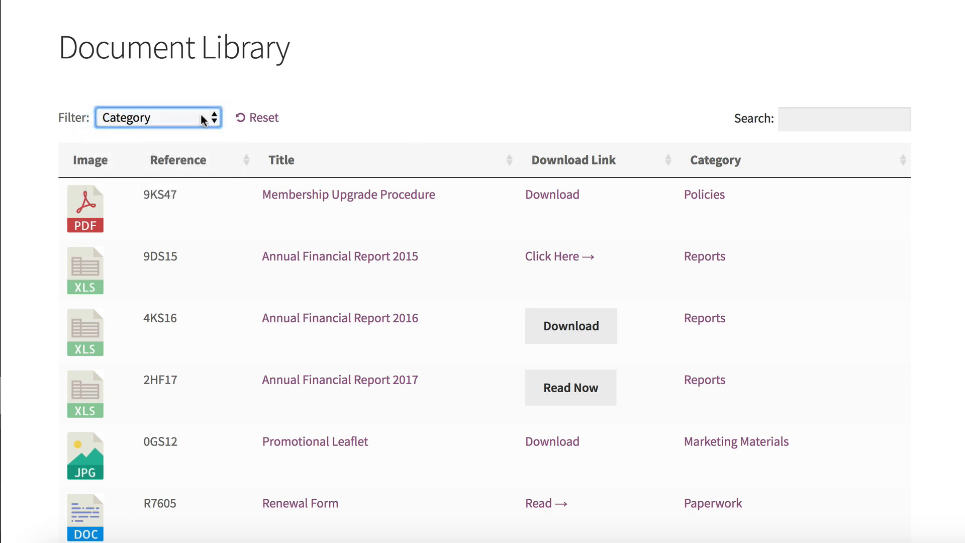
left_click(176, 116)
left_click(164, 150)
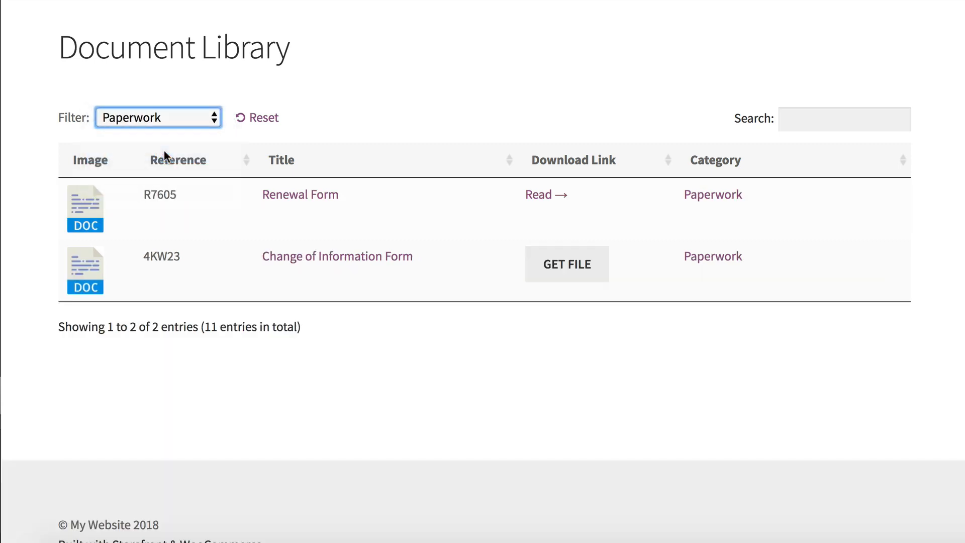
left_click(270, 120)
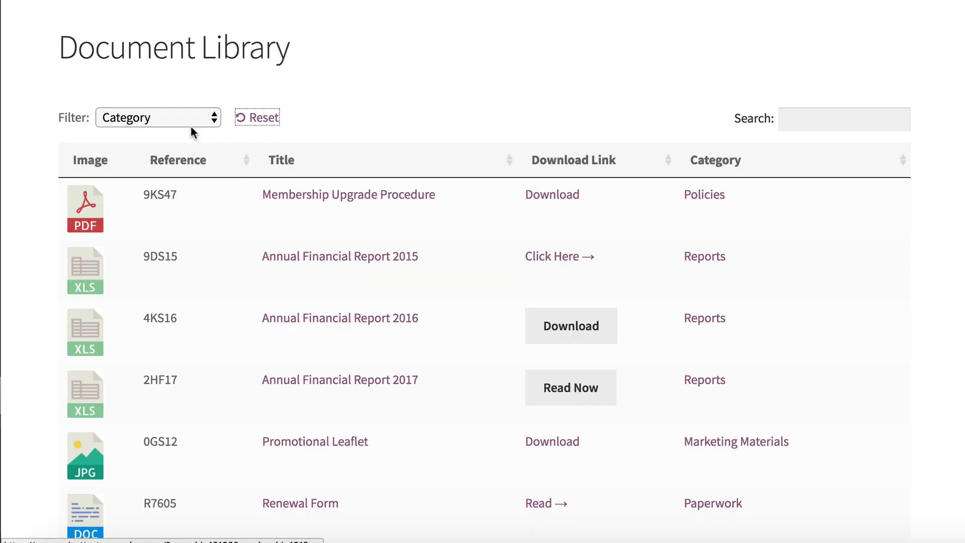
Step: Filter the document library by the Marketing Materials category, and reset the filter
left_click(191, 127)
left_click(181, 136)
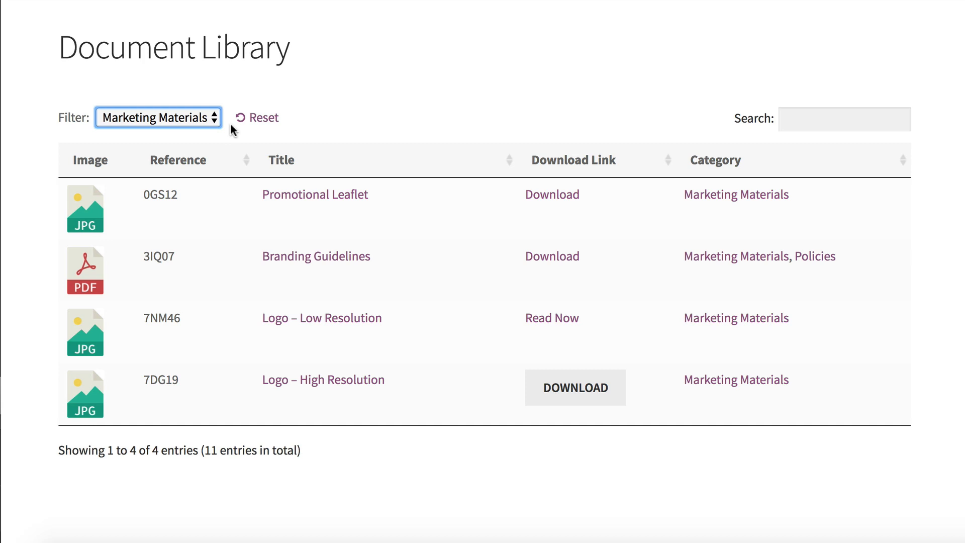
left_click(264, 119)
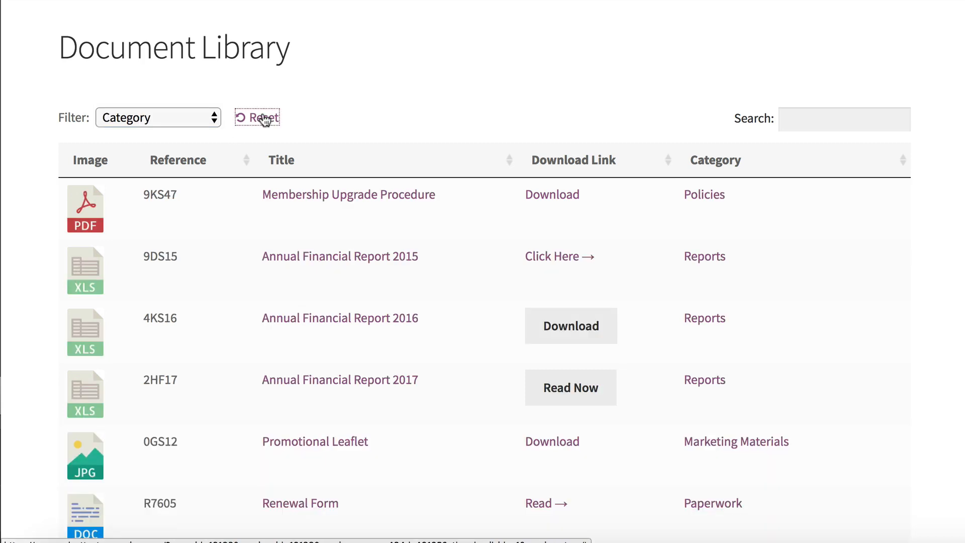
left_click(416, 101)
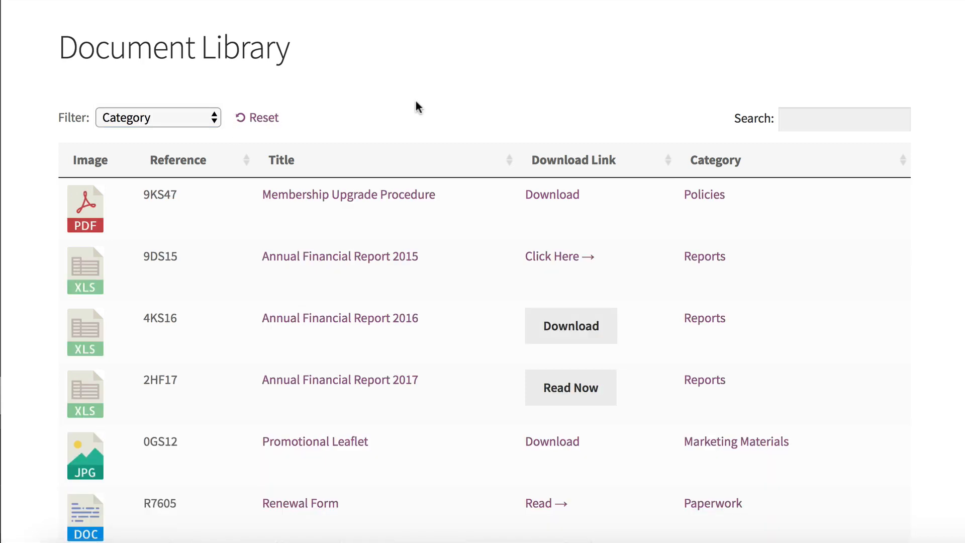
Step: Search the document library for 2016, and clear the search term
left_click(847, 118)
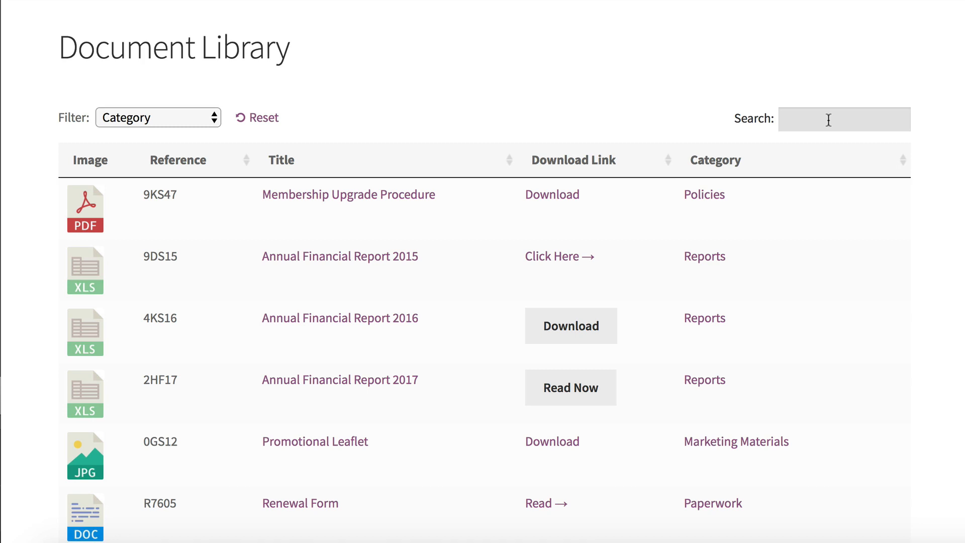
type("2016")
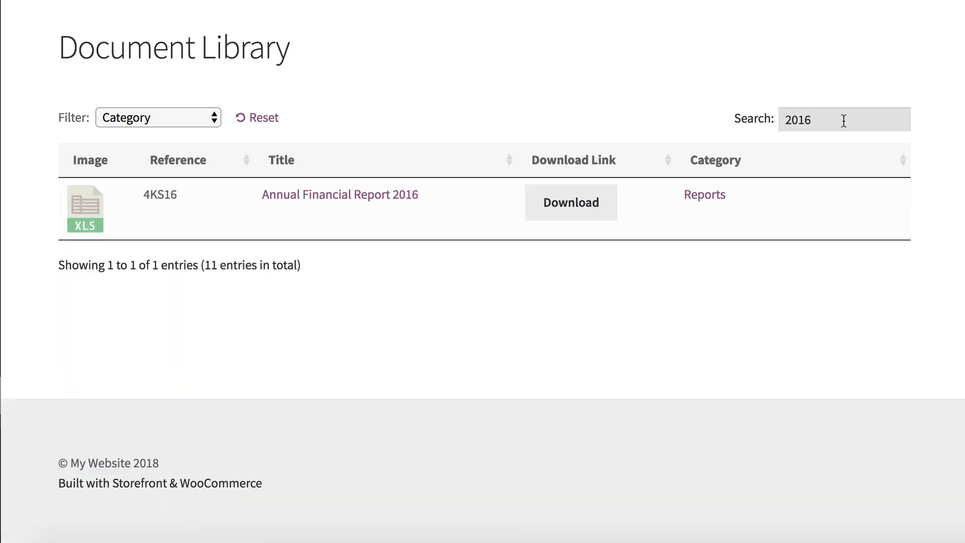
left_click_drag(830, 120, 754, 126)
key("BackSpace")
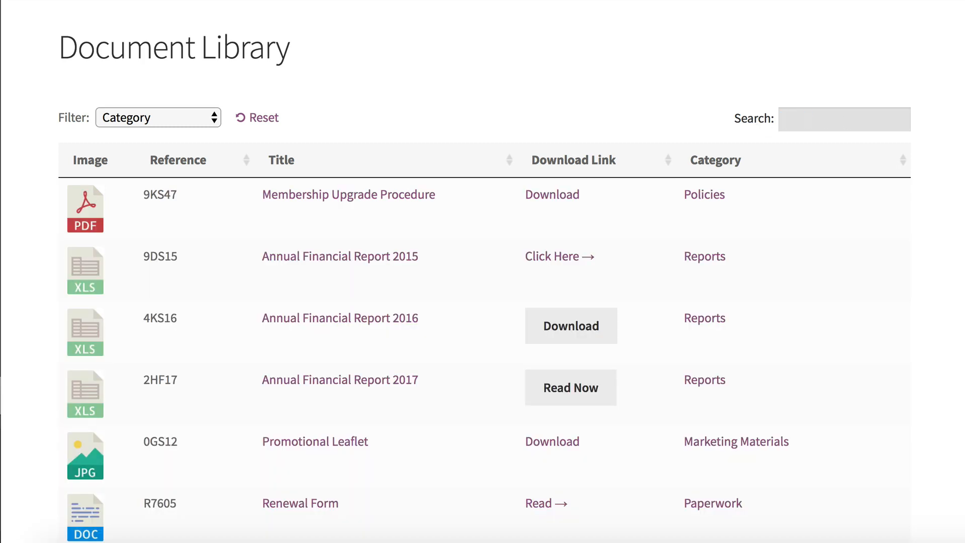
Step: Sort the document table by title, by reference and finally by category in ascending order
left_click(578, 166)
left_click(285, 161)
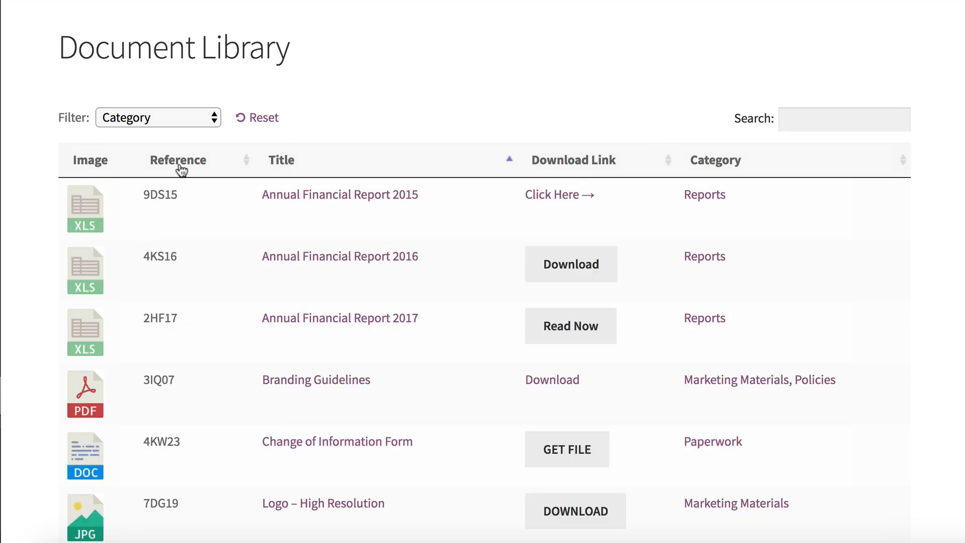
left_click(179, 164)
left_click(715, 165)
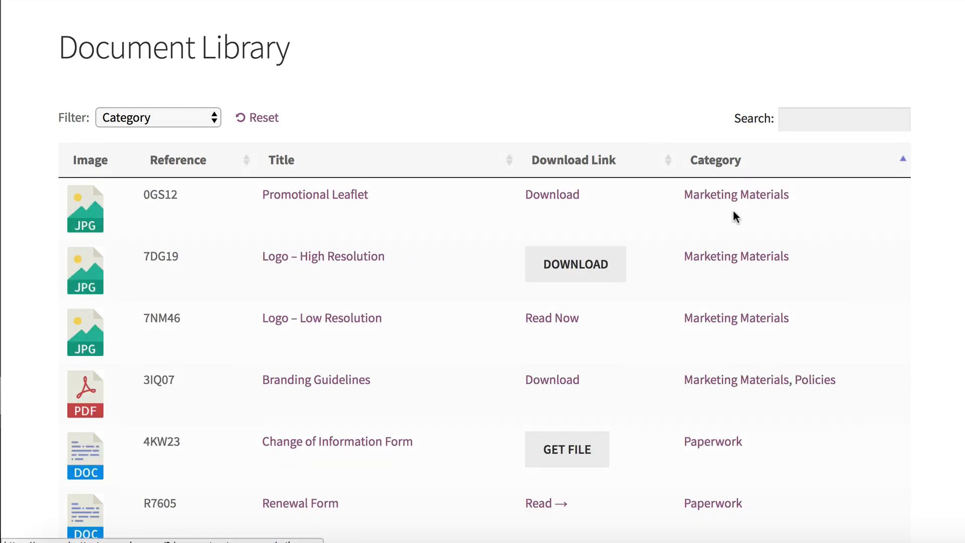
Step: Show only the Policies documents using the category link on the Branding Guidelines entry, and reset the filter
left_click(814, 381)
scroll(753, 118, "down", 2)
scroll(745, 89, "up", 2)
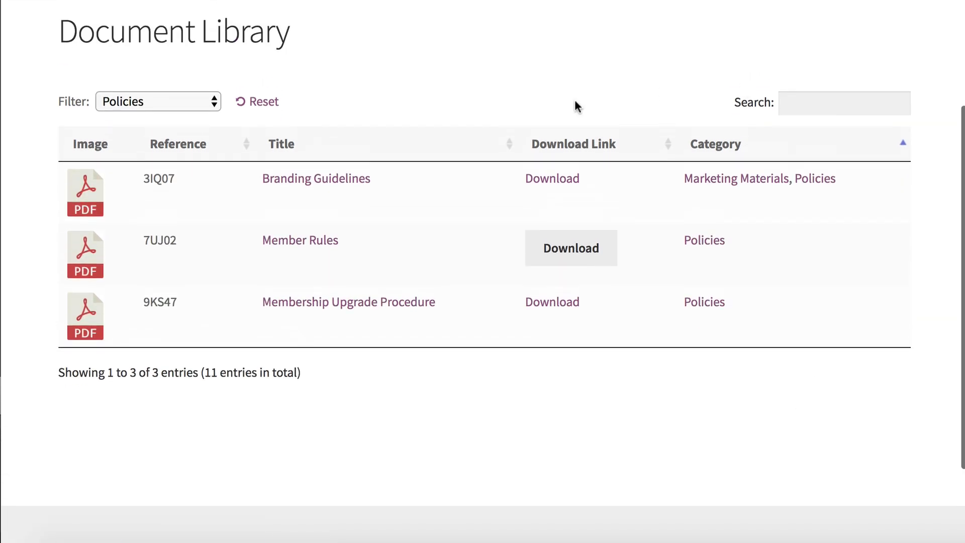
left_click(276, 100)
left_click(393, 81)
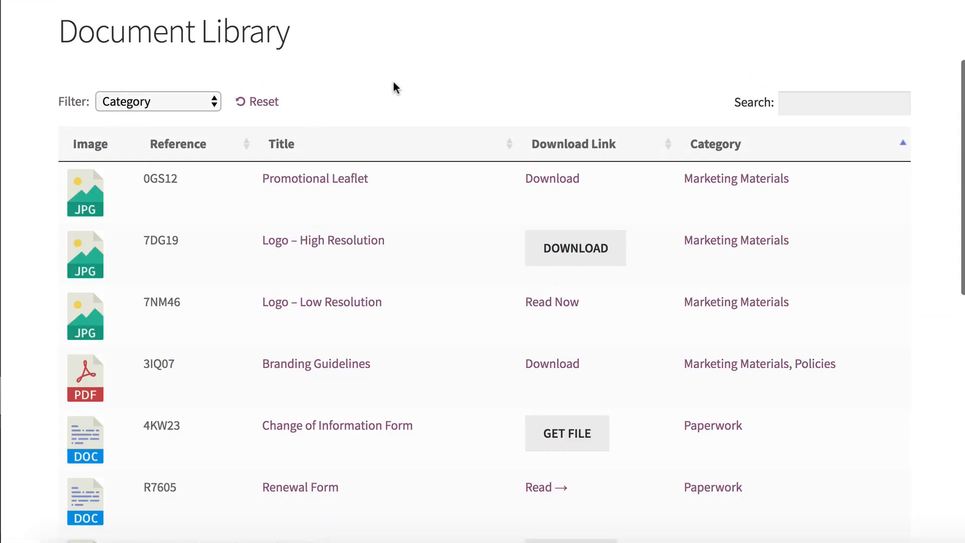
Step: Look over the documents in the library and the different styles of their download links and buttons
scroll(393, 80, "up", 1)
scroll(393, 80, "down", 1)
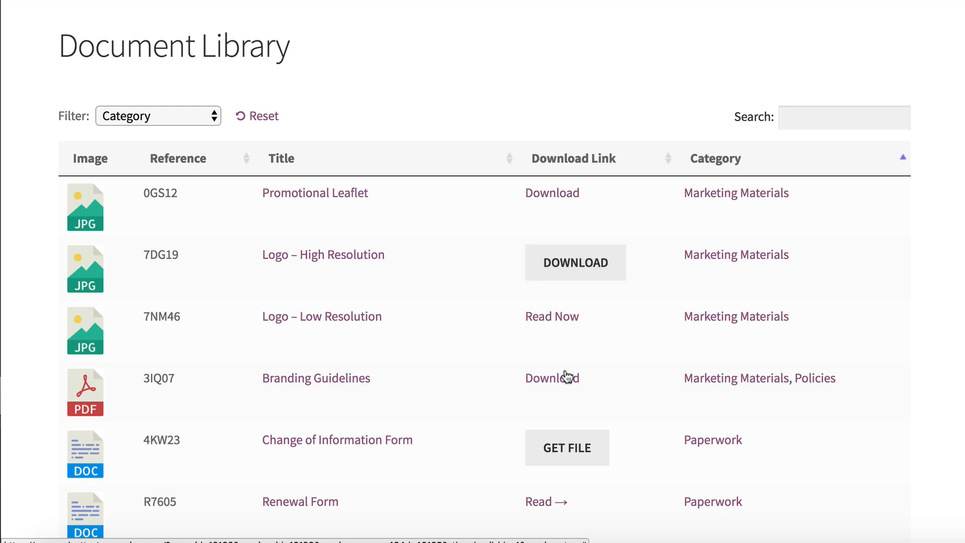
scroll(564, 377, "down", 4)
scroll(564, 373, "up", 2)
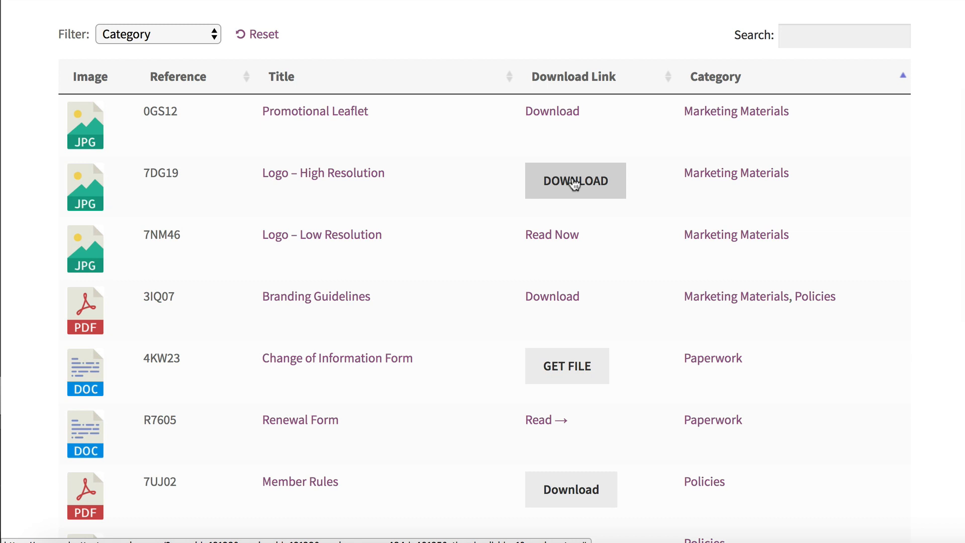
scroll(574, 184, "up", 3)
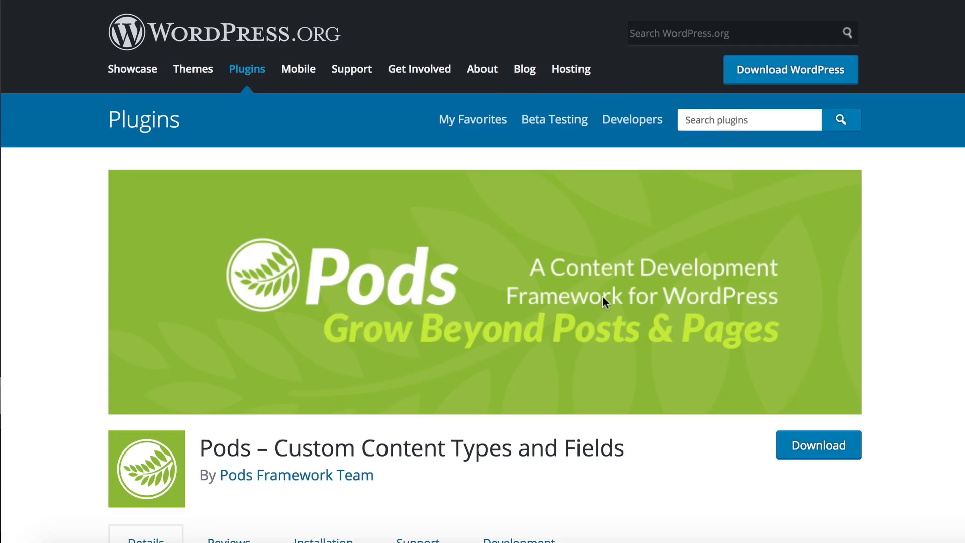
Step: Review the WordPress.org page of the Pods – Custom Content Types and Fields plugin, including its description
scroll(602, 296, "down", 3)
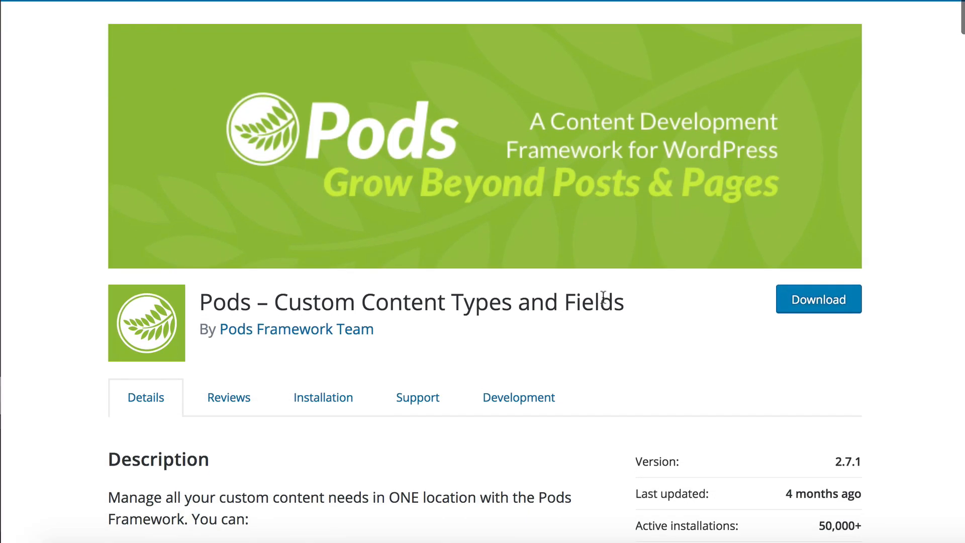
scroll(603, 297, "up", 5)
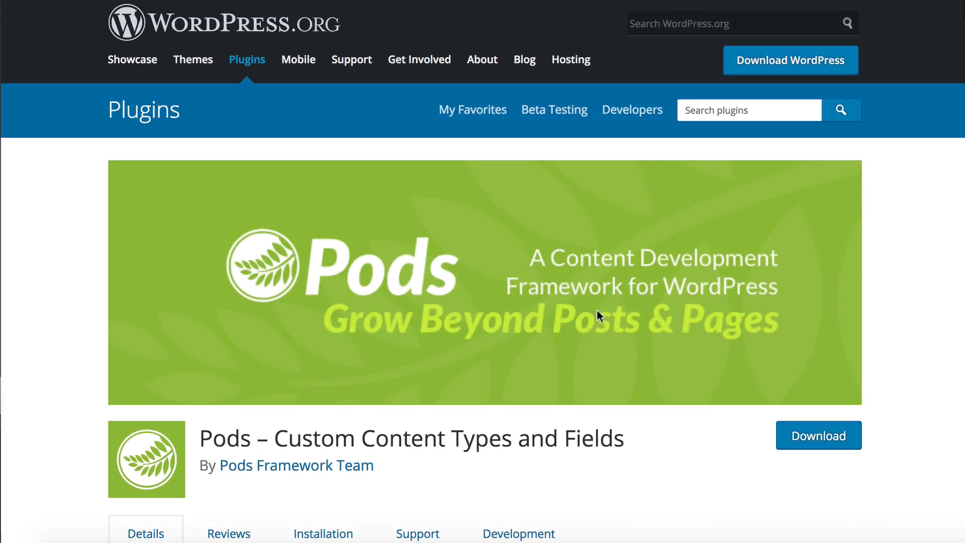
scroll(597, 310, "down", 7)
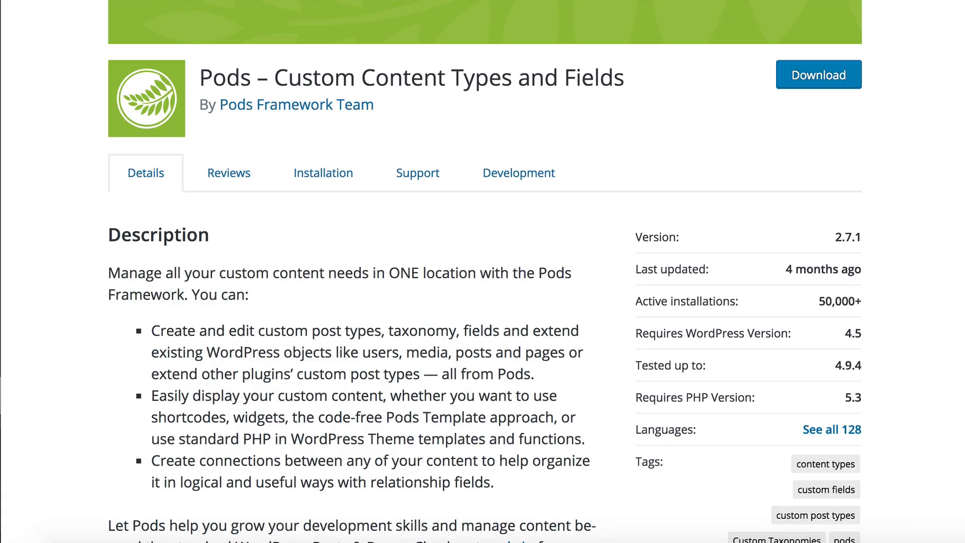
scroll(687, 50, "up", 5)
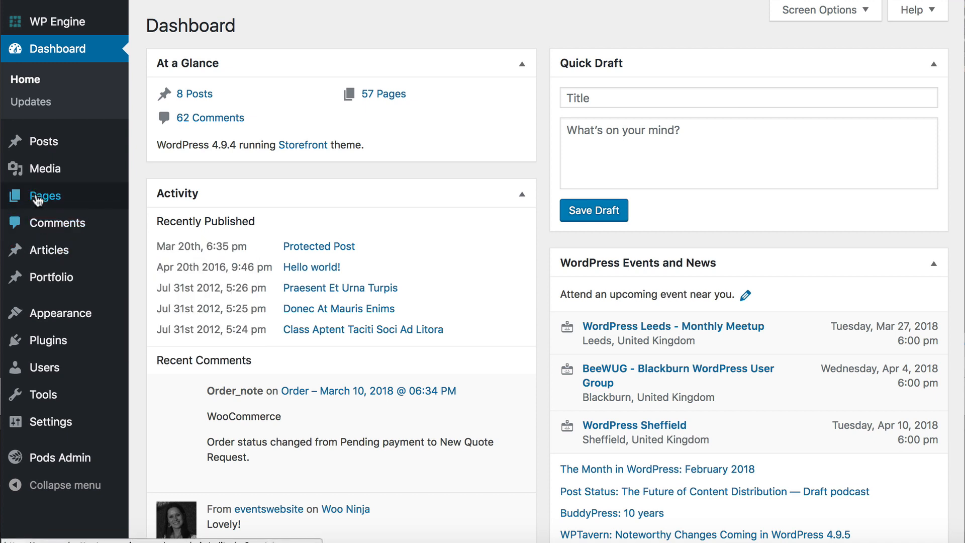
Step: Start adding a new pod from the WordPress dashboard and choose to create an entirely new content type
mouse_move(36, 189)
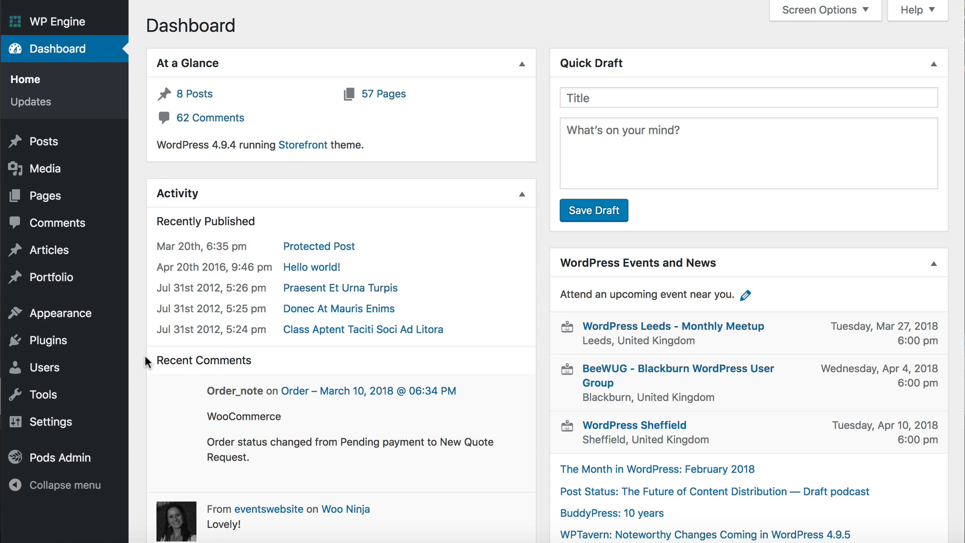
mouse_move(65, 349)
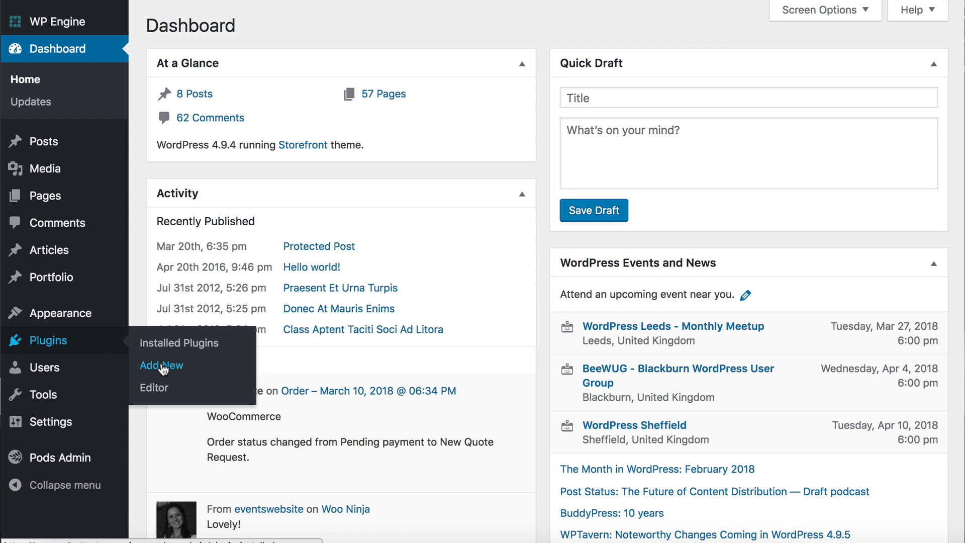
mouse_move(59, 463)
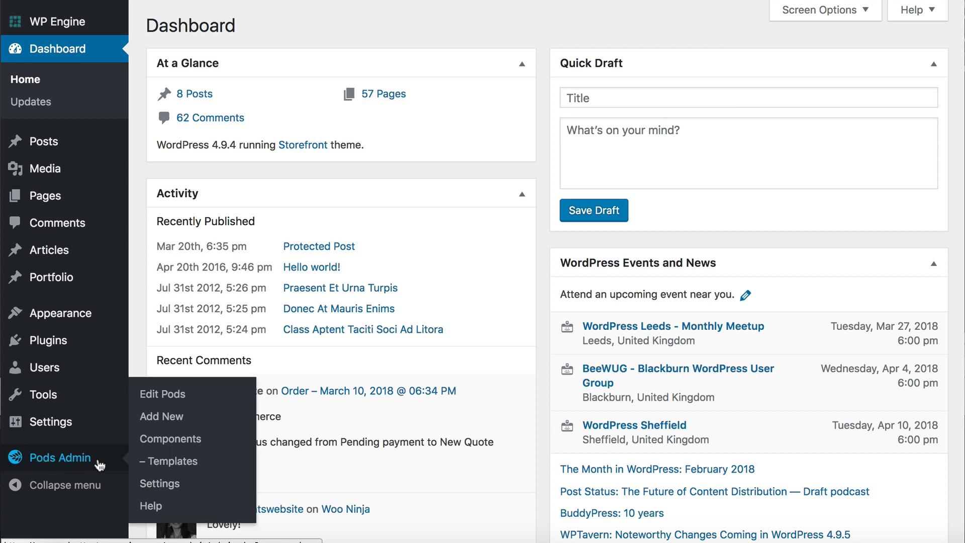
left_click(171, 425)
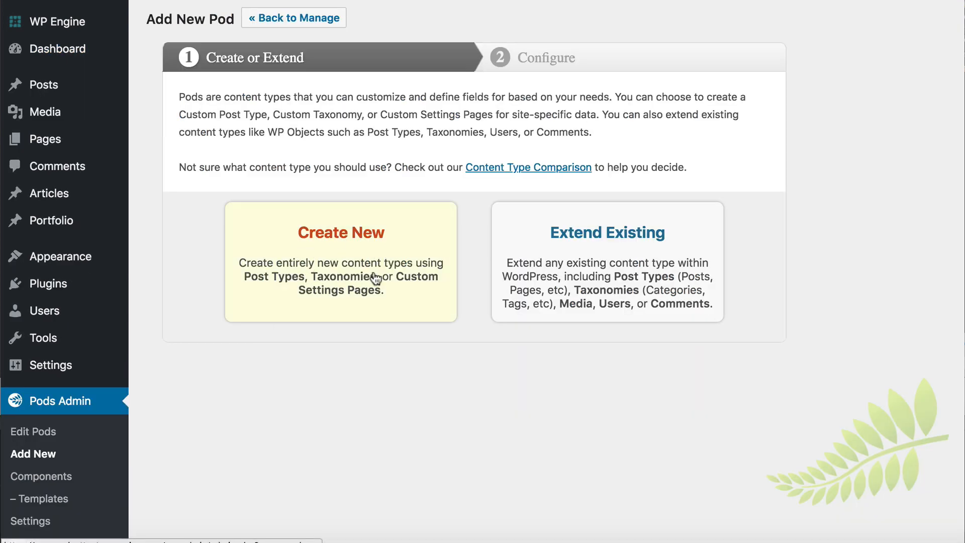
left_click(325, 248)
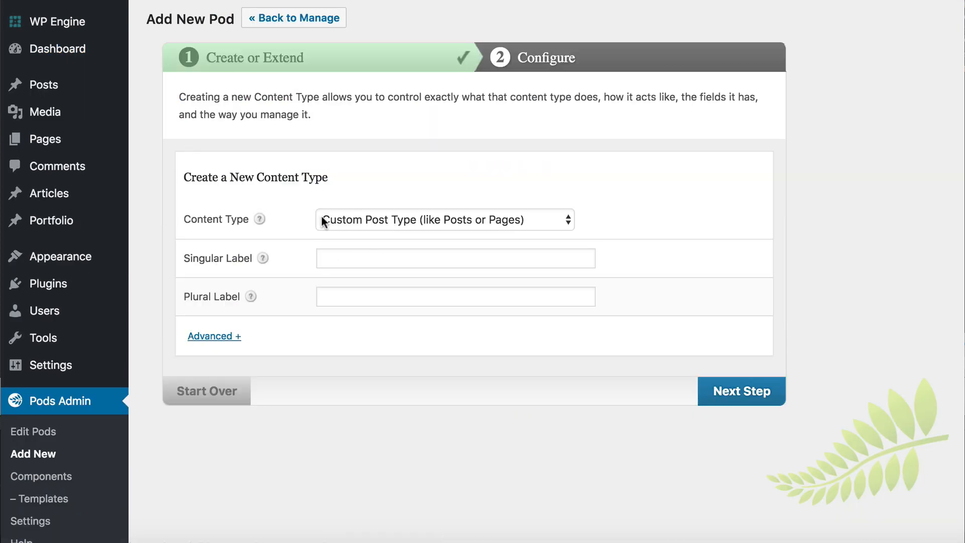
Step: Create the pod as a Custom Post Type (like Posts or Pages) with both singular and plural labels set to Documents
left_click(396, 221)
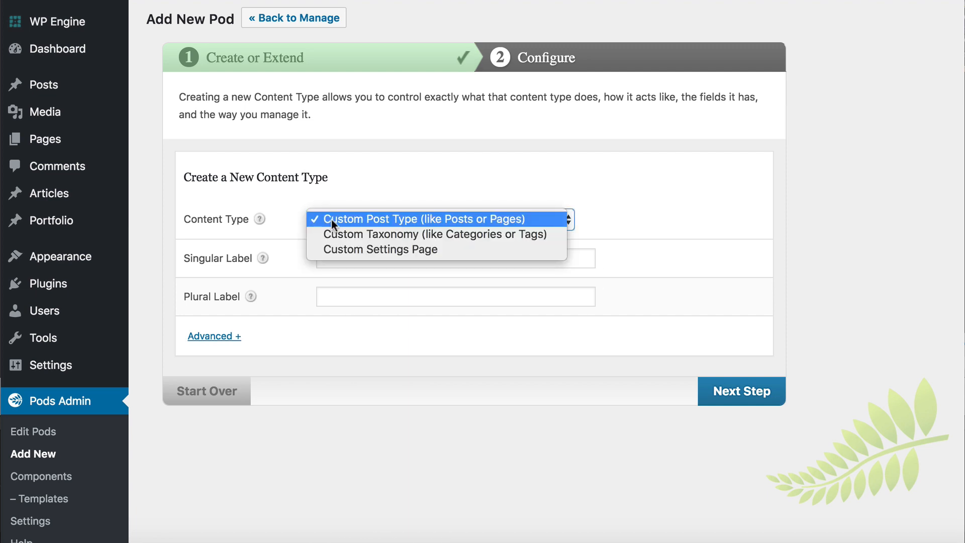
left_click(366, 218)
left_click(336, 255)
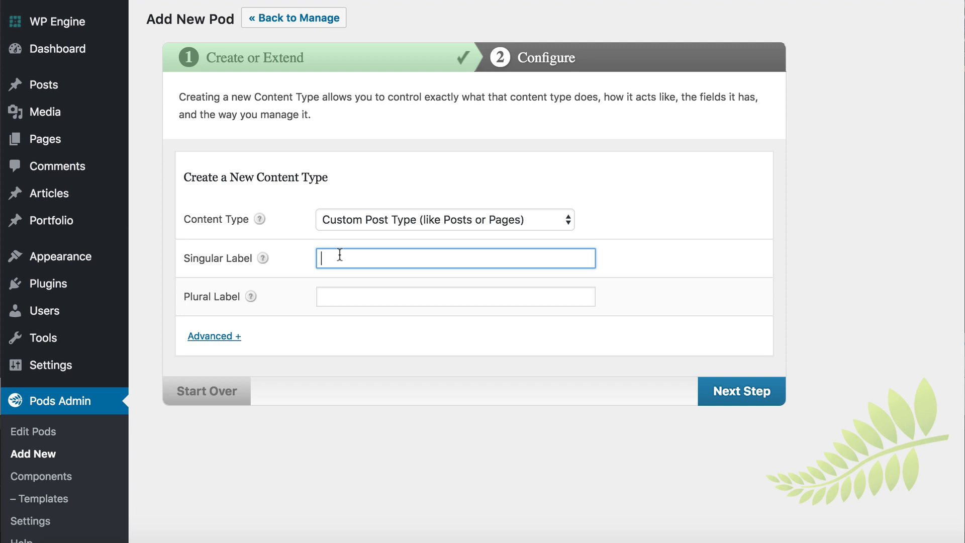
type("Documents")
key("Tab")
type("Documents")
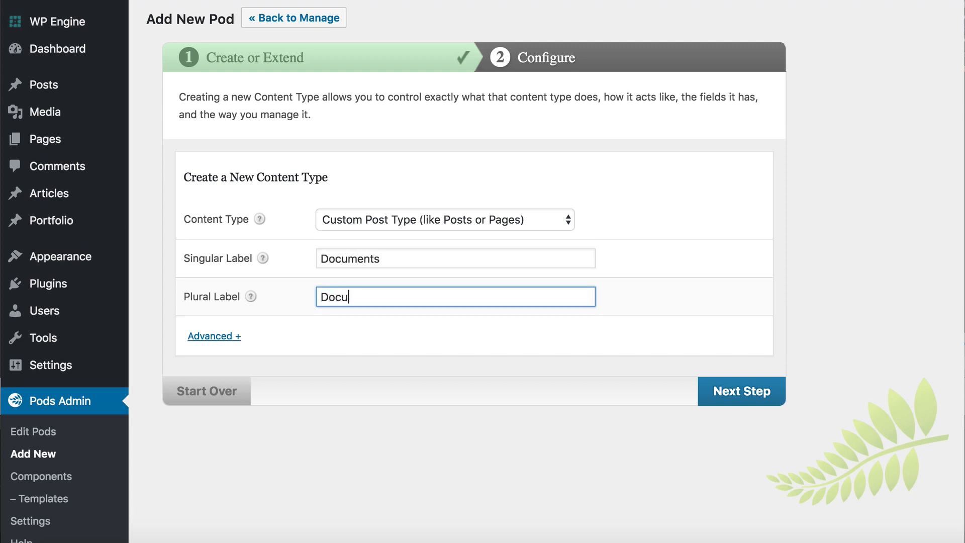
left_click(736, 400)
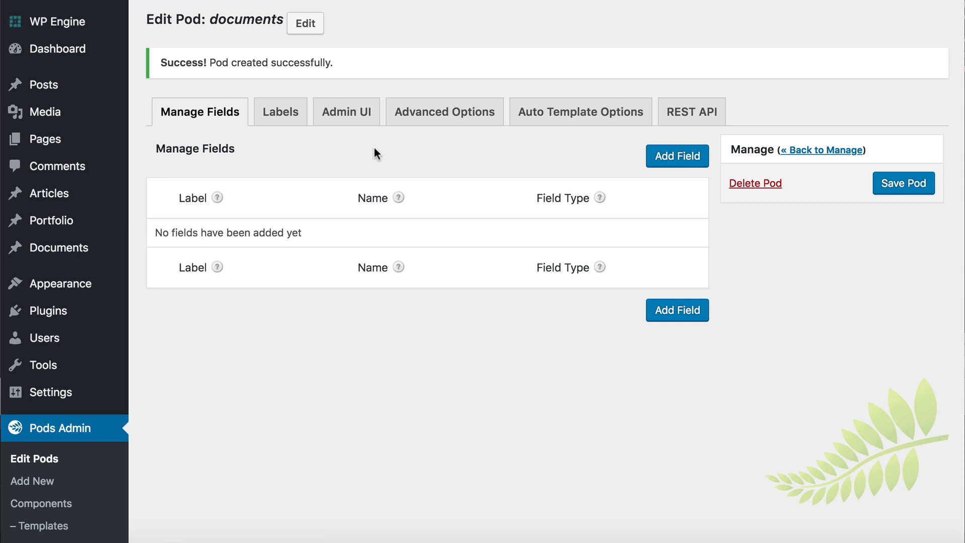
Step: Add a field to the documents pod labelled and named document_link with the WYSIWYG (Visual Editor) field type, and save the field
left_click(677, 157)
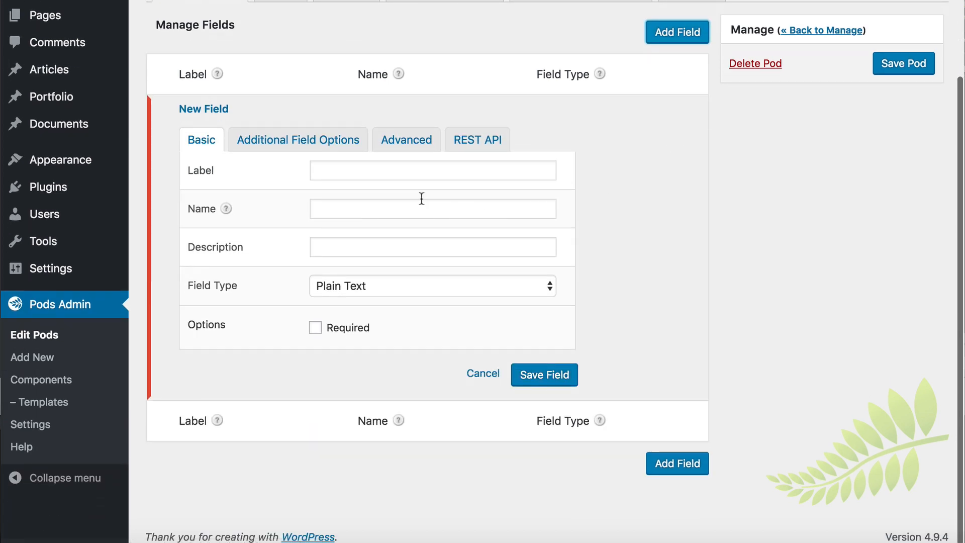
left_click(354, 174)
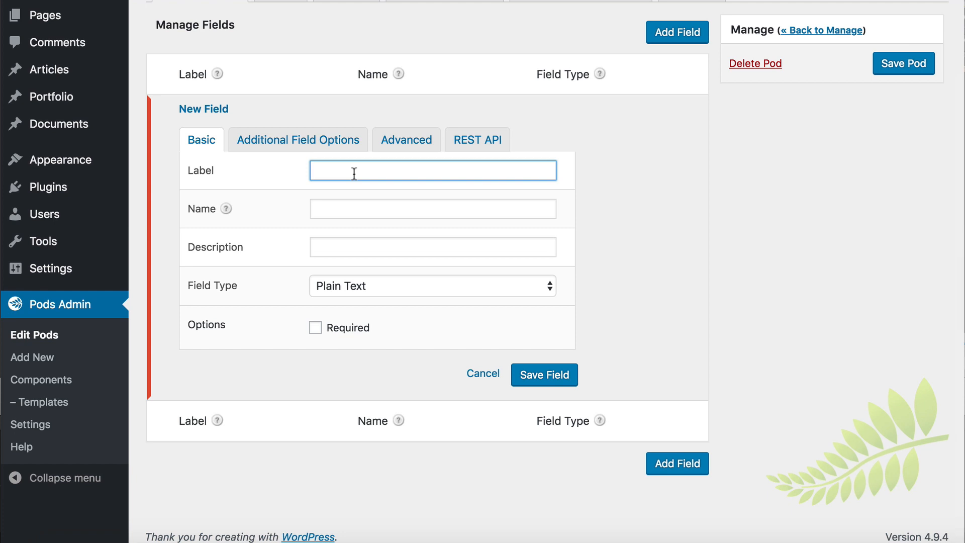
type("document_link")
left_click(383, 208)
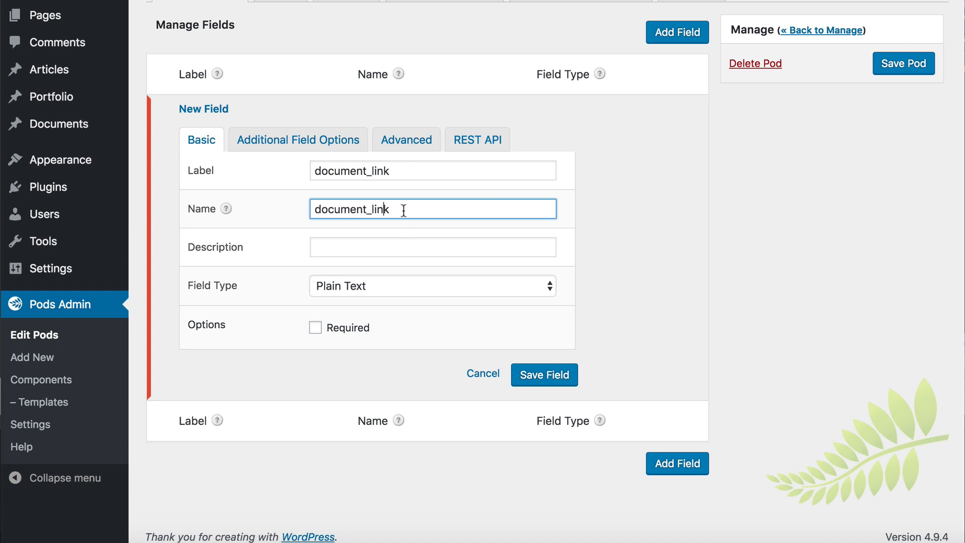
left_click(411, 284)
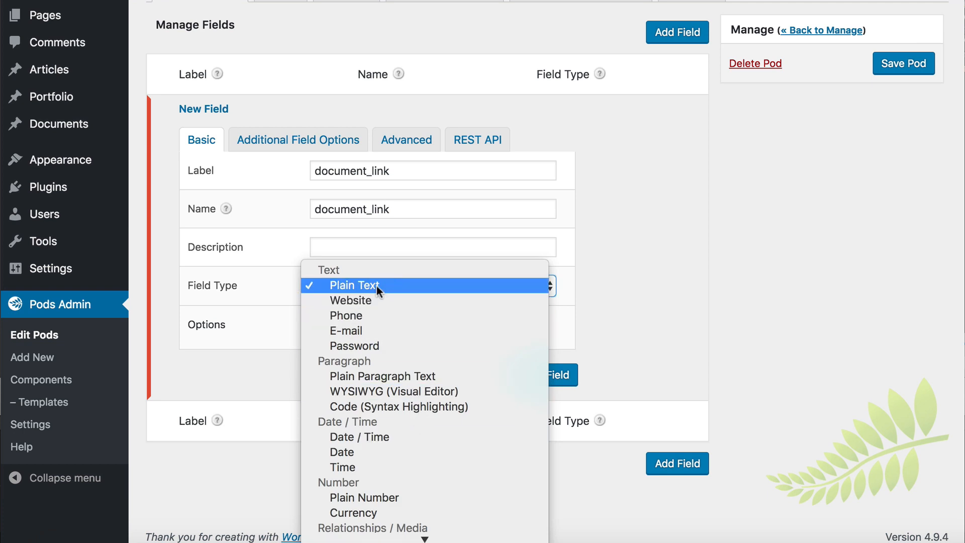
left_click(367, 393)
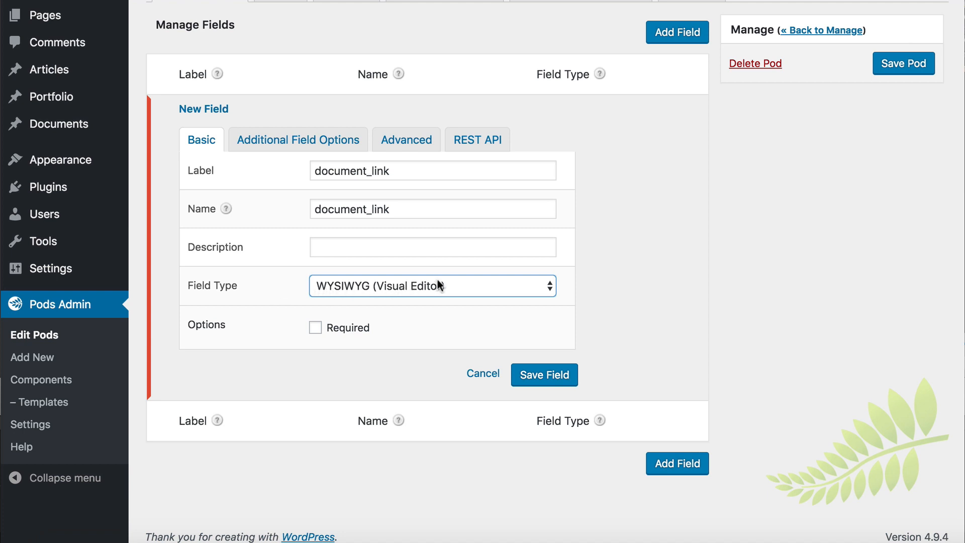
left_click(555, 379)
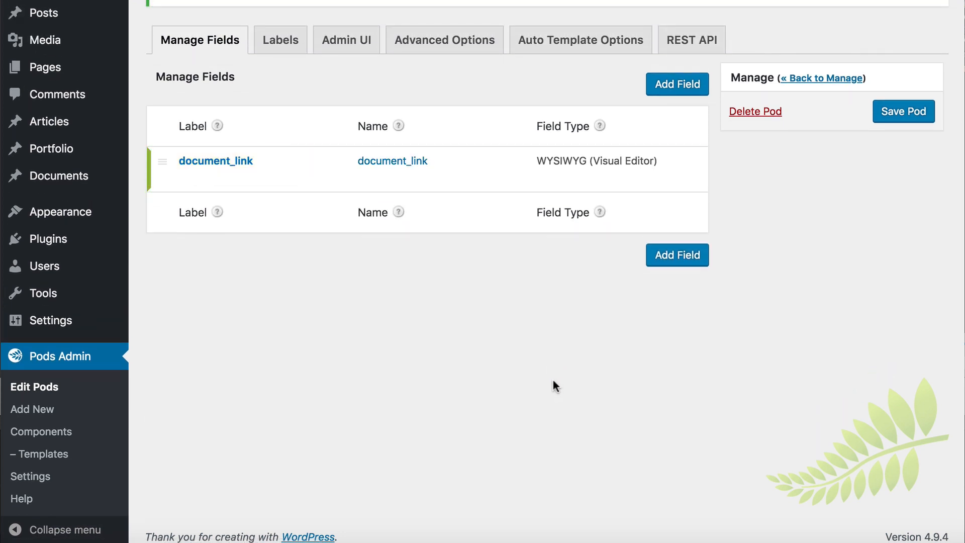
Step: Add a second field to the documents pod labelled Reference with the Plain Text field type, and save the field
left_click(684, 91)
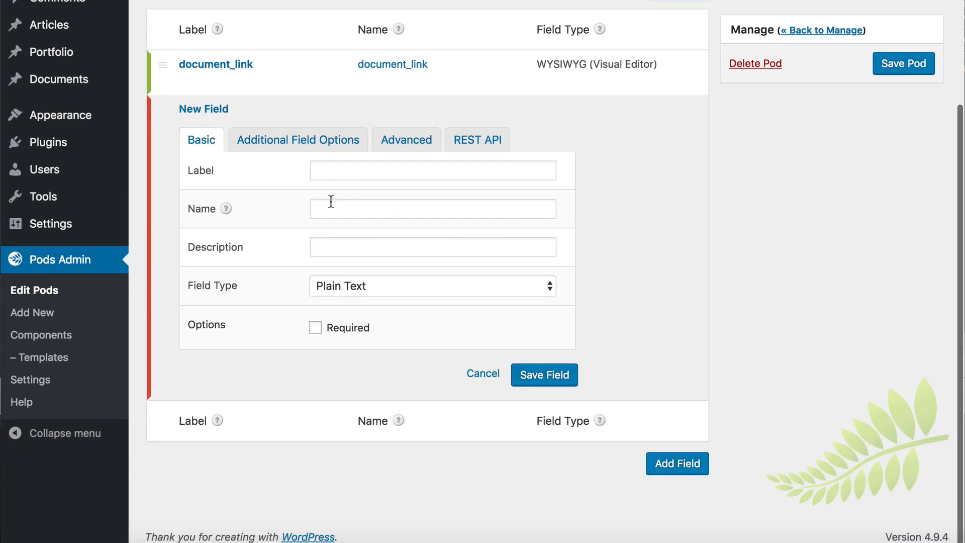
left_click(334, 173)
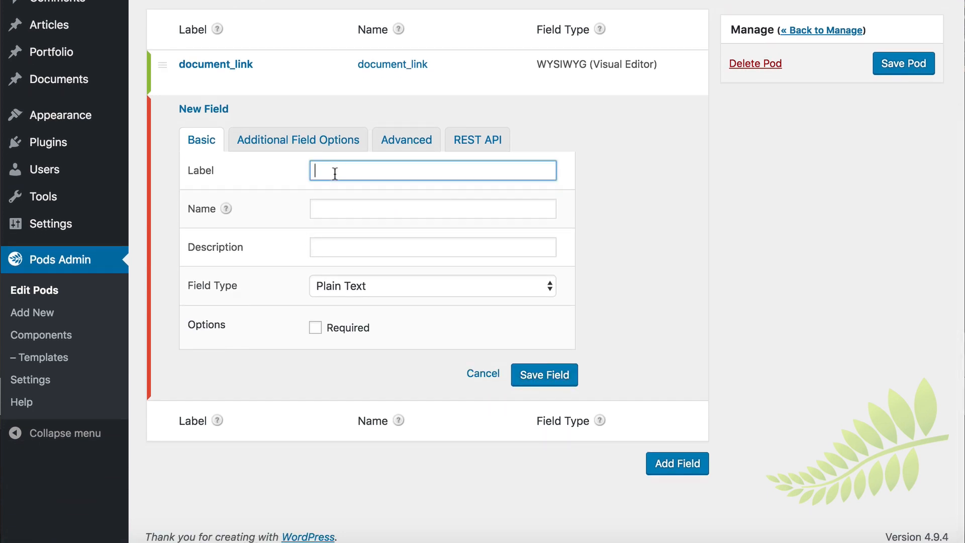
type("Reference")
key("Tab")
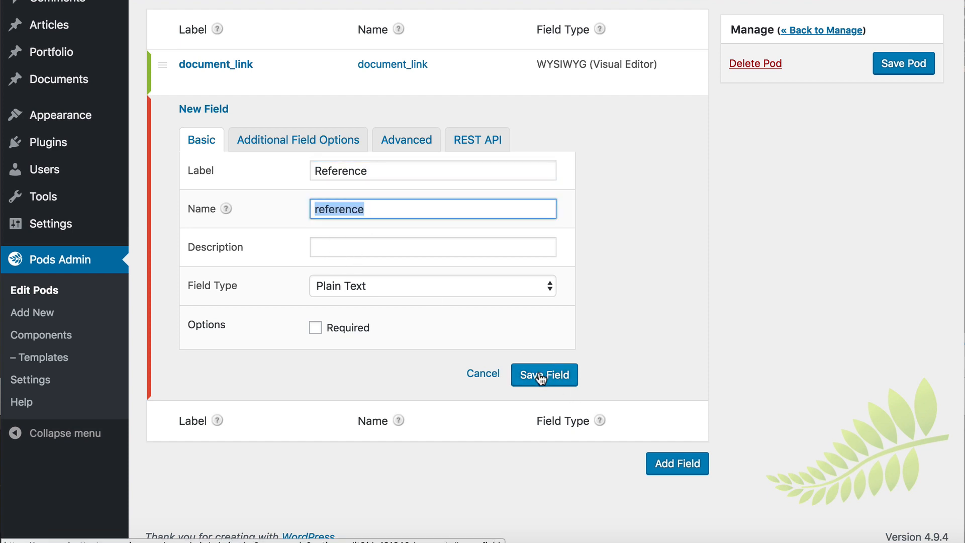
left_click(364, 285)
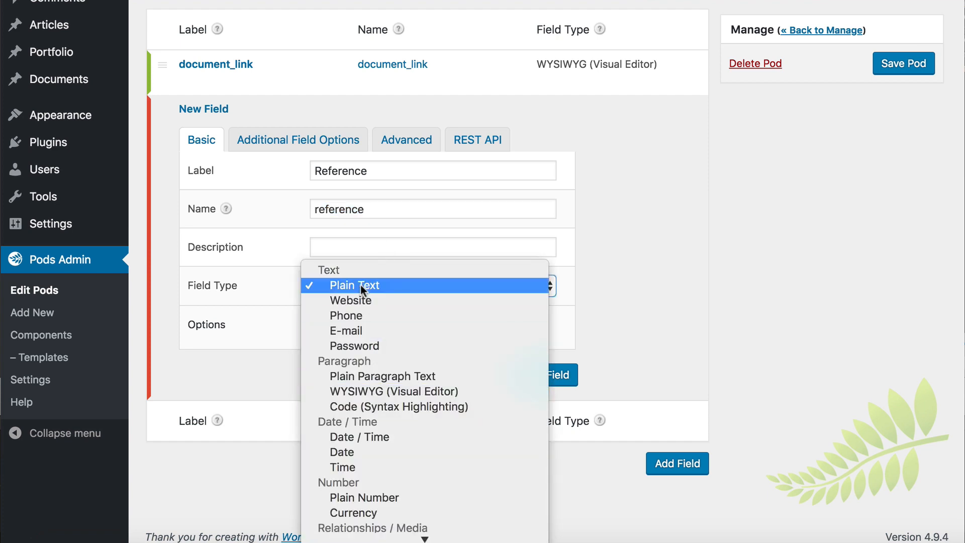
left_click(360, 285)
left_click(553, 374)
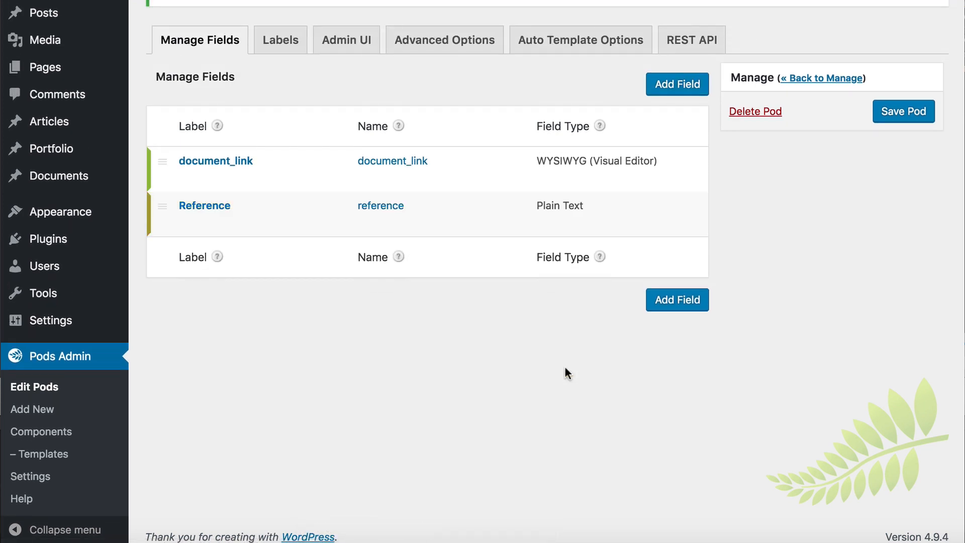
Step: Enable Featured Image and Custom Fields support in the documents pod's advanced options, and save the pod
scroll(565, 372, "up", 3)
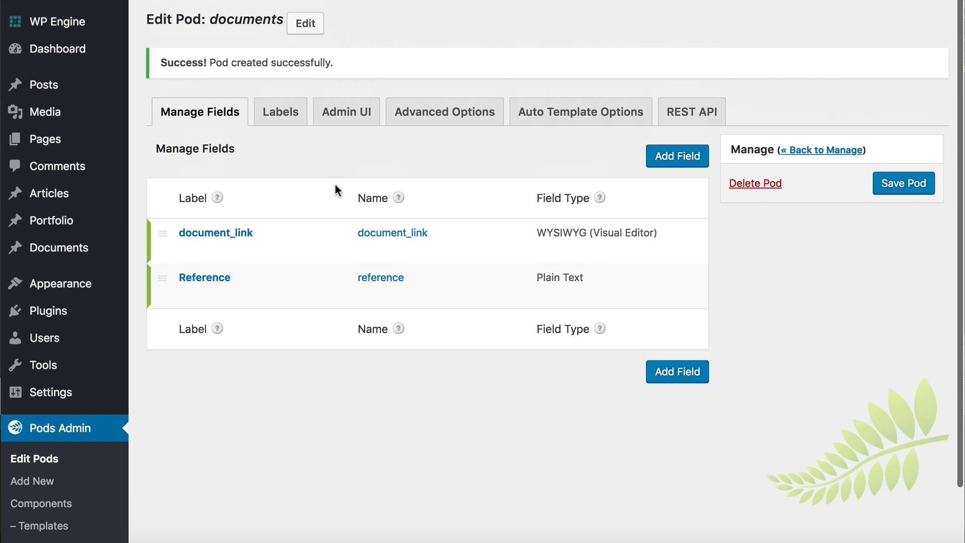
left_click(453, 117)
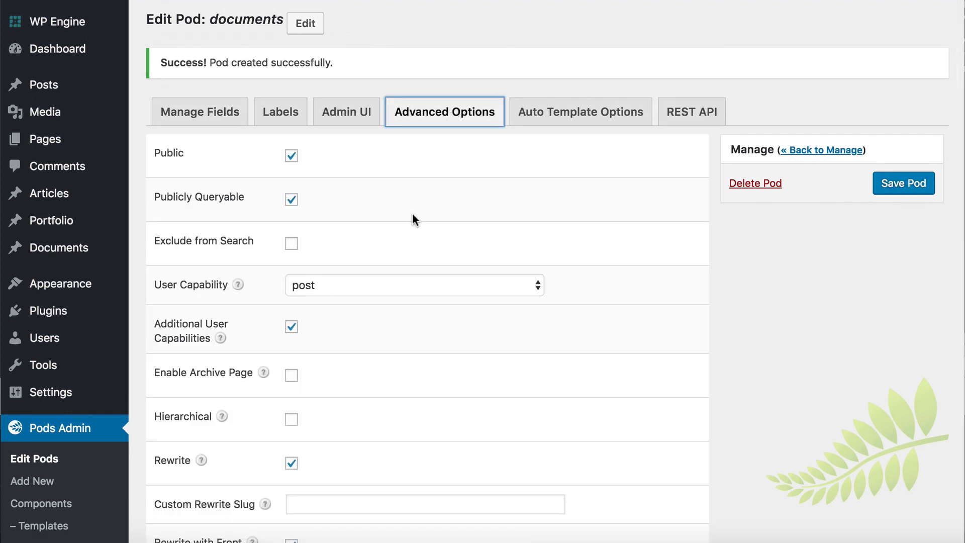
scroll(413, 211, "down", 13)
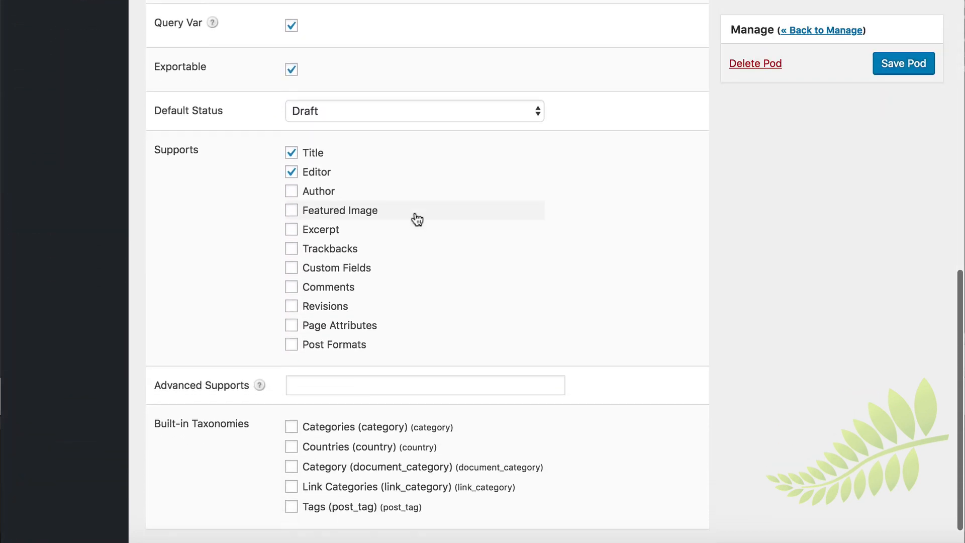
scroll(417, 220, "down", 1)
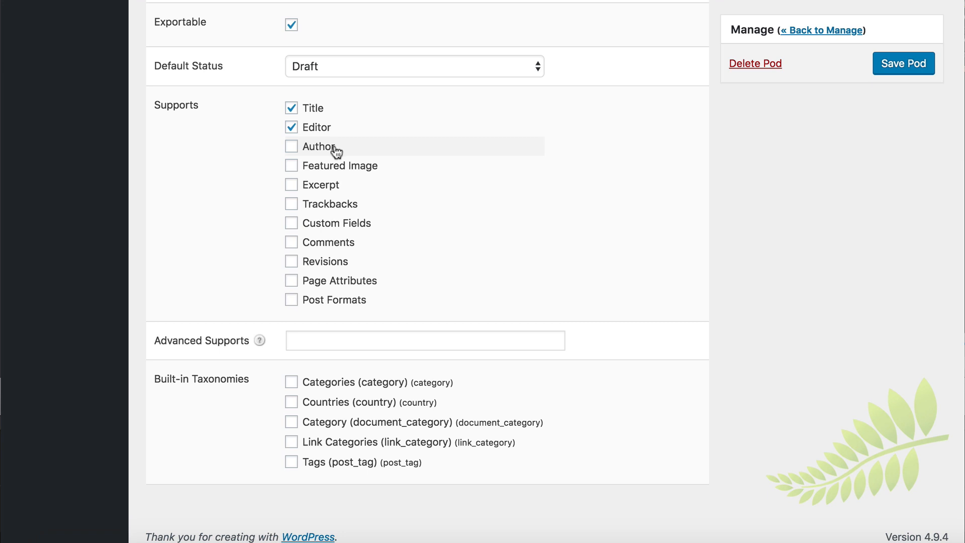
left_click(292, 168)
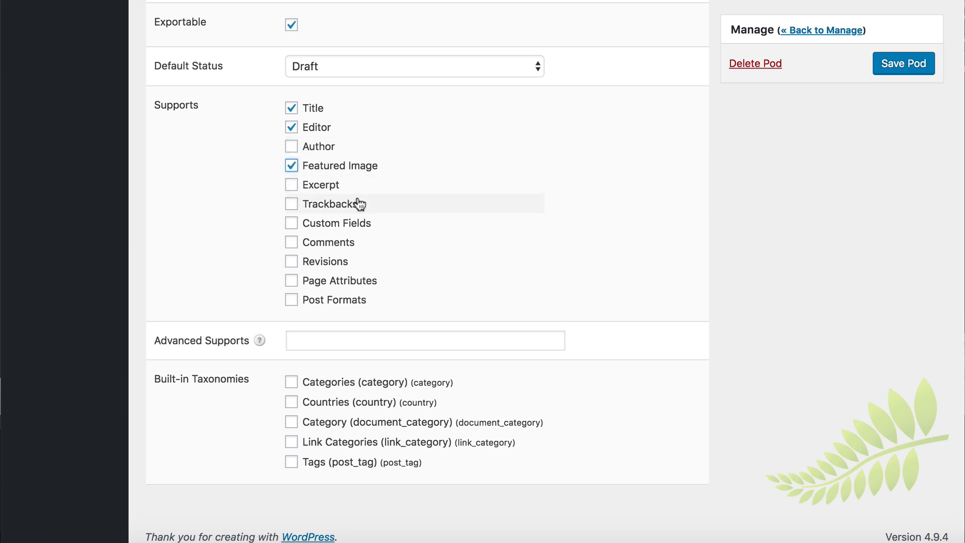
left_click(291, 223)
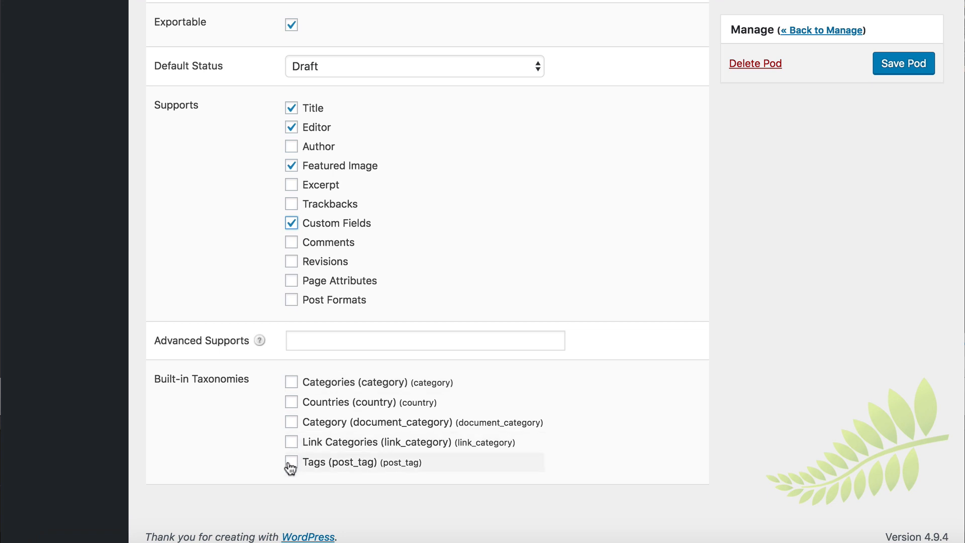
scroll(468, 181, "up", 7)
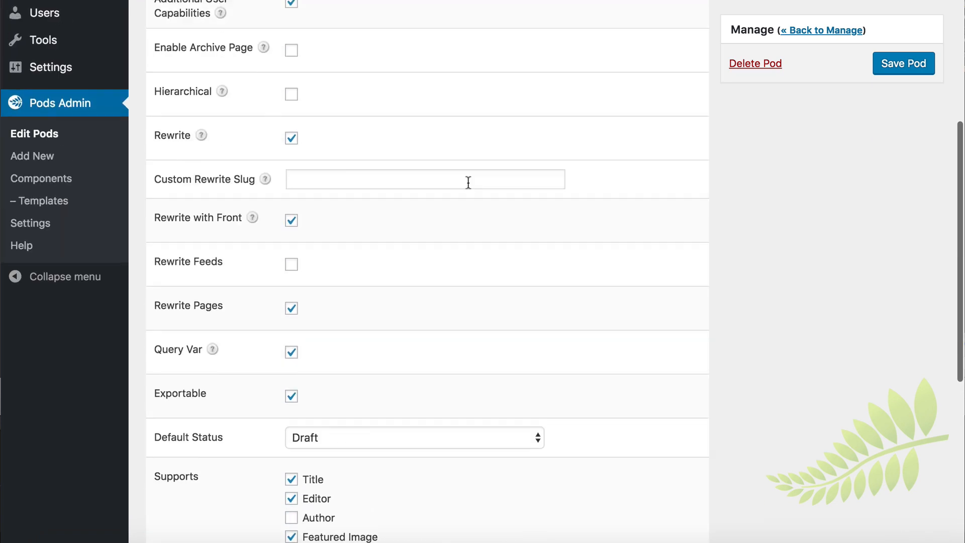
scroll(468, 181, "up", 6)
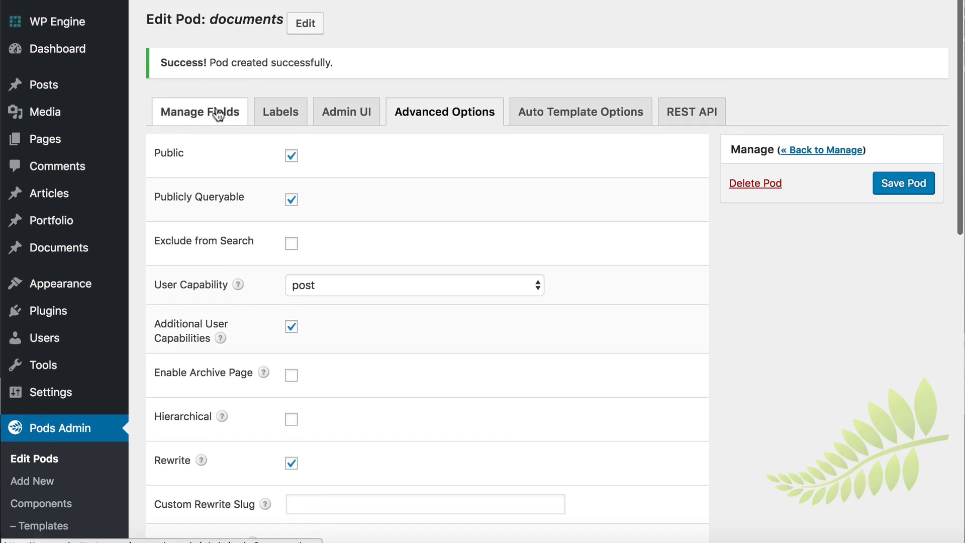
scroll(423, 256, "down", 12)
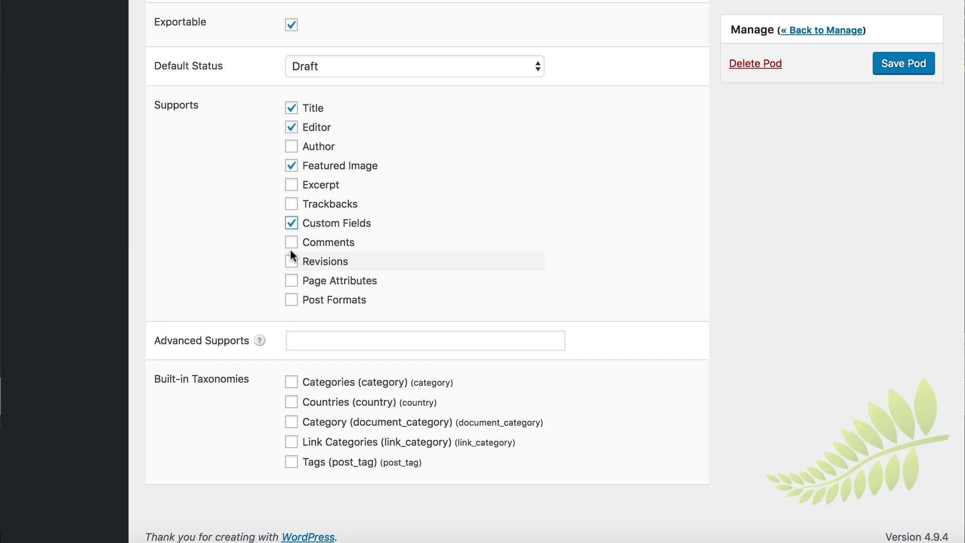
scroll(291, 249, "up", 12)
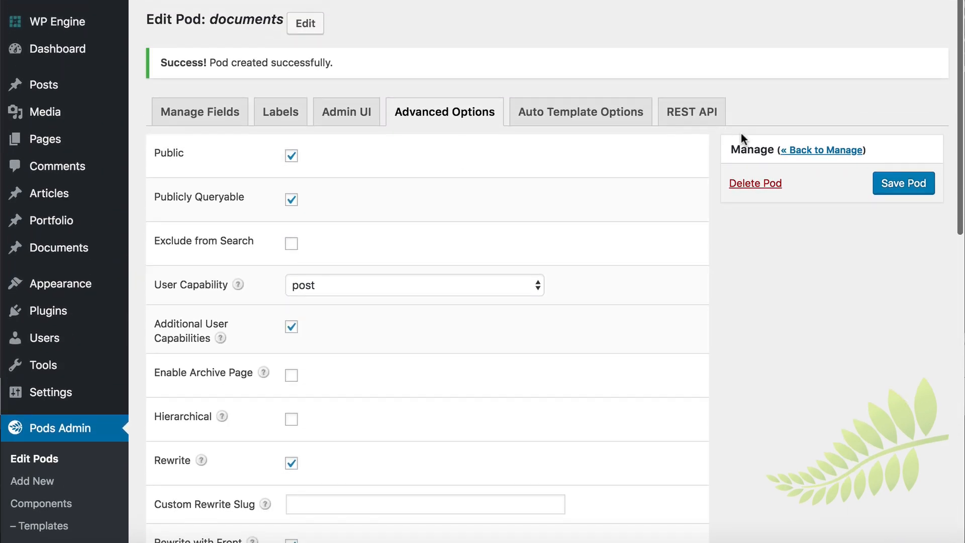
left_click(902, 181)
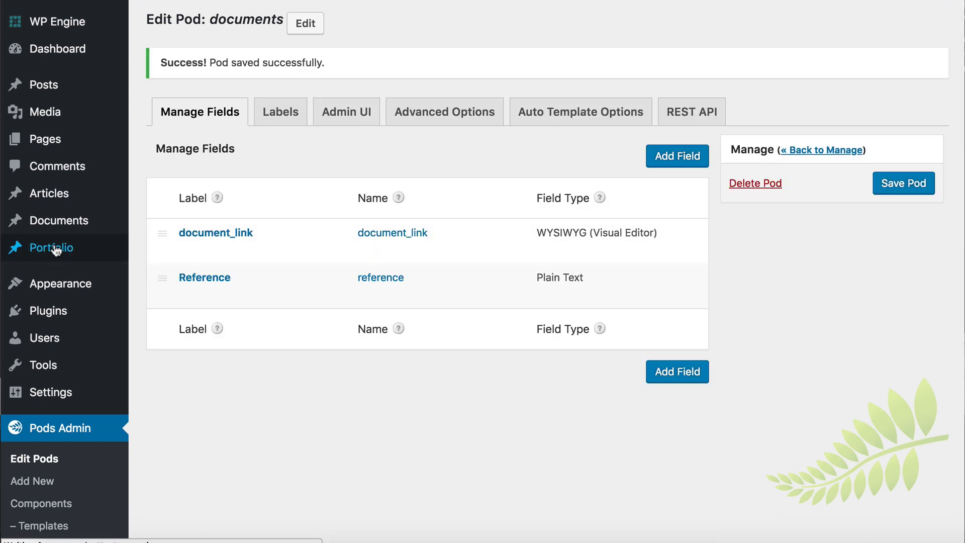
mouse_move(61, 226)
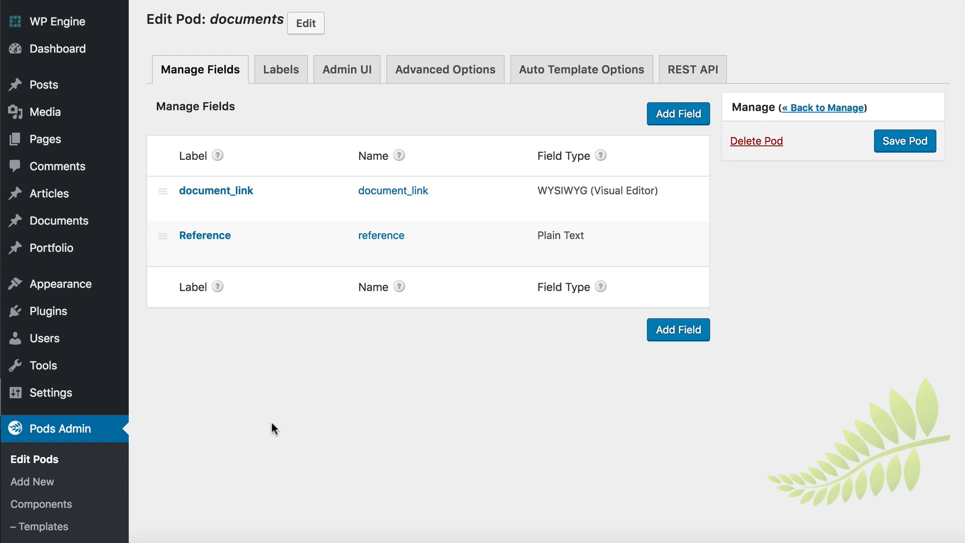
Step: Start adding another pod as an entirely new content type and set its content type to Custom Taxonomy (like Categories or Tags)
scroll(20, 452, "down", 3)
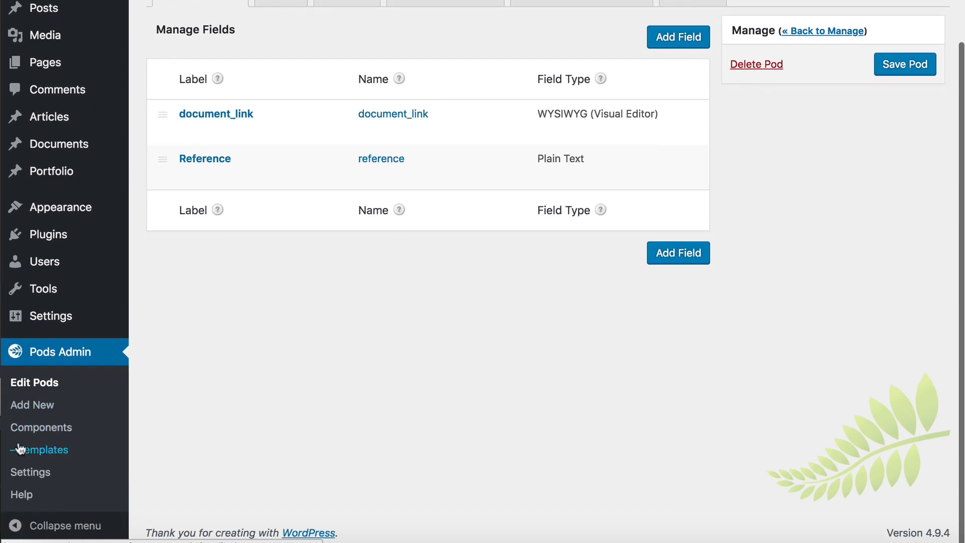
left_click(32, 411)
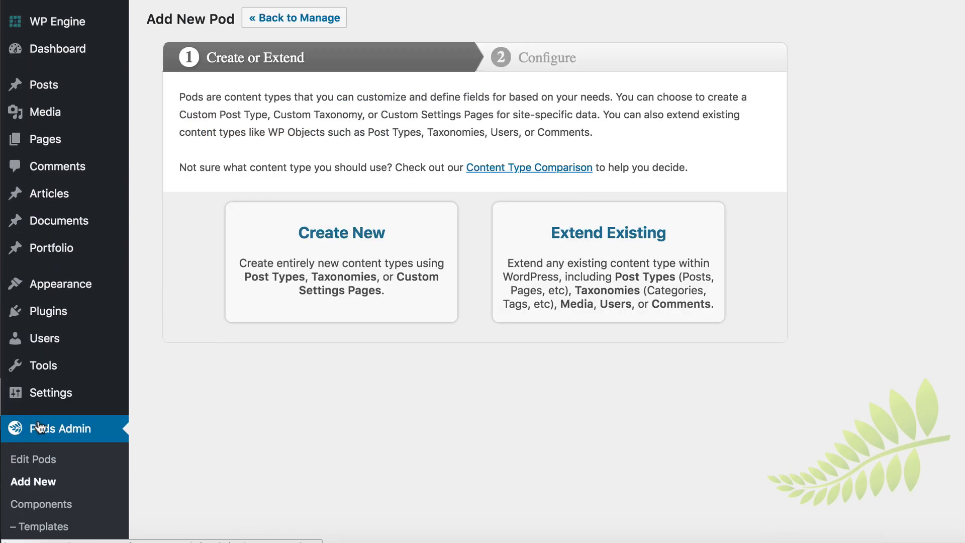
left_click(325, 260)
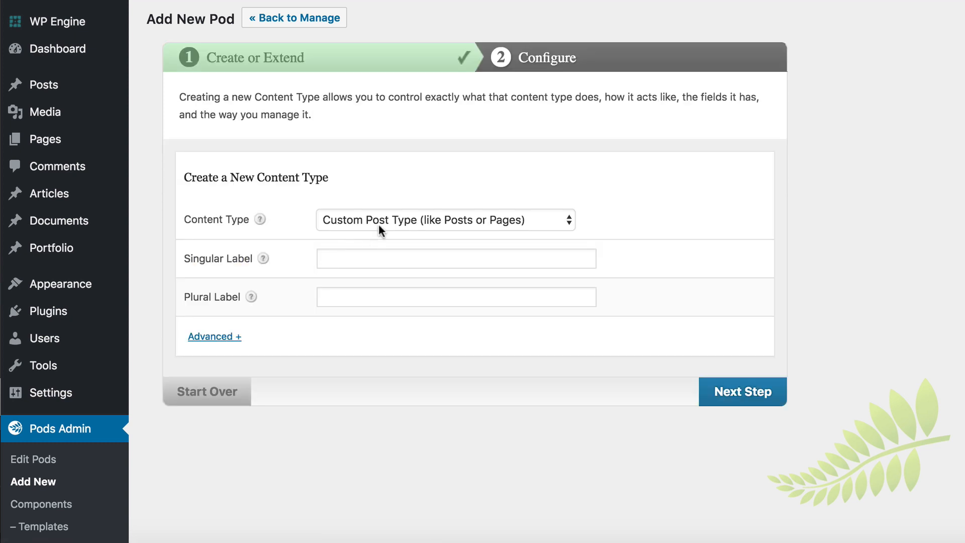
left_click(393, 224)
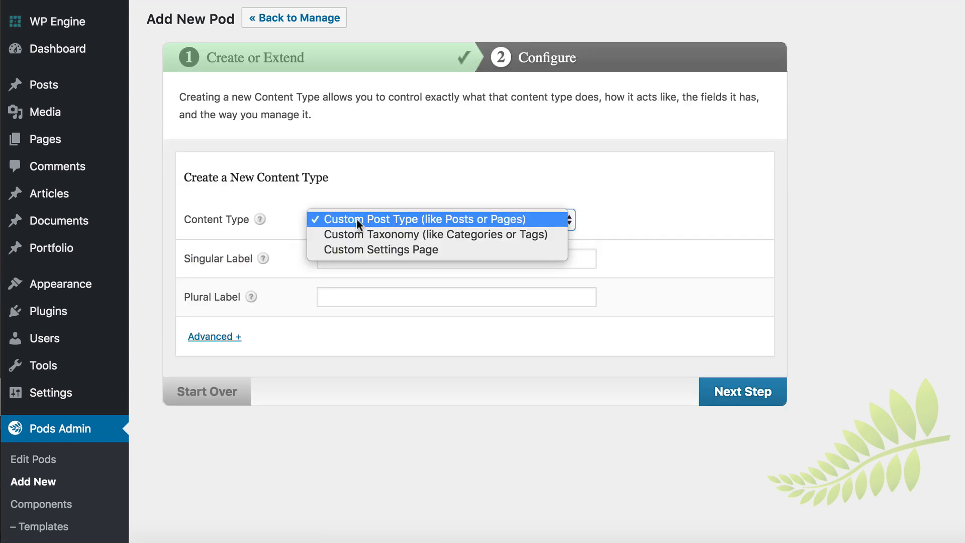
left_click(376, 233)
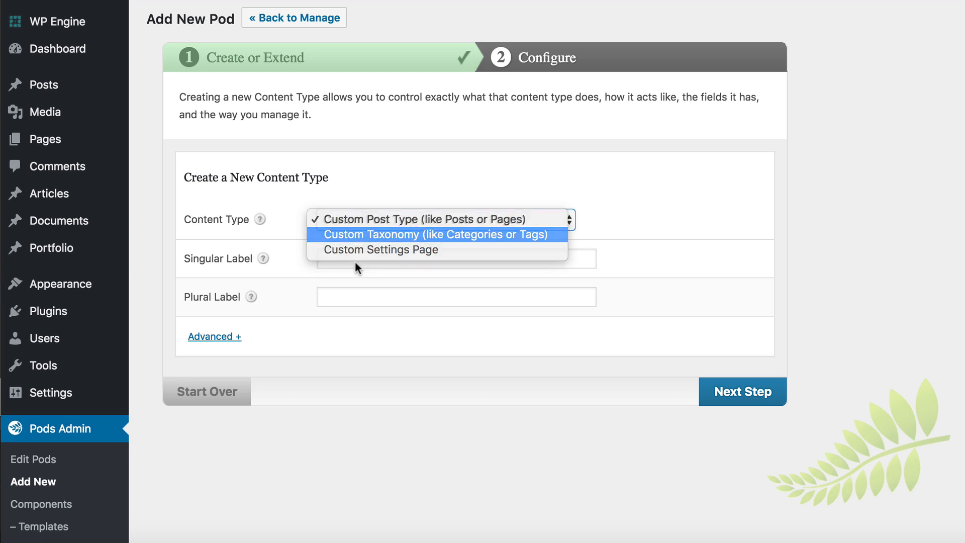
Step: Create the taxonomy with the singular label Doc Category and the plural label Doc Categories
left_click(348, 258)
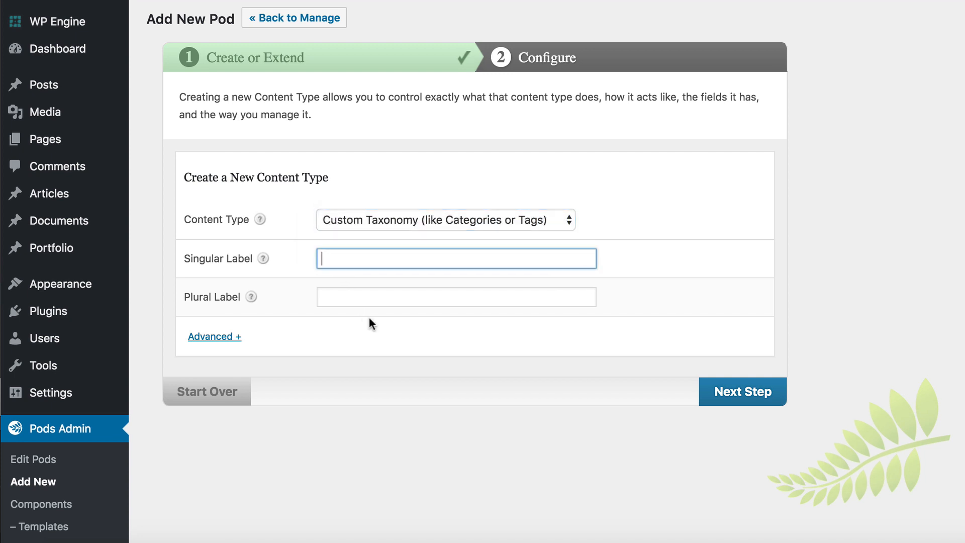
type("Doc Category")
key("Tab")
type("Doc ")
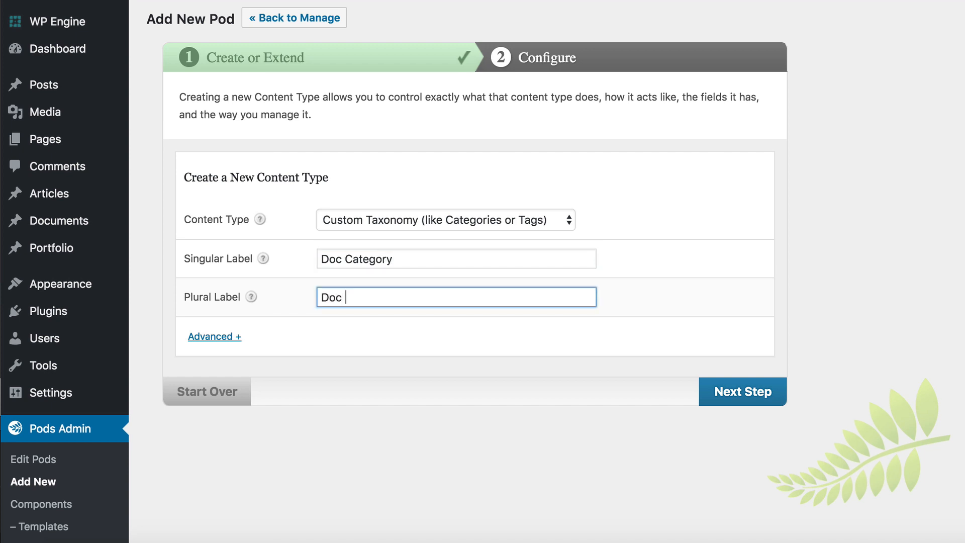
type("Categories")
left_click(730, 392)
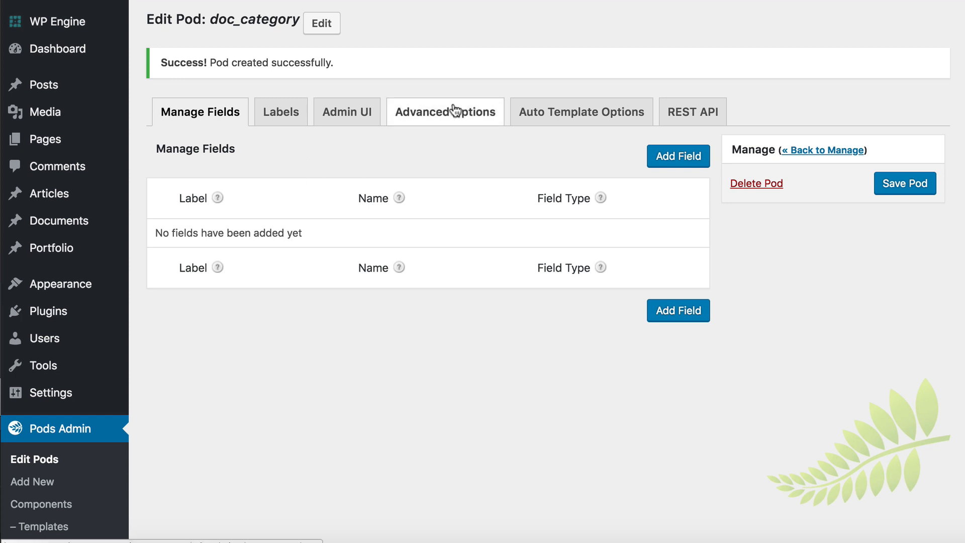
Step: Associate the doc_category taxonomy with the Documents (documents) post type in its advanced options, and save the pod
left_click(431, 116)
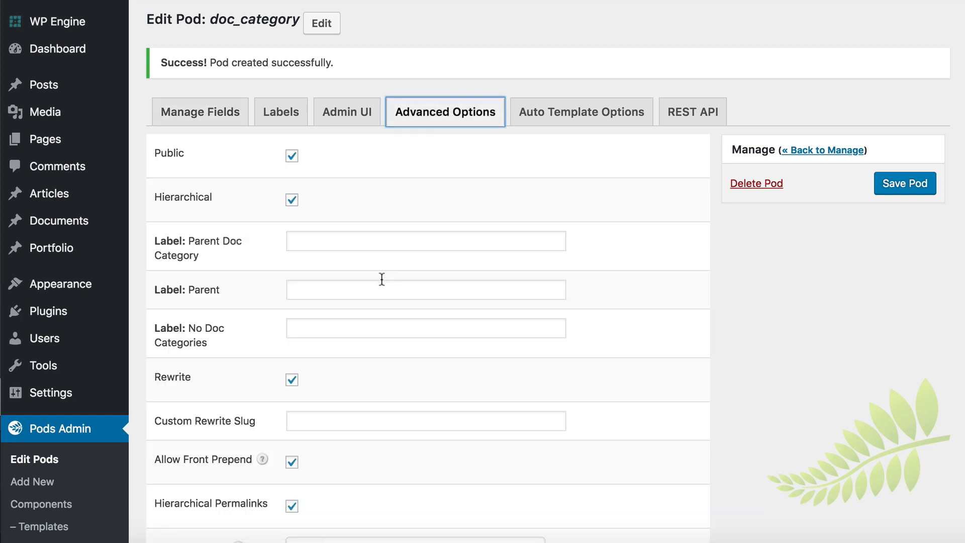
scroll(383, 281, "down", 10)
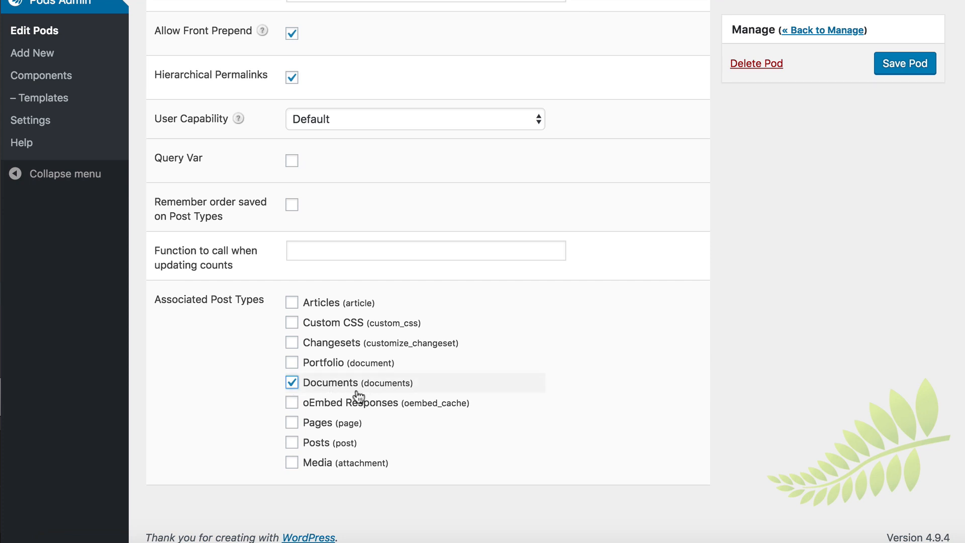
scroll(358, 397, "up", 10)
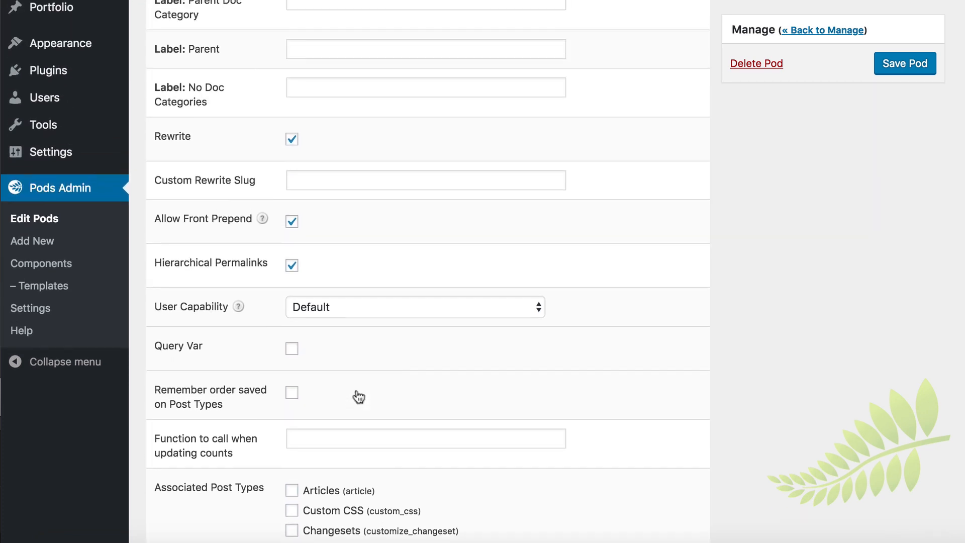
left_click(902, 184)
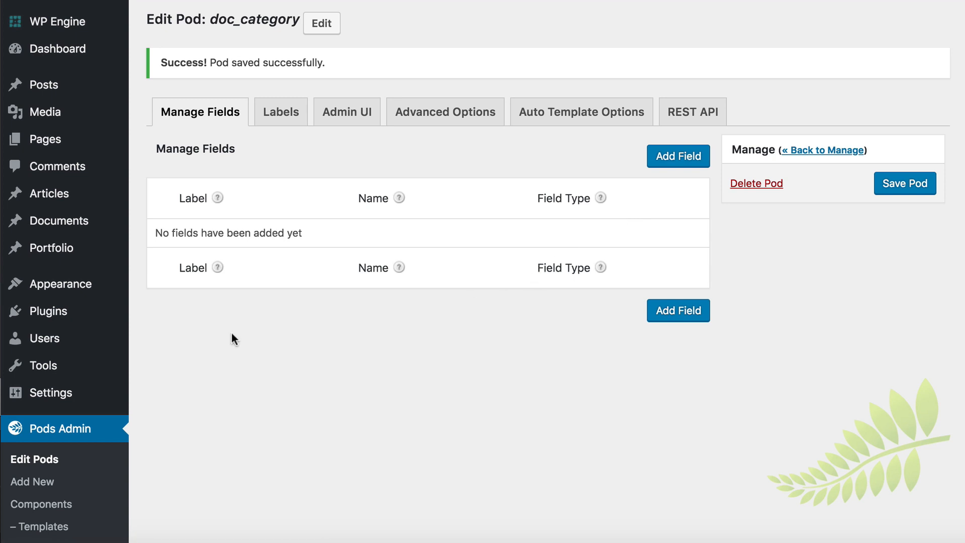
Step: Start a new Documents entry titled "Sample Document" with the body text "This is the description."
mouse_move(73, 227)
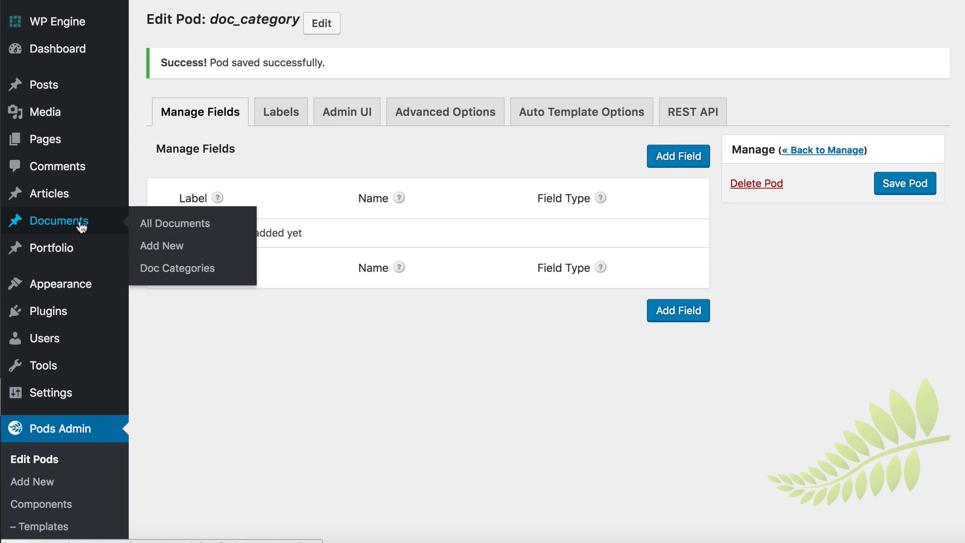
left_click(171, 251)
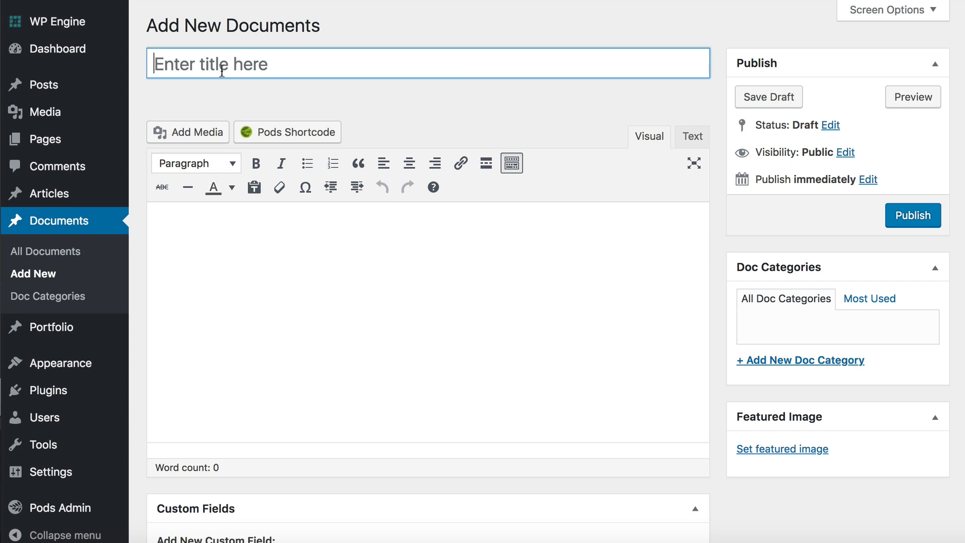
type("Sa")
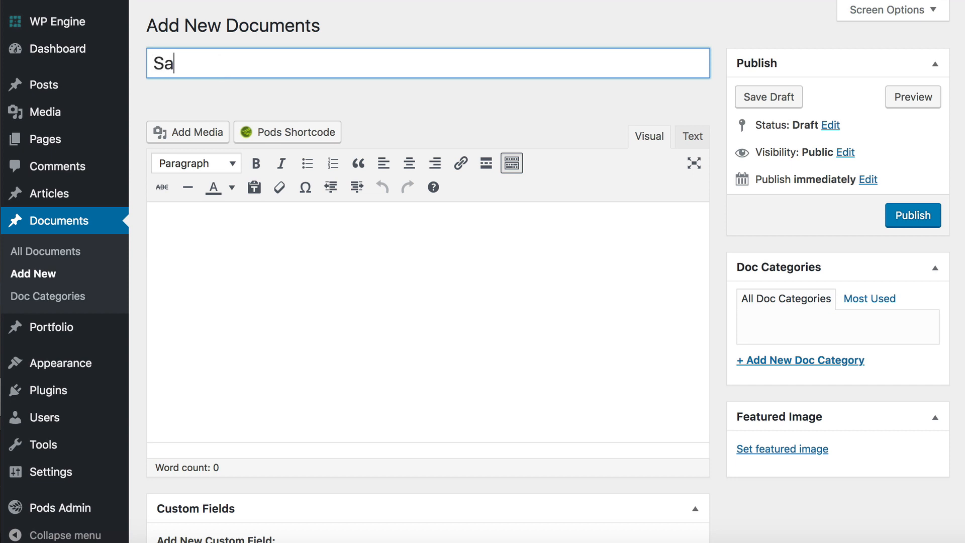
type("mple Document")
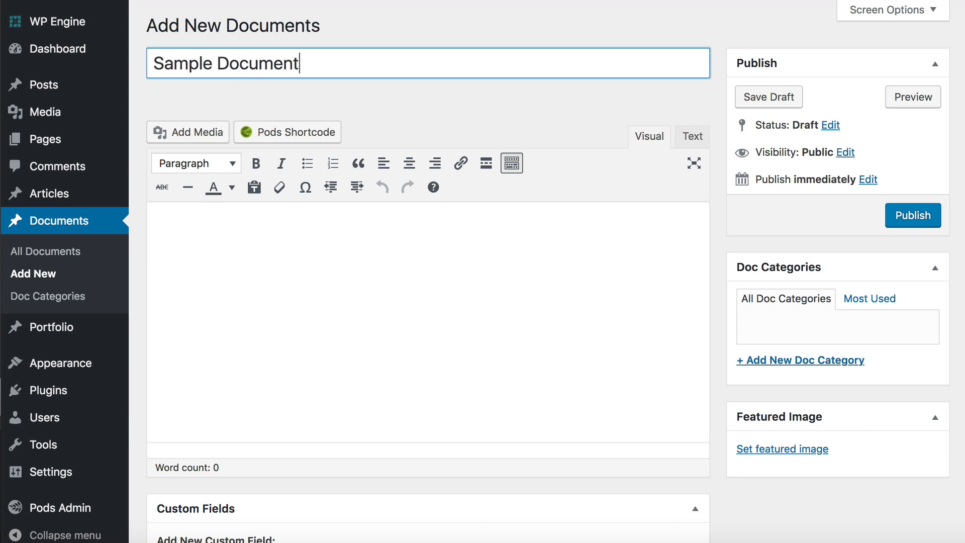
left_click(272, 276)
type("This is the description.")
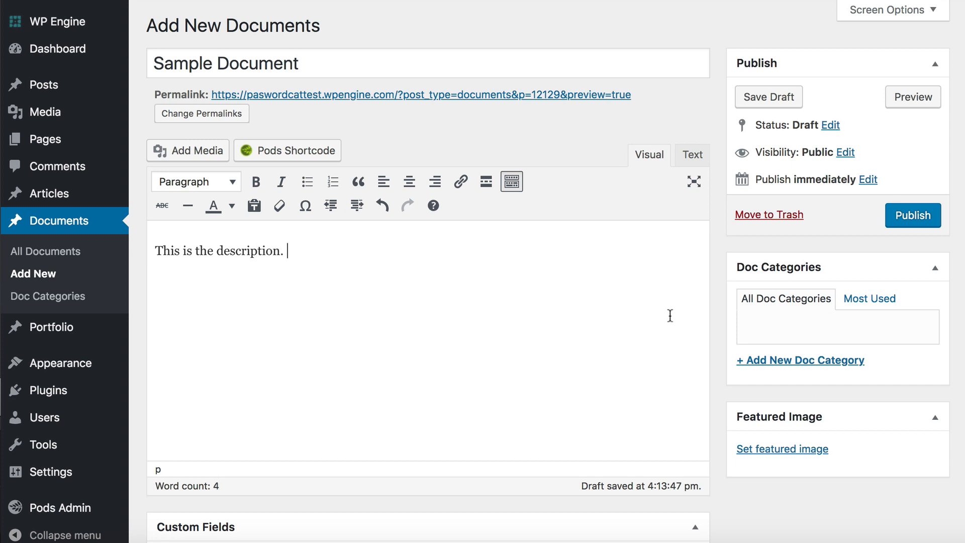
Step: Add a new doc category named Policies to the document
left_click(777, 361)
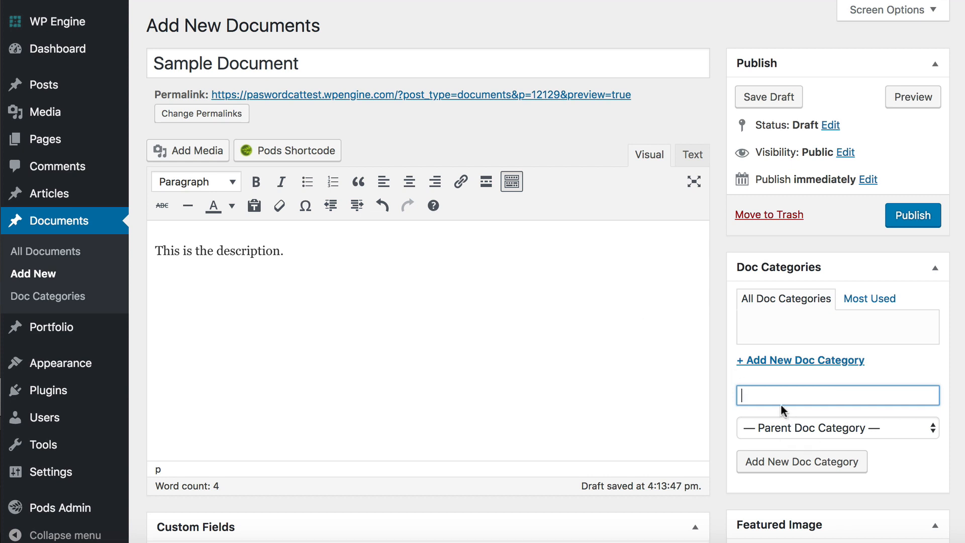
type("Policies")
left_click(787, 461)
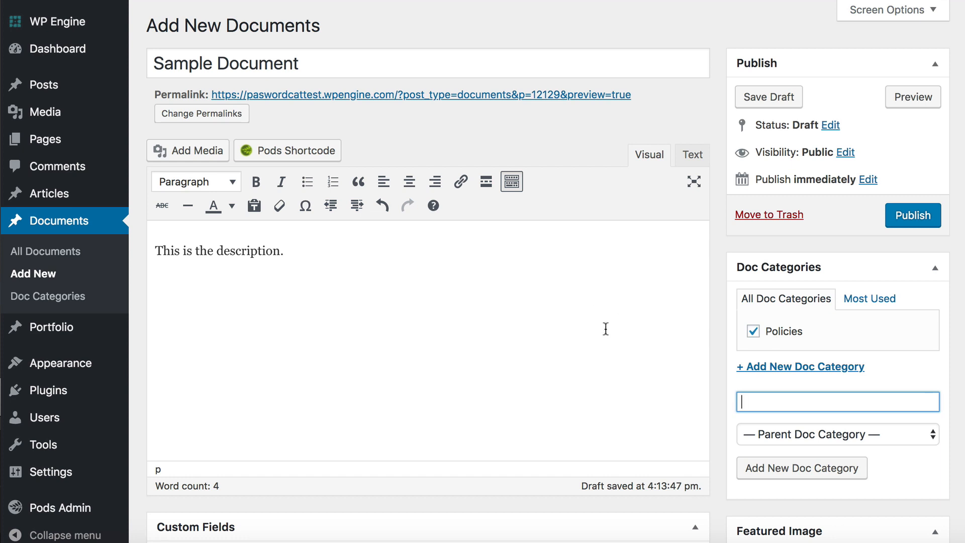
Step: Set the PDF icon image (PDF.jpg) from the media library as the document's featured image
scroll(604, 328, "down", 5)
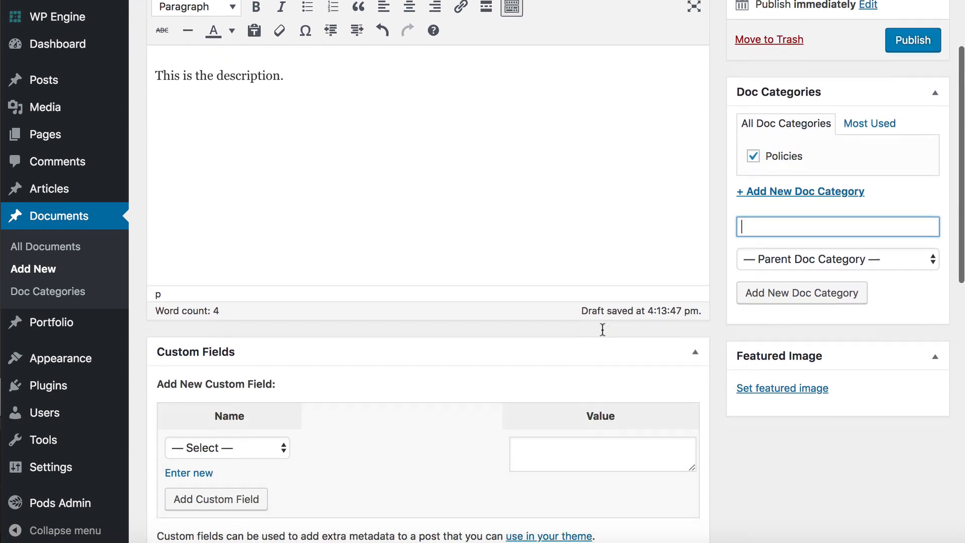
scroll(603, 334, "up", 2)
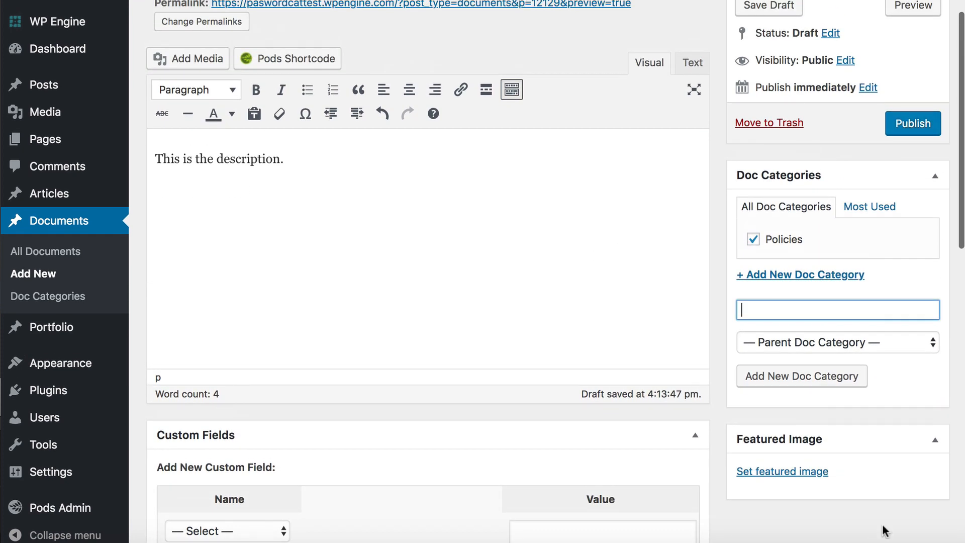
left_click(779, 472)
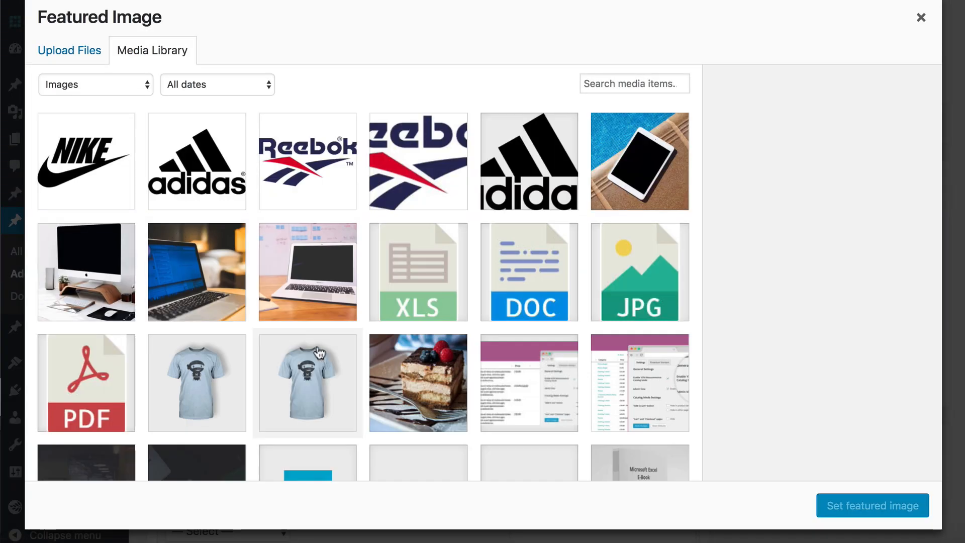
scroll(317, 352, "down", 2)
left_click(95, 246)
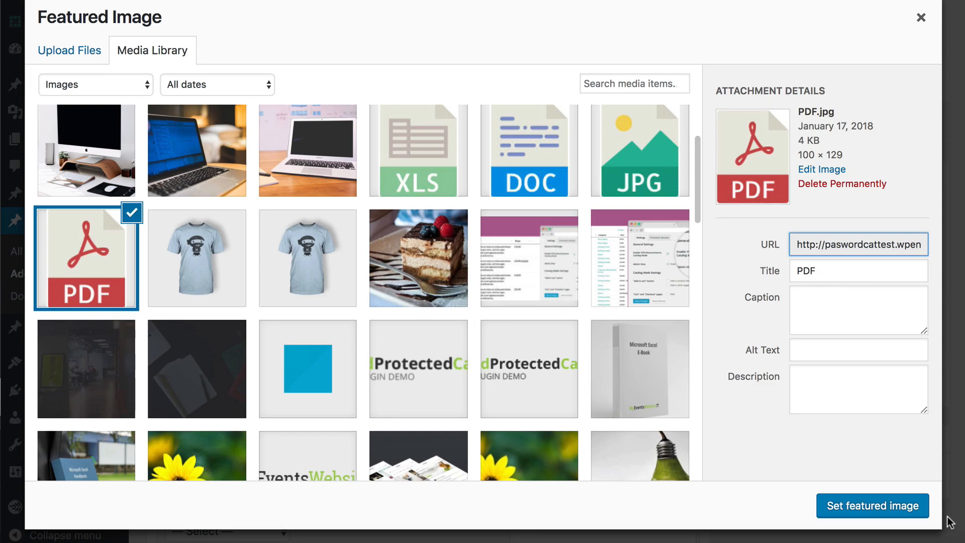
left_click(897, 505)
Step: Enter the text "Click Here" in the document_link field under More Fields
scroll(346, 302, "down", 5)
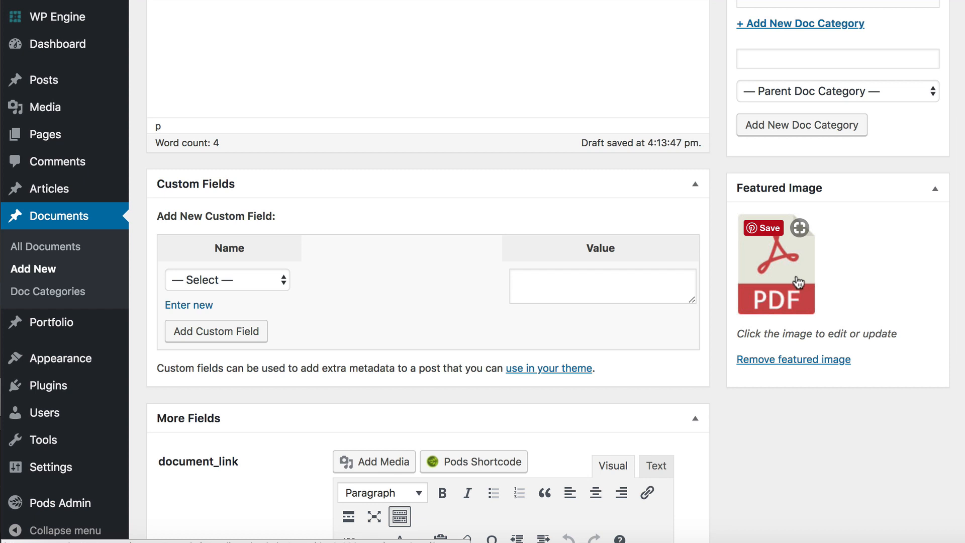
scroll(706, 282, "down", 1)
scroll(707, 284, "down", 6)
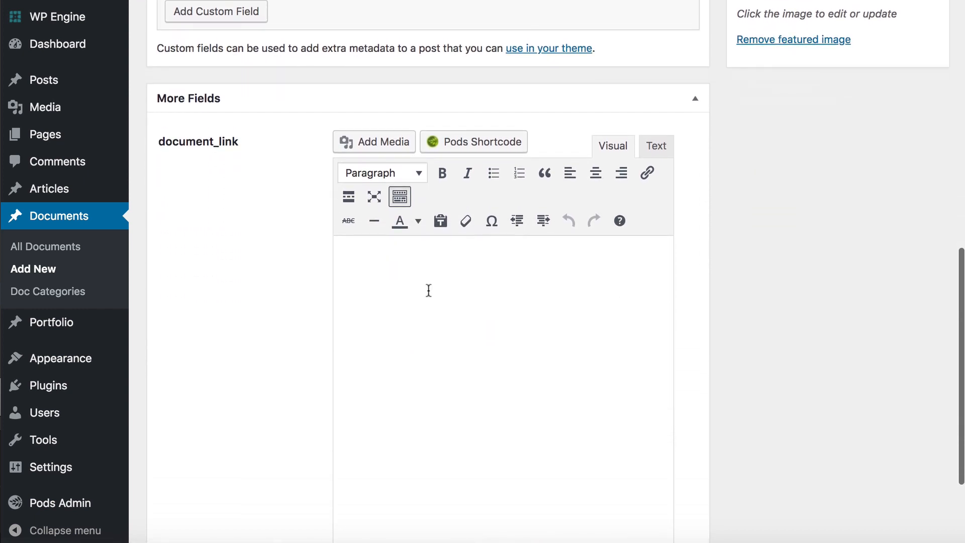
left_click(375, 279)
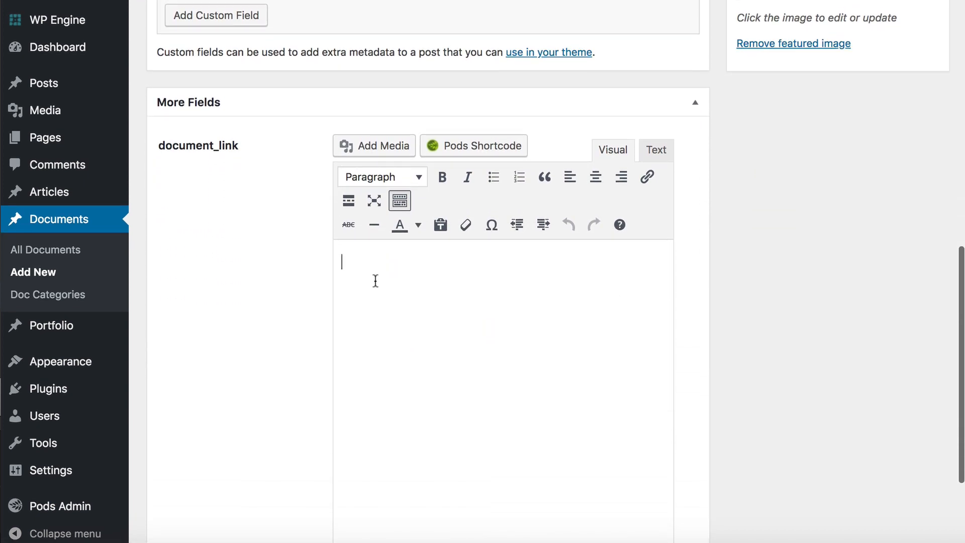
type("Click Here")
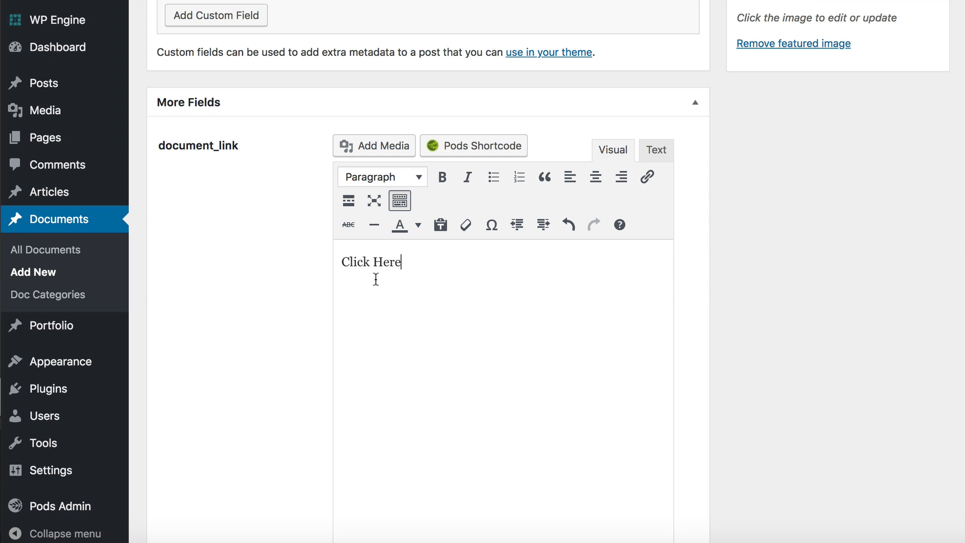
left_click_drag(411, 261, 281, 263)
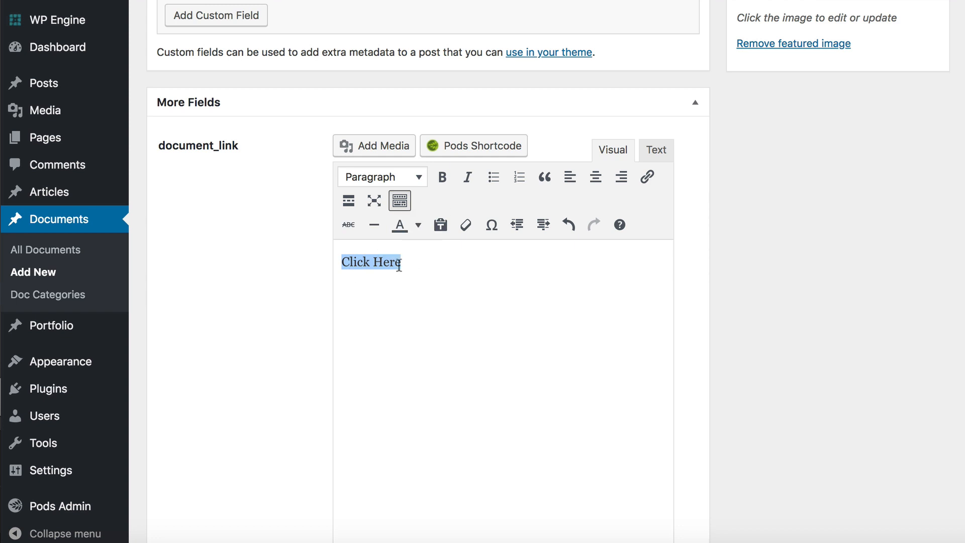
left_click(652, 180)
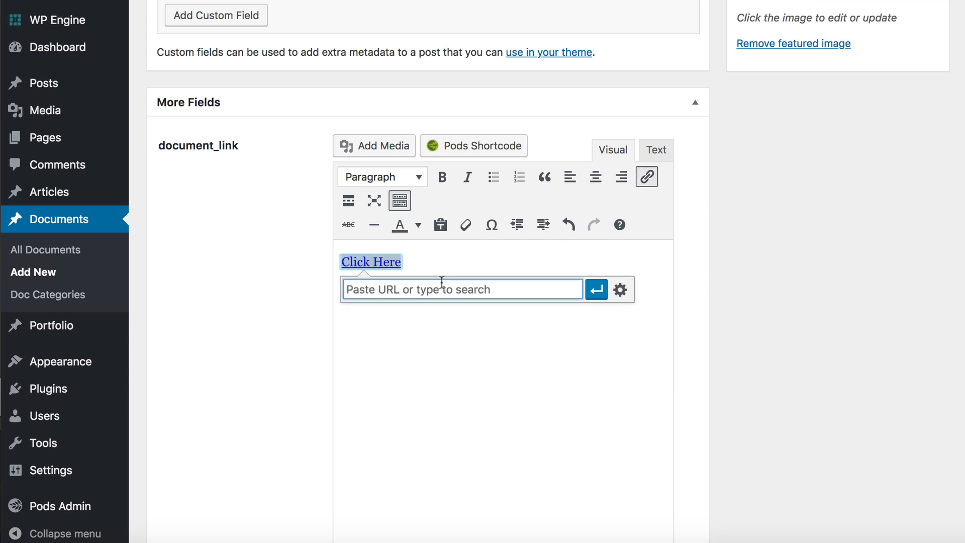
type("https:")
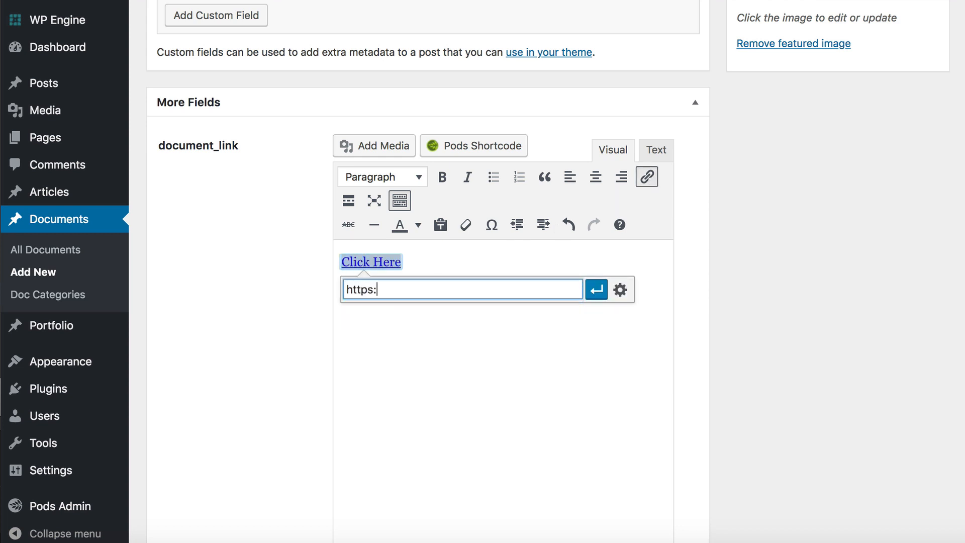
type("//barn2.co.uk")
left_click(438, 264)
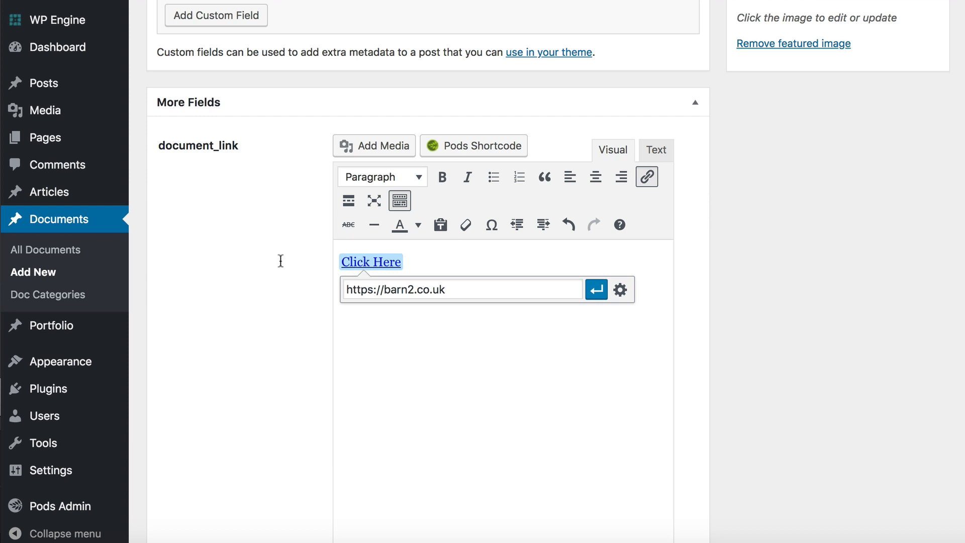
Step: Open the media library in a new browser tab, copy the file URL of Microsoft-Excel-E-Book.pdf, and return to the document
right_click(48, 112)
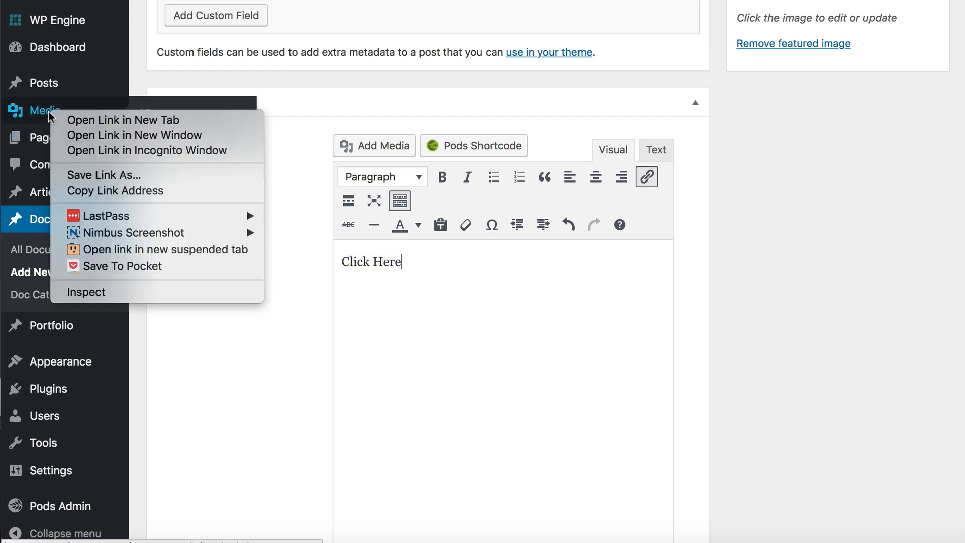
left_click(101, 120)
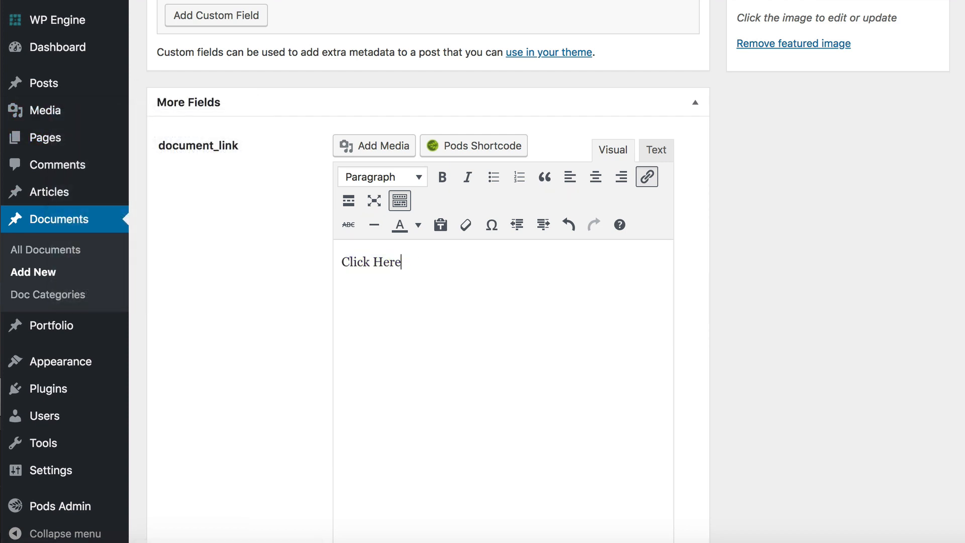
key("ctrl+Tab")
scroll(538, 261, "down", 1)
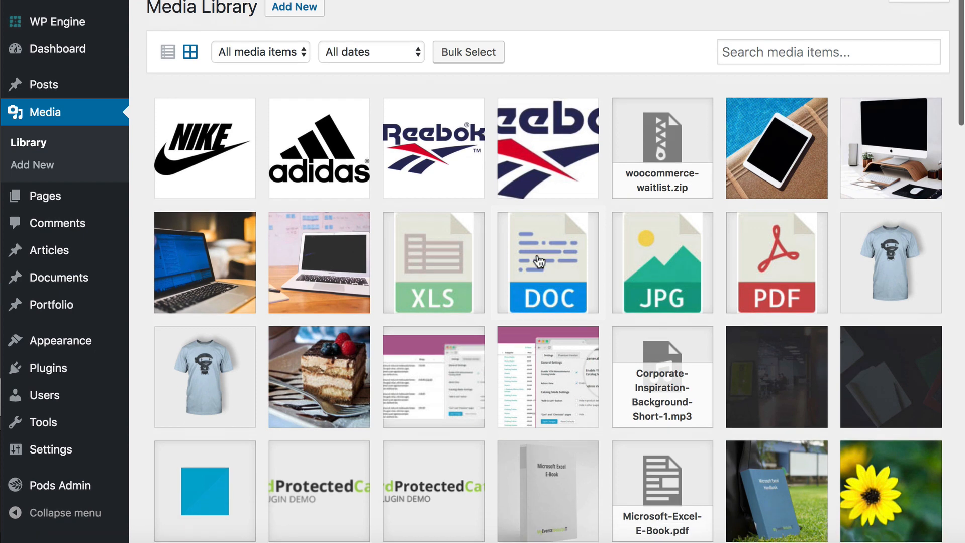
scroll(538, 261, "down", 4)
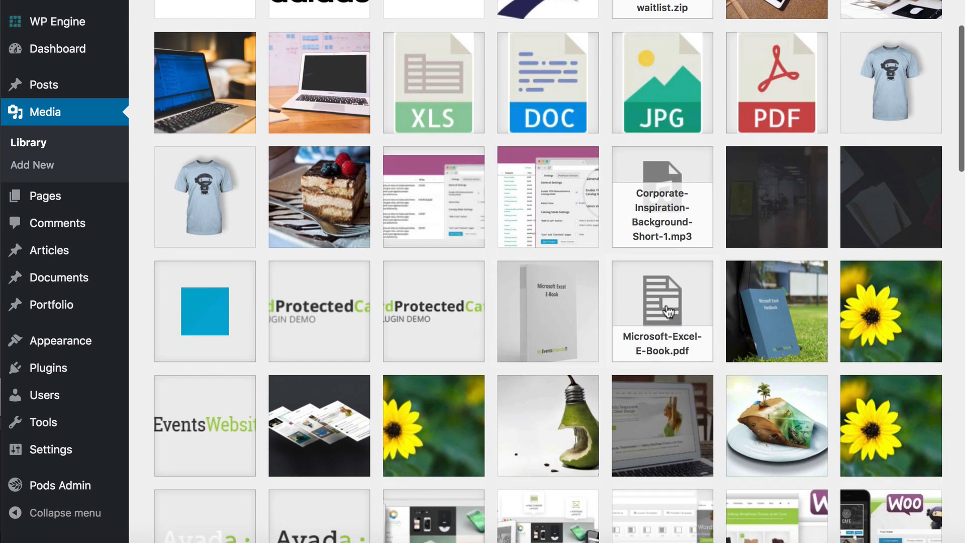
left_click(668, 311)
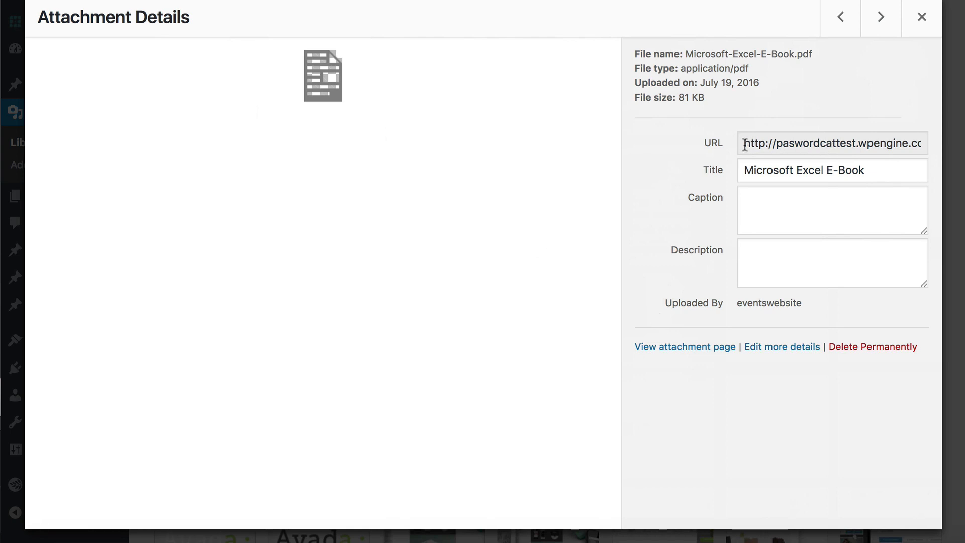
left_click_drag(744, 144, 962, 148)
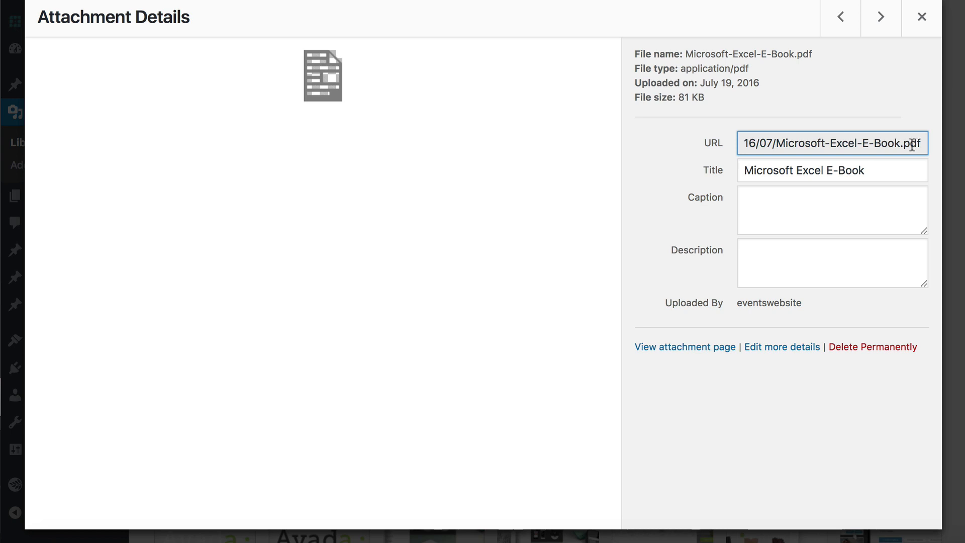
key("super+a")
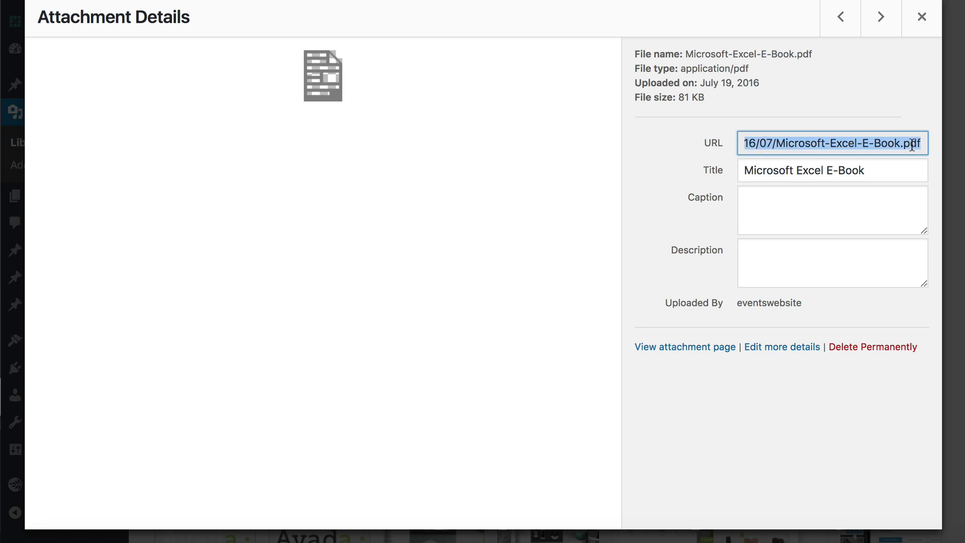
key("Escape")
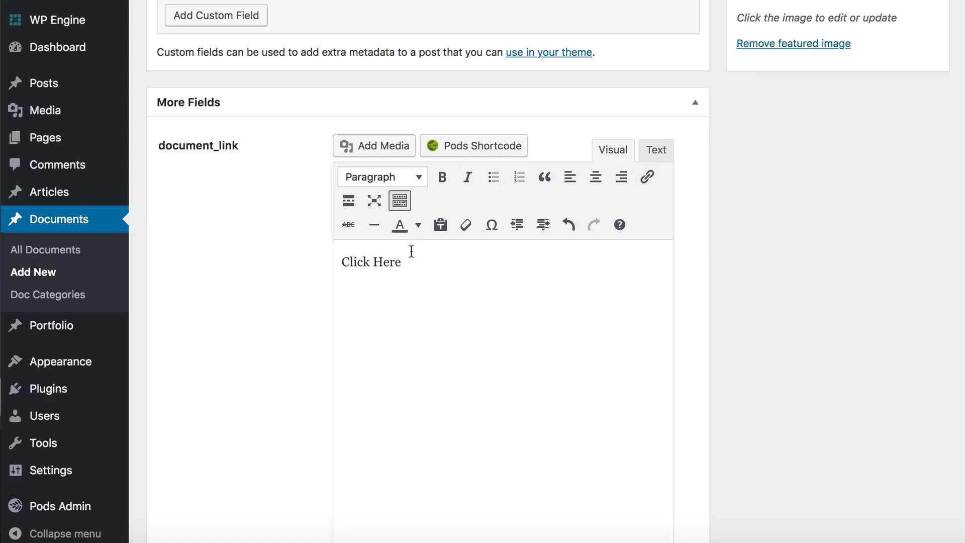
Step: Link the "Click Here" text in the document_link field to the copied Microsoft-Excel-E-Book.pdf URL
left_click_drag(405, 268, 328, 262)
left_click(647, 184)
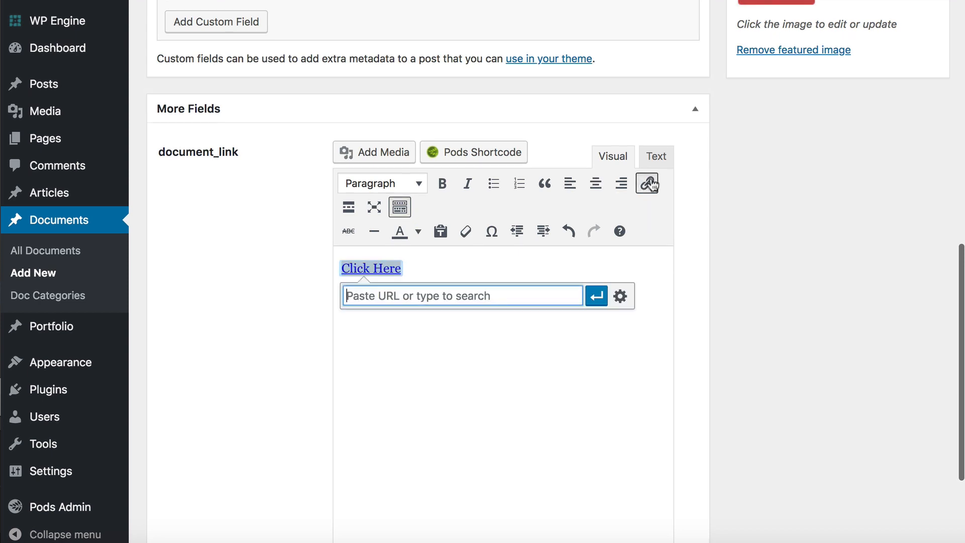
key("super+v")
key("Return")
scroll(547, 300, "up", 1)
scroll(533, 302, "down", 1)
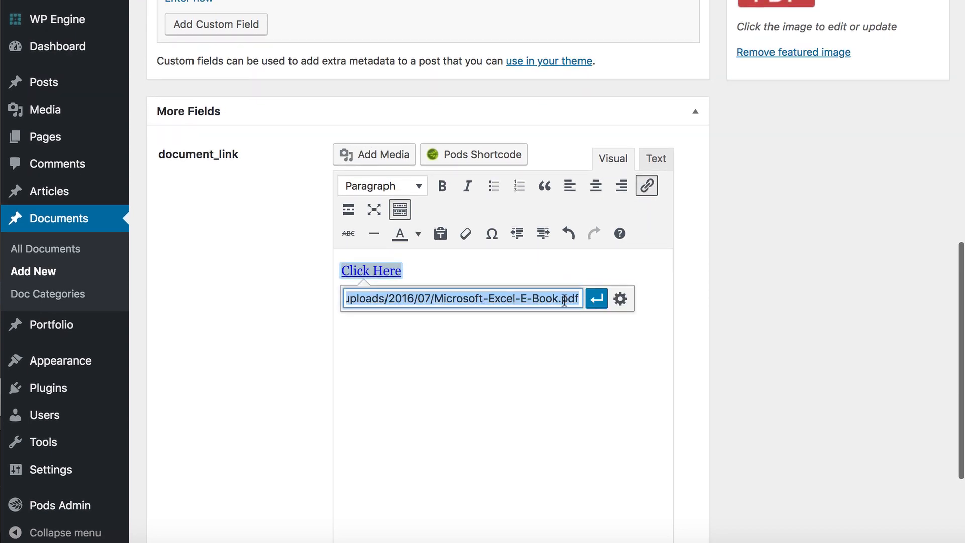
left_click(596, 299)
Step: Set the document's Reference field to 001
scroll(432, 294, "down", 1)
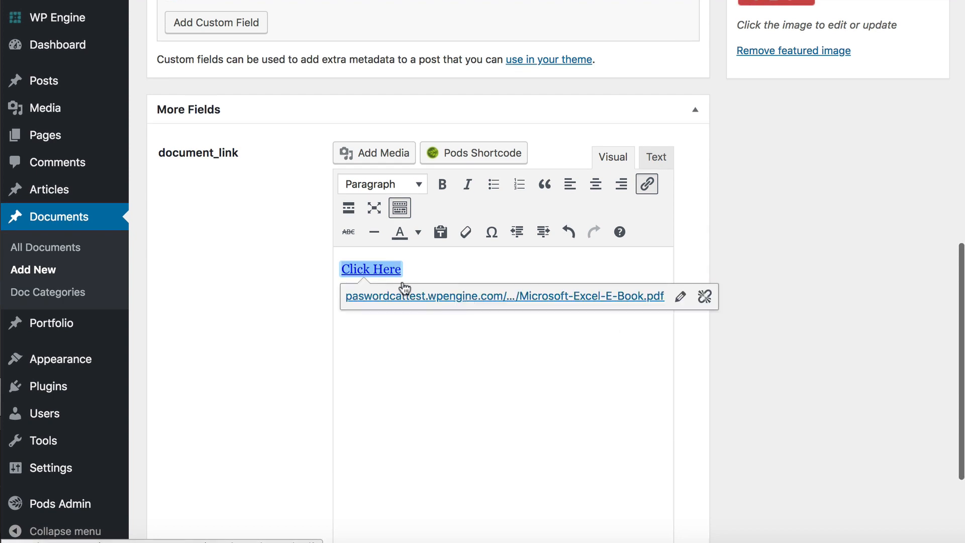
scroll(425, 273, "up", 1)
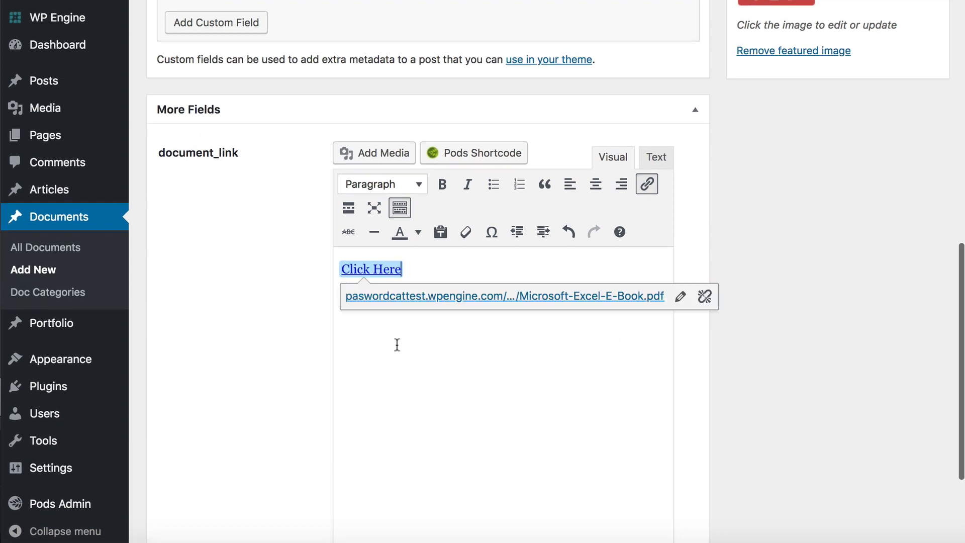
scroll(396, 345, "down", 1)
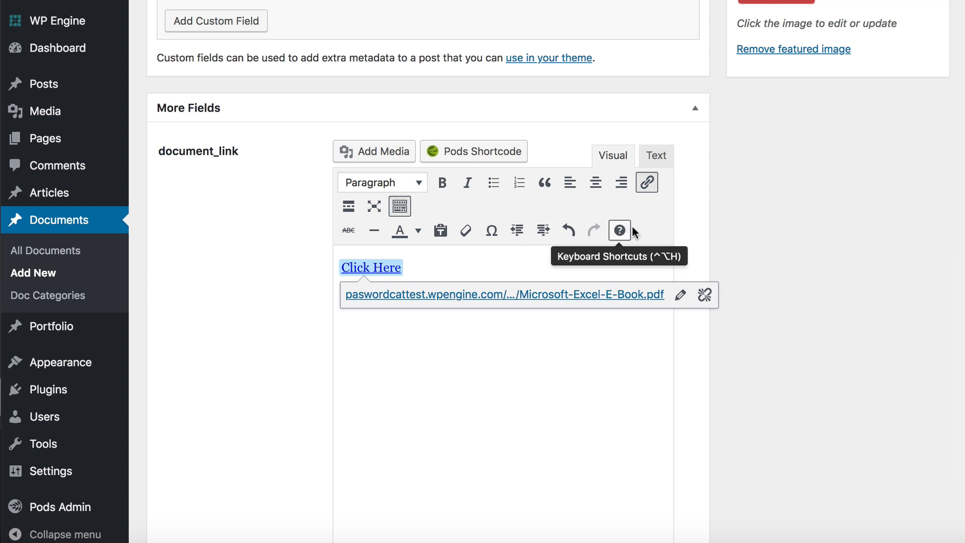
scroll(632, 226, "down", 5)
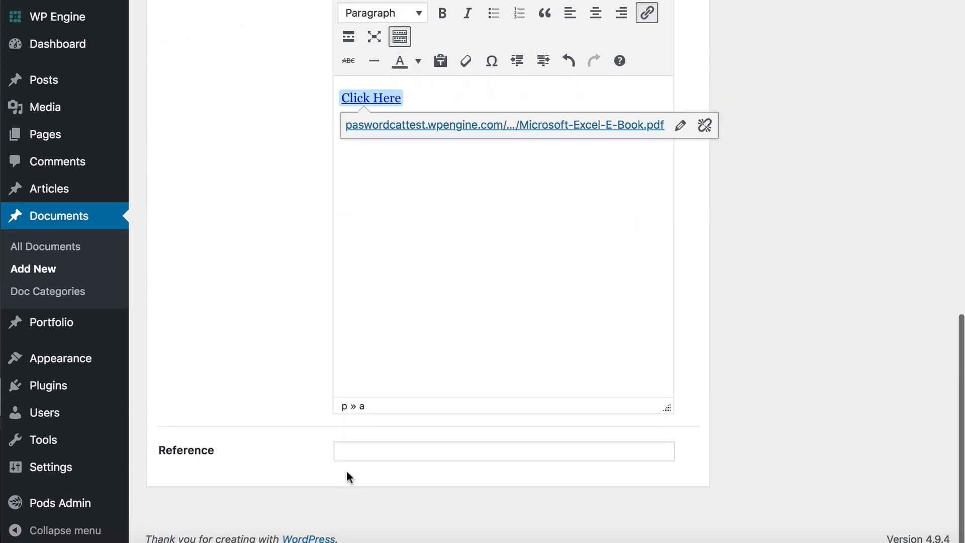
left_click(350, 452)
type("001")
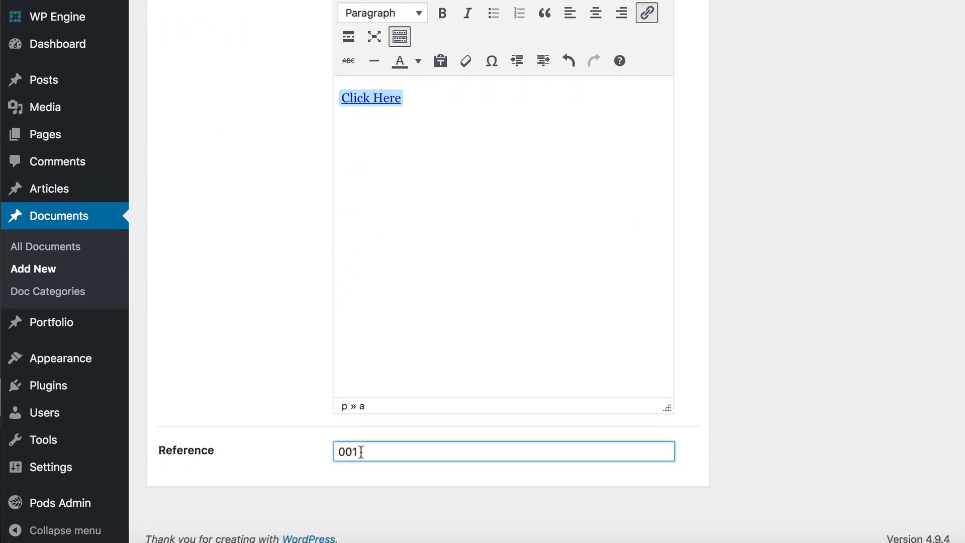
scroll(382, 450, "up", 15)
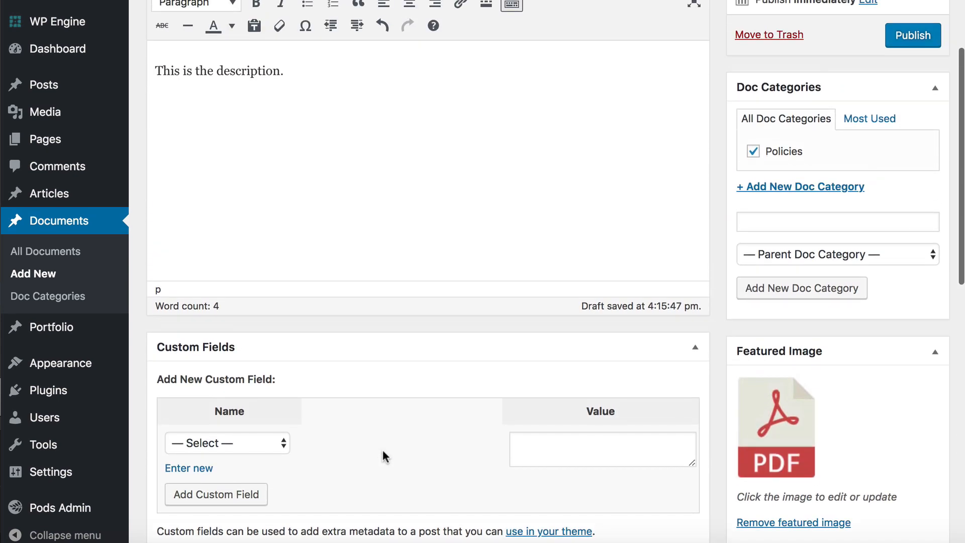
Step: Look through the full list of existing documents
scroll(384, 450, "up", 3)
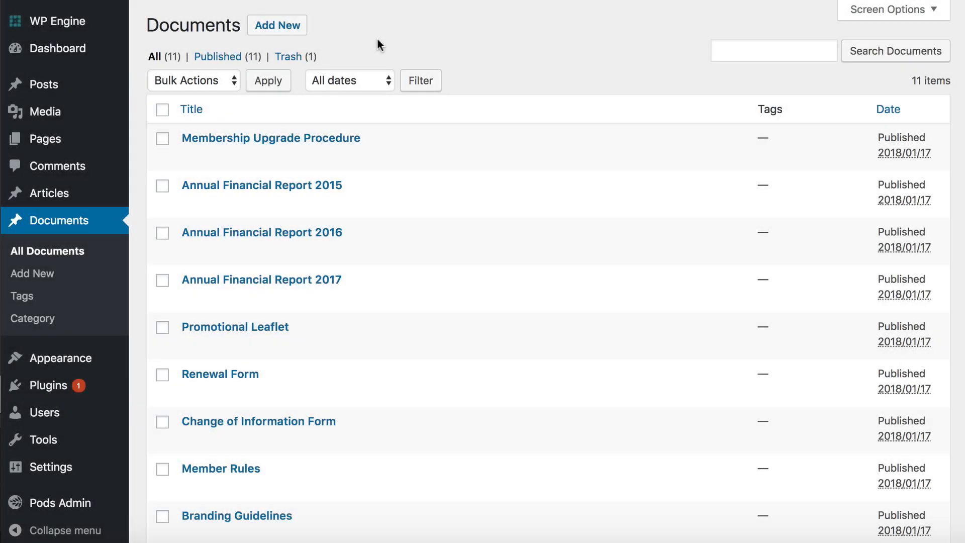
scroll(425, 215, "down", 5)
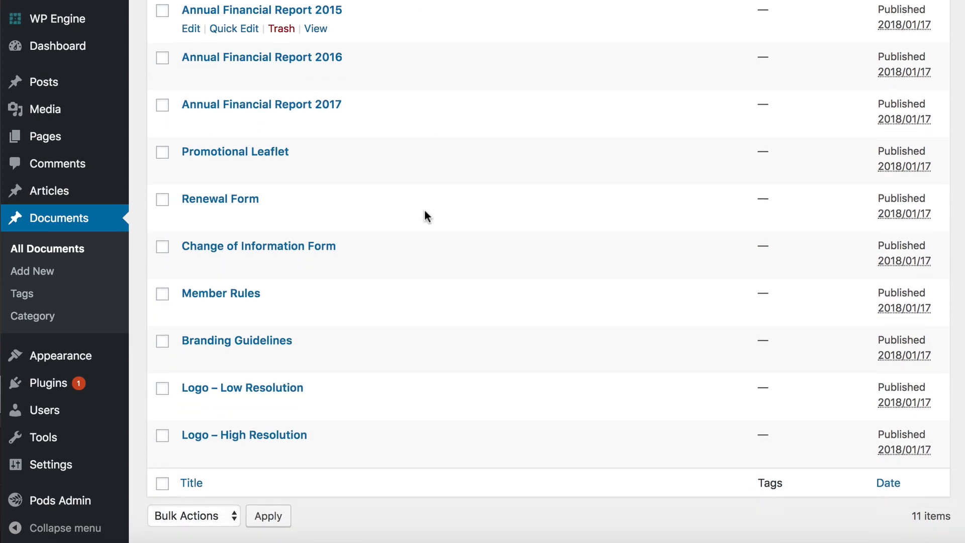
scroll(424, 216, "up", 5)
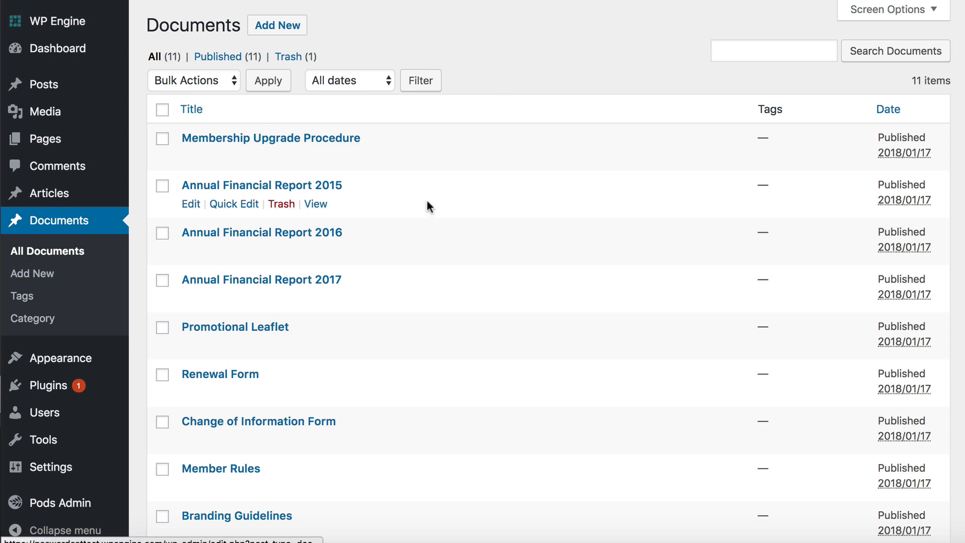
scroll(427, 202, "down", 5)
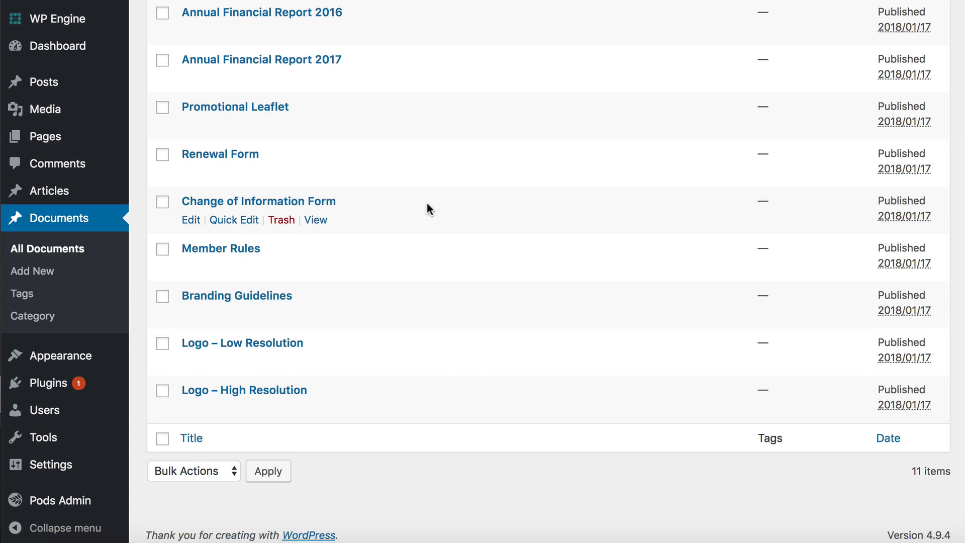
scroll(426, 208, "up", 5)
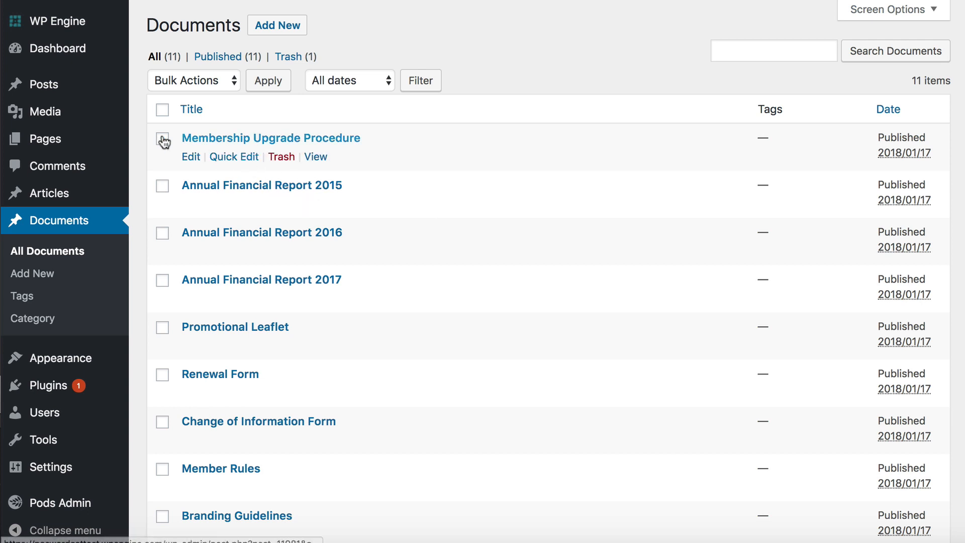
Step: Create a new page titled "Document Library"
mouse_move(49, 141)
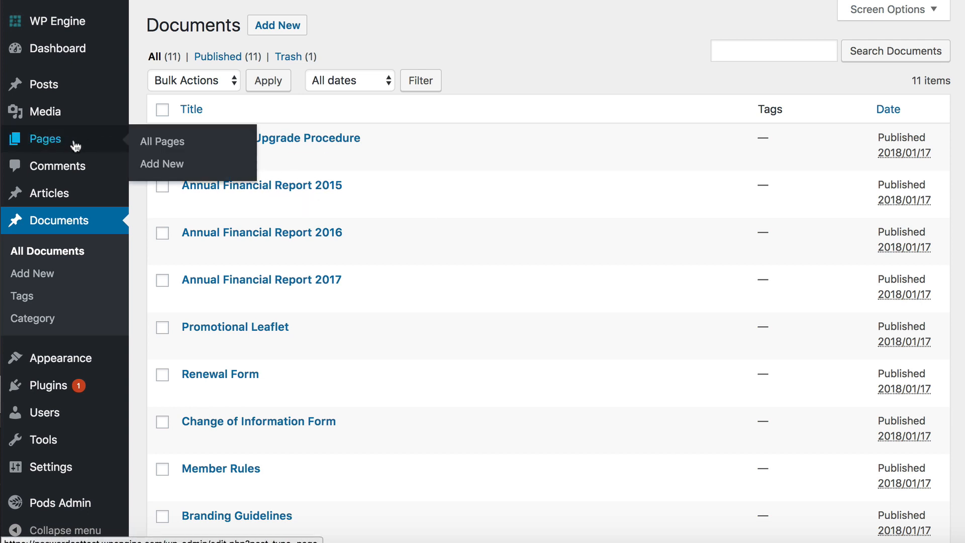
left_click(160, 165)
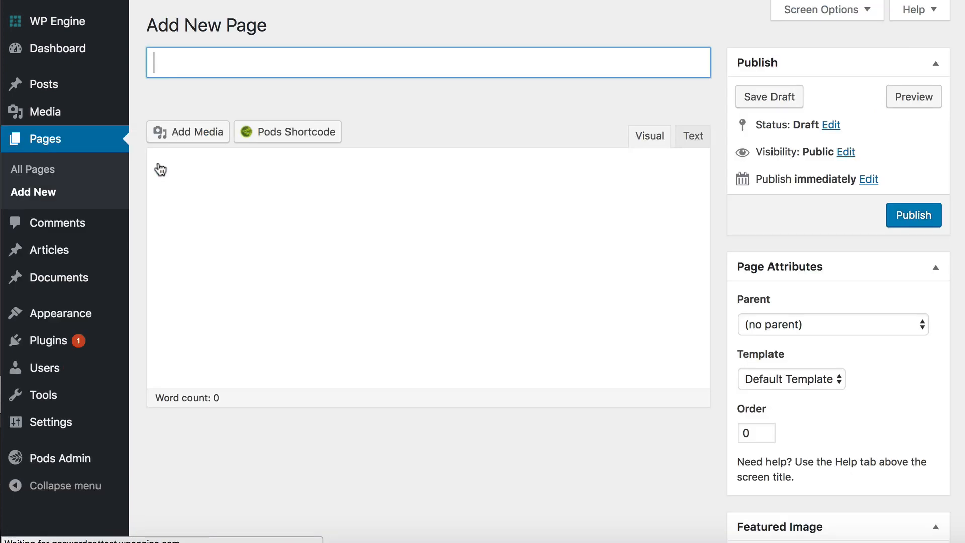
type("Docu")
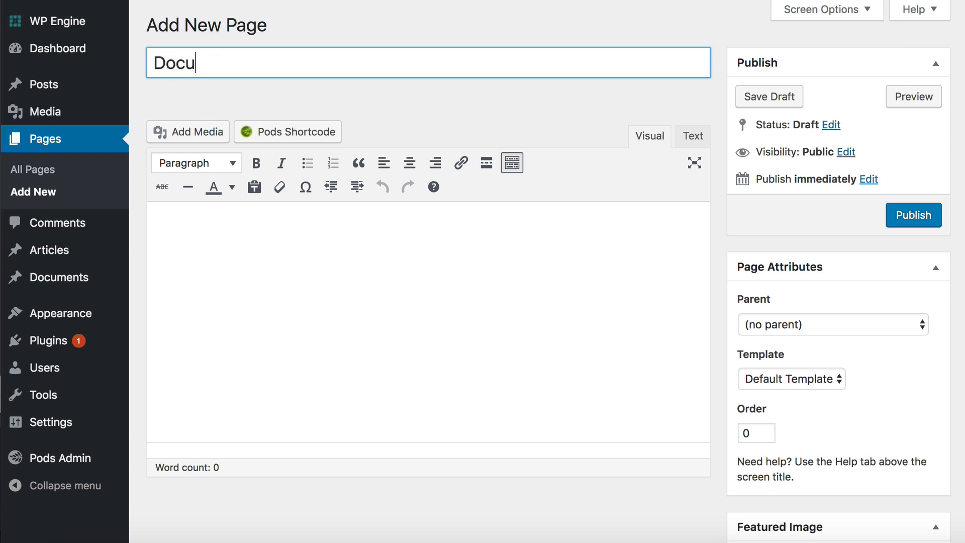
type("ment Library")
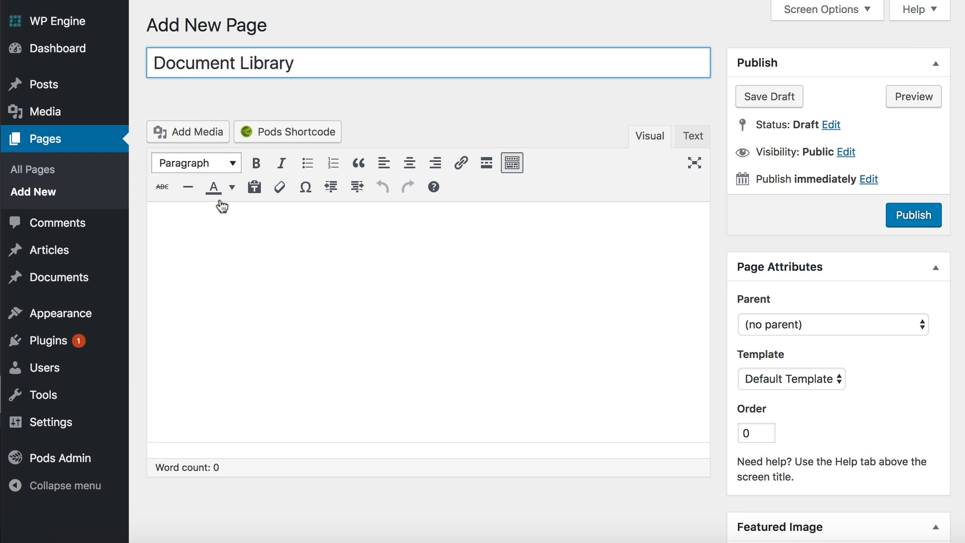
Step: Begin a shortcode in the page content with [posts_table post_type="document"
left_click(222, 254)
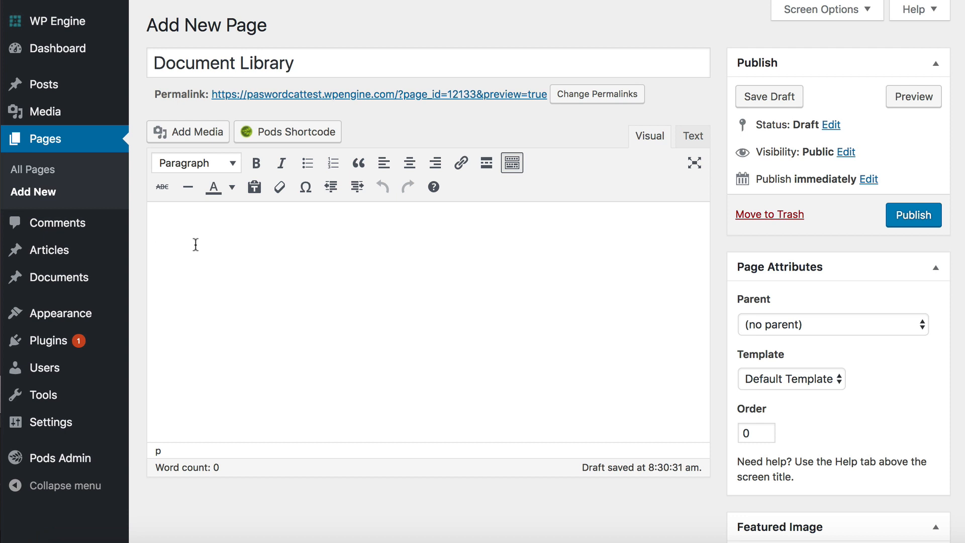
mouse_move(48, 351)
type("[posts_table")
mouse_move(63, 285)
type("post")
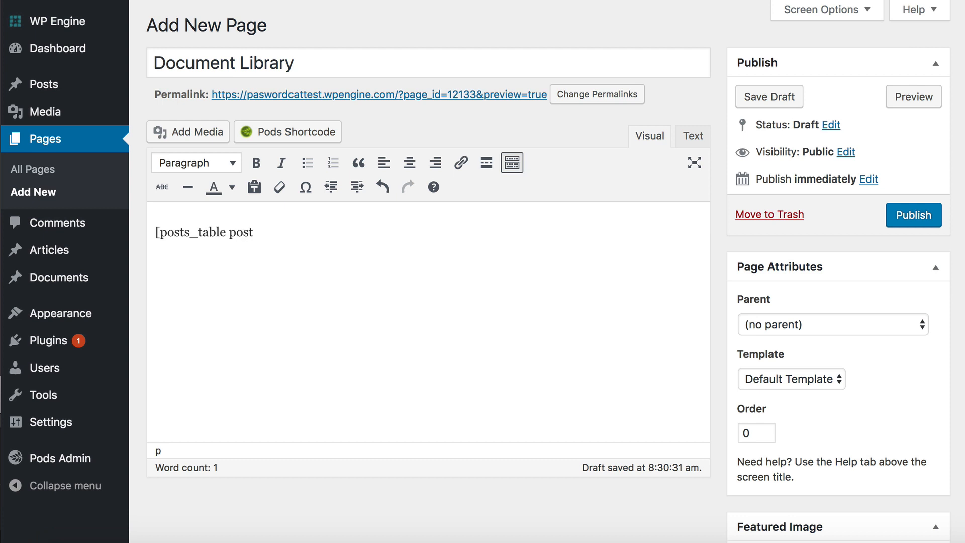
type("_type=\"")
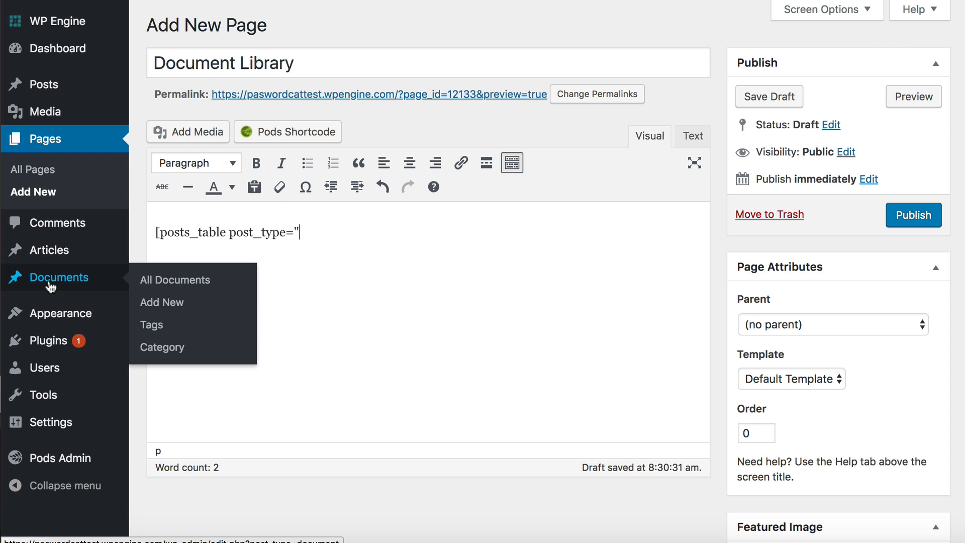
mouse_move(89, 465)
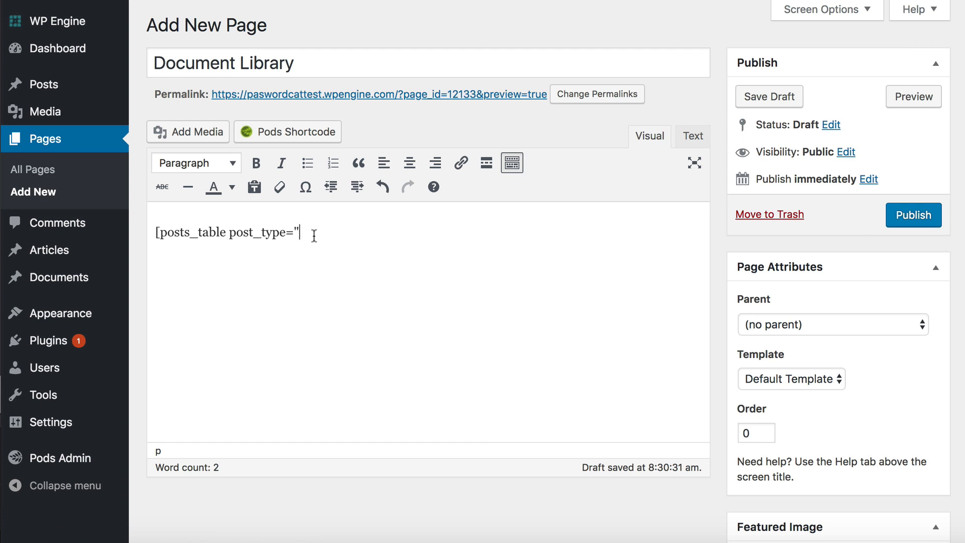
type("document\"")
Step: Add a columns attribute to the posts_table shortcode with image as its first column
type("columns=\"")
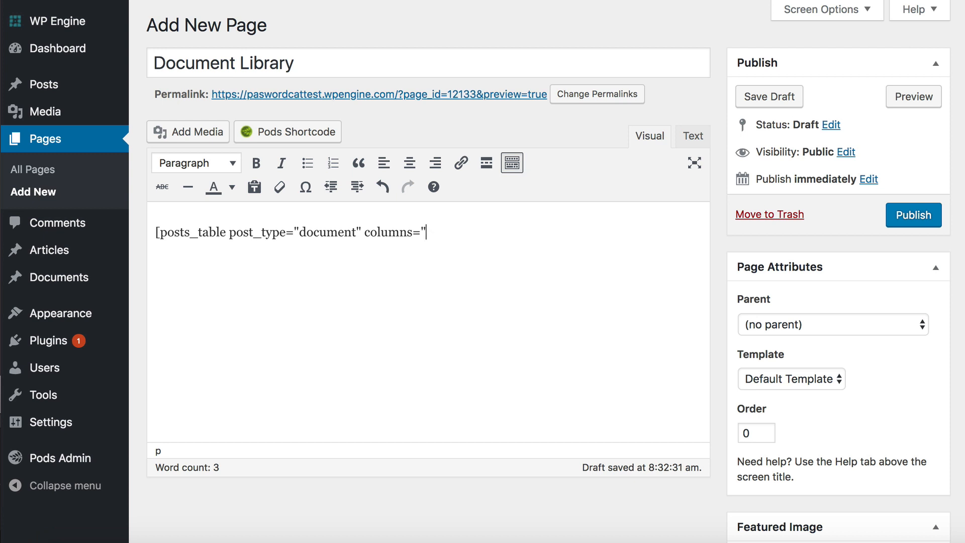
type("image,")
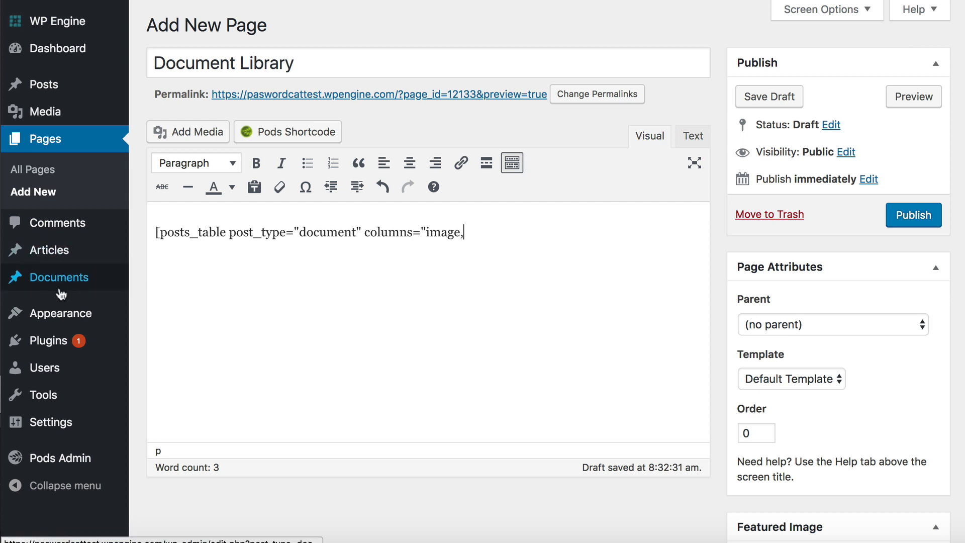
mouse_move(56, 287)
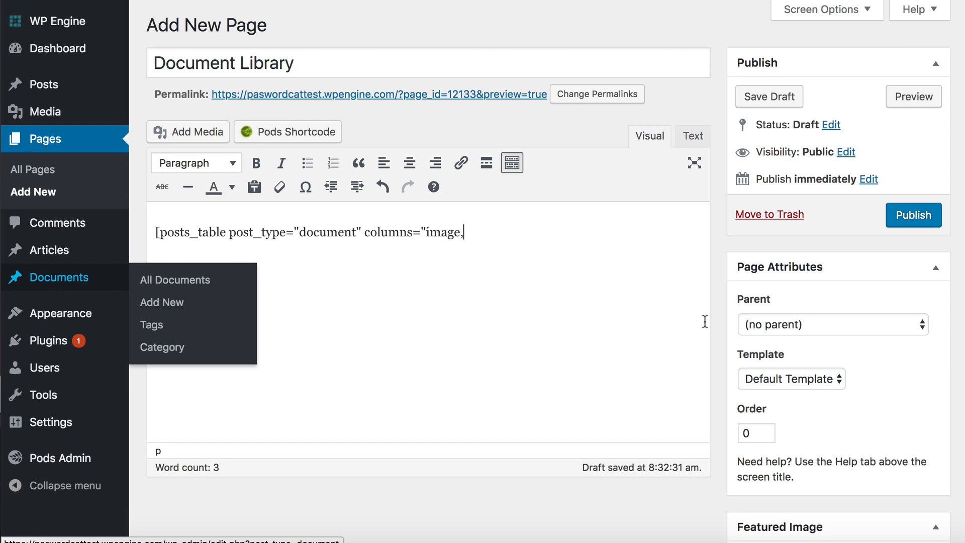
scroll(801, 475, "down", 1)
scroll(829, 442, "down", 4)
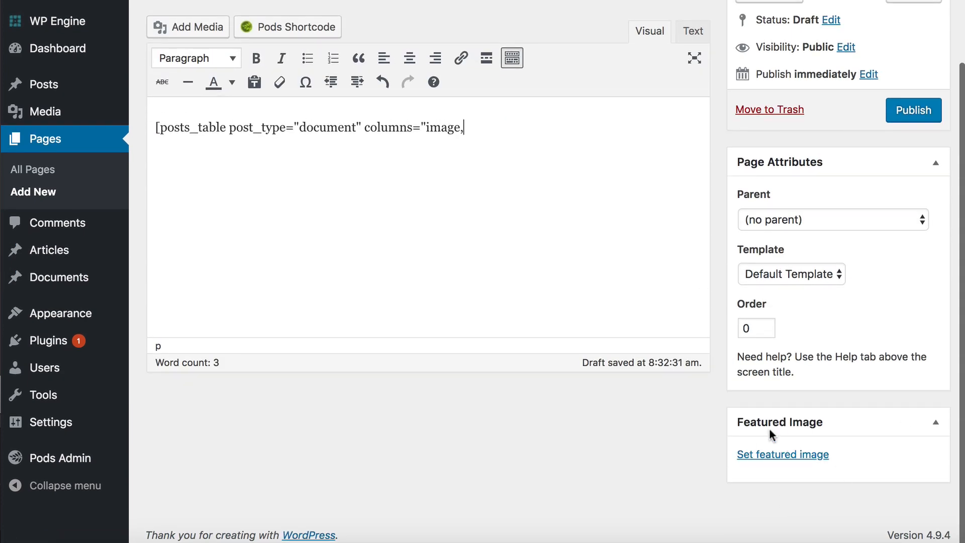
scroll(699, 379, "up", 5)
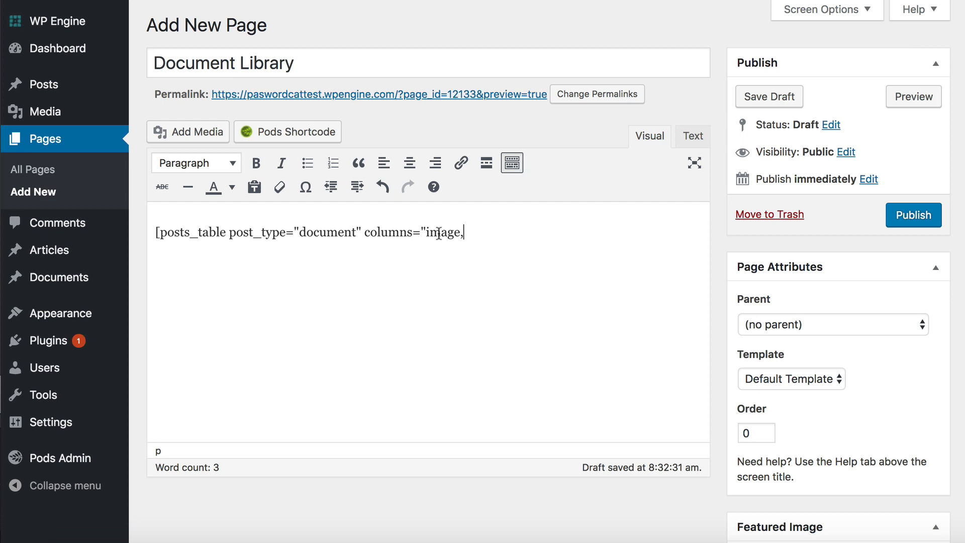
Step: Extend the shortcode's column list with cf:reference,title,cf:download_link, after image
type("cf:reference,title")
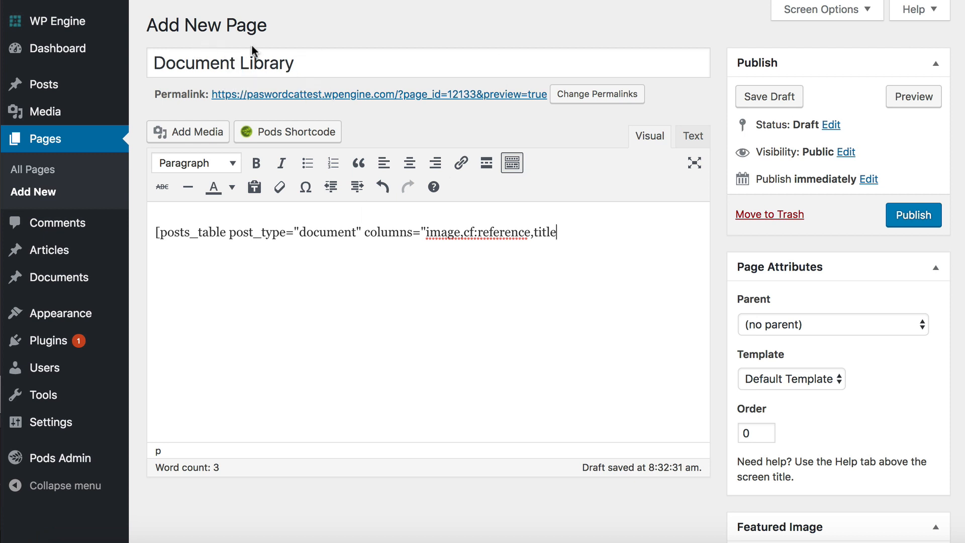
type(",")
type("cf:do")
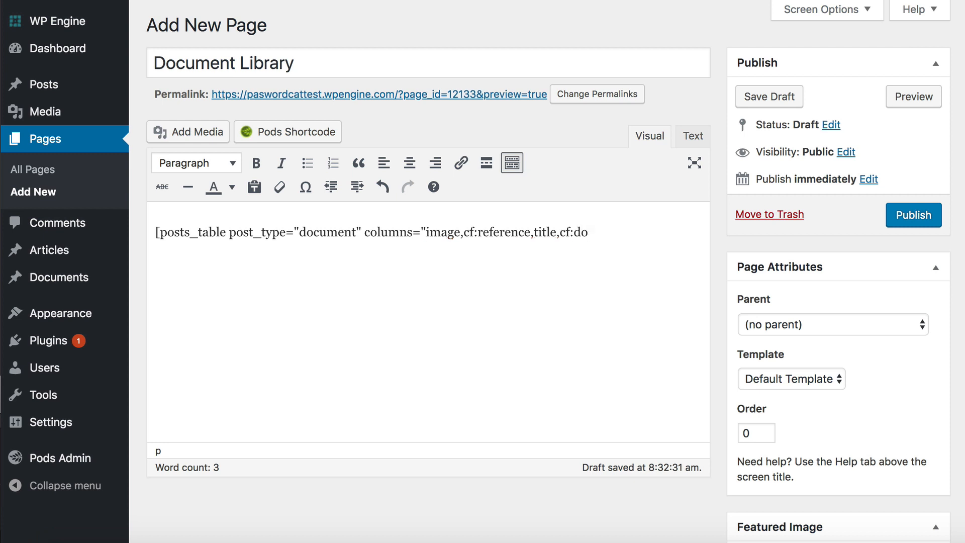
type("wnload_link,")
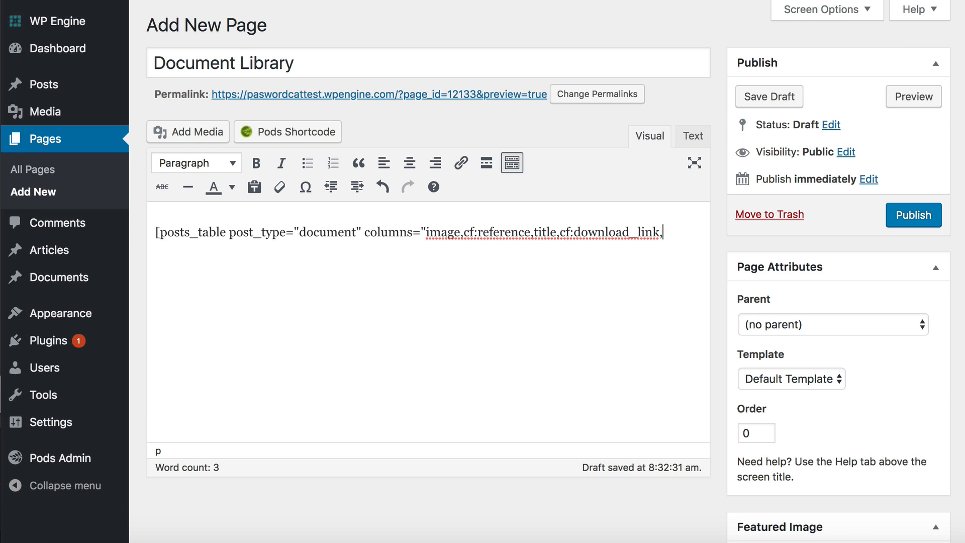
Step: Add tax:document_category as the last column and close the shortcode with "]
type("tax:document")
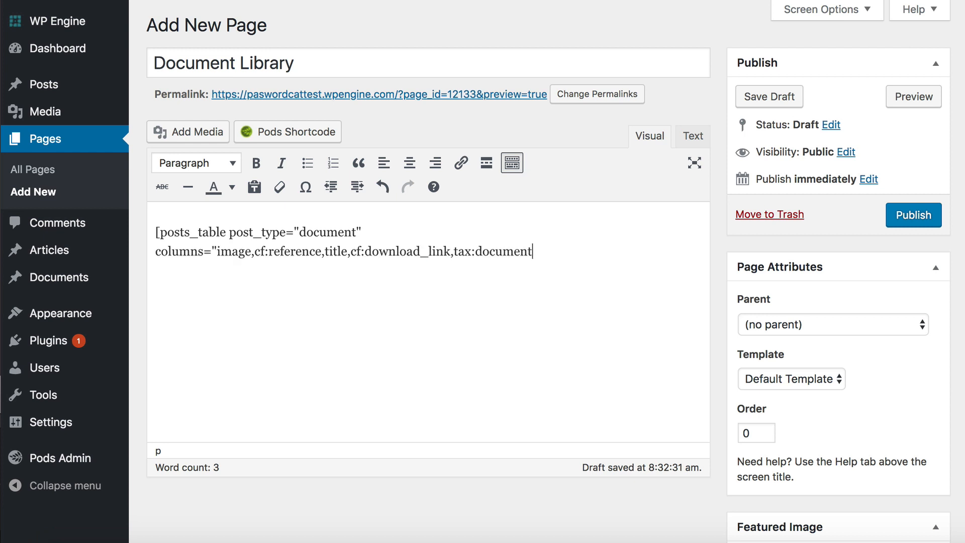
type("_category\"")
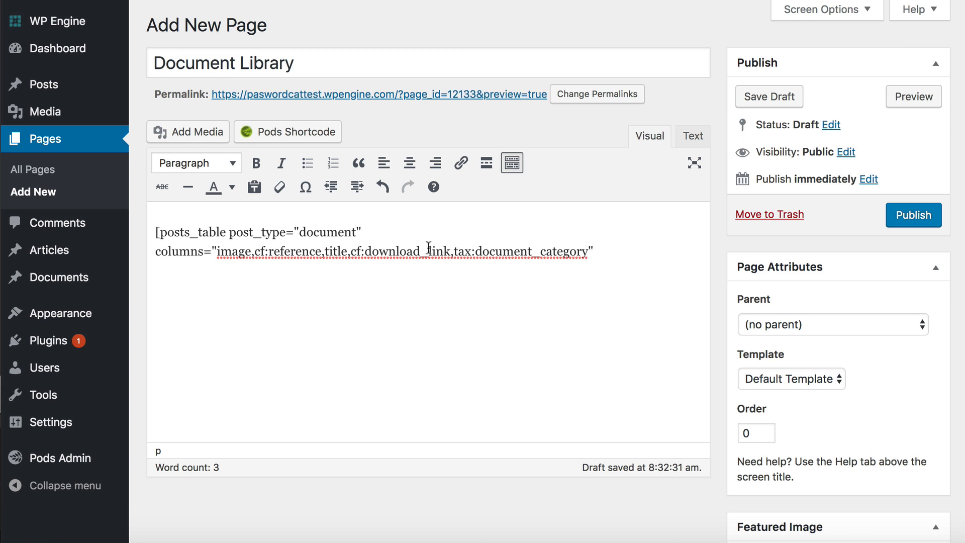
left_click_drag(420, 249, 426, 248)
left_click(625, 257)
type("]")
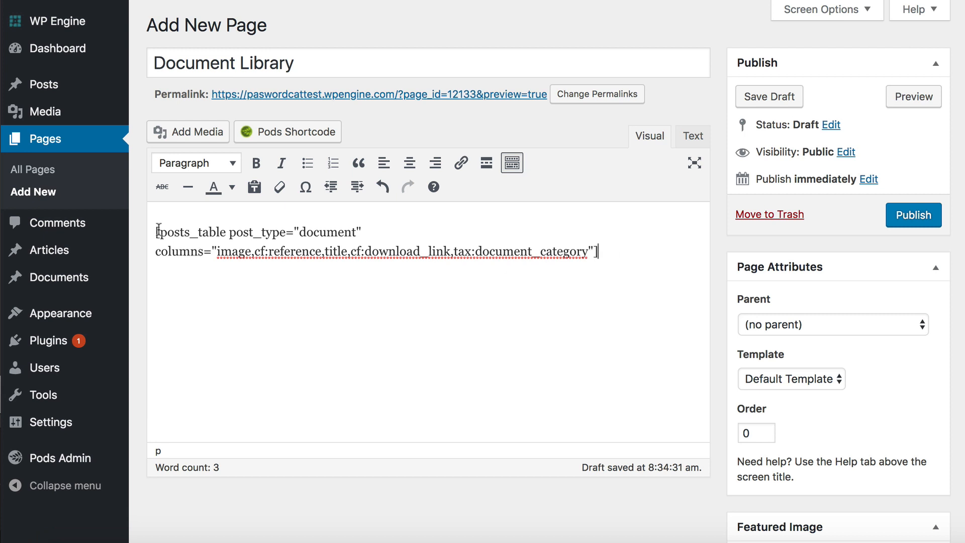
Step: Preview the Document Library page and look through the whole document table
left_click(924, 98)
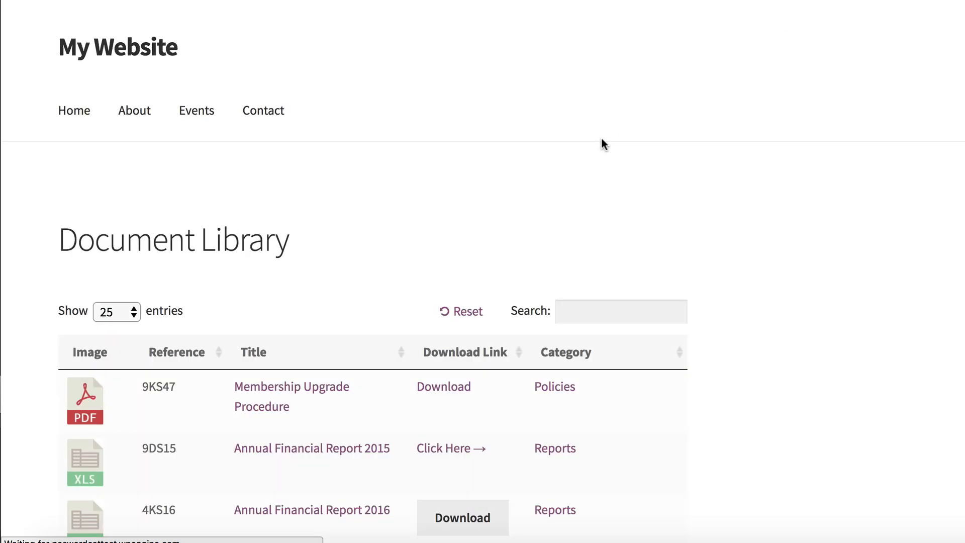
scroll(617, 251, "down", 3)
scroll(618, 251, "down", 2)
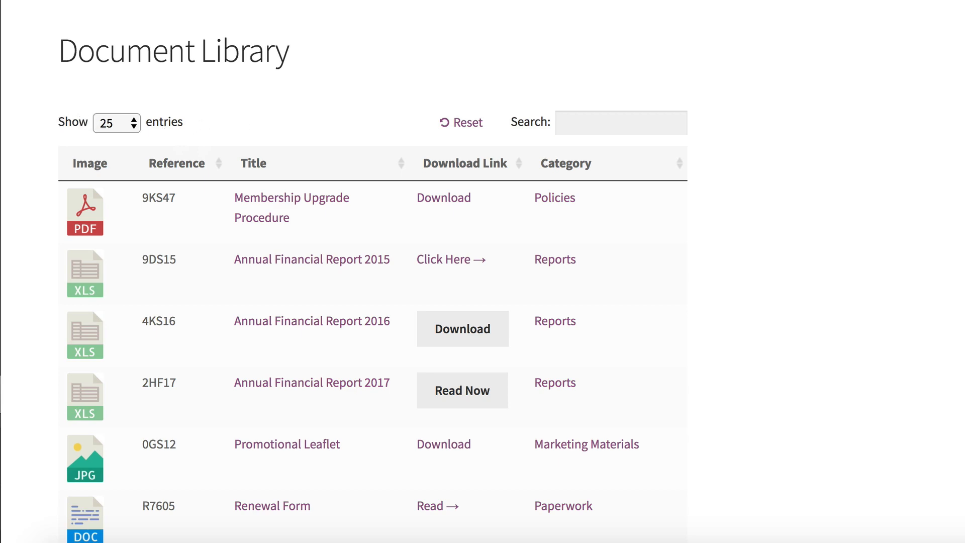
scroll(857, 279, "down", 8)
scroll(857, 279, "up", 9)
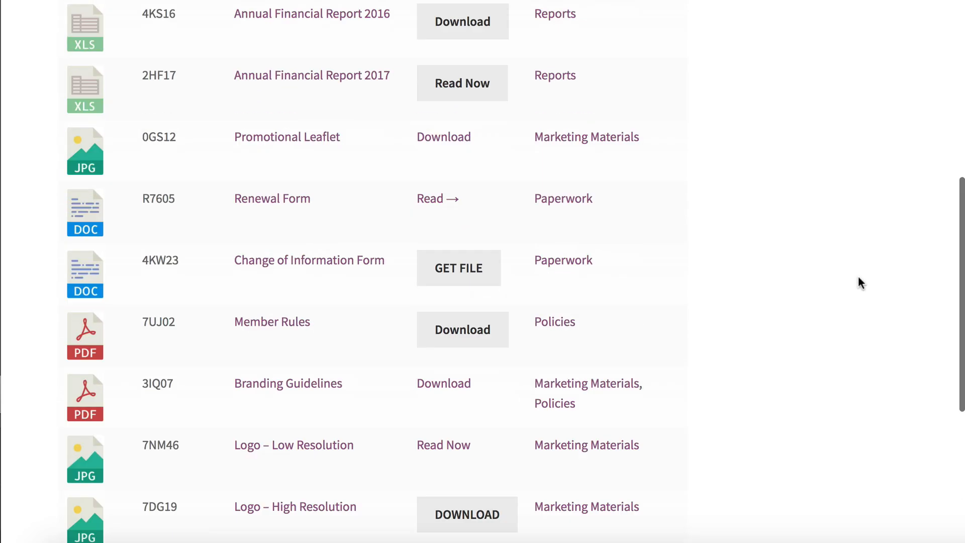
scroll(858, 279, "down", 4)
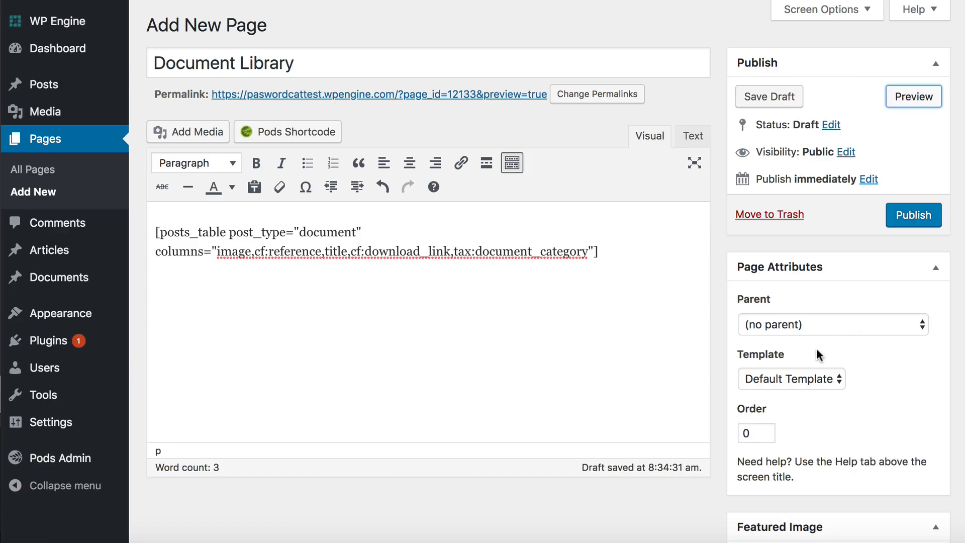
Step: Set the page template to Full width and publish the Document Library page
left_click(808, 377)
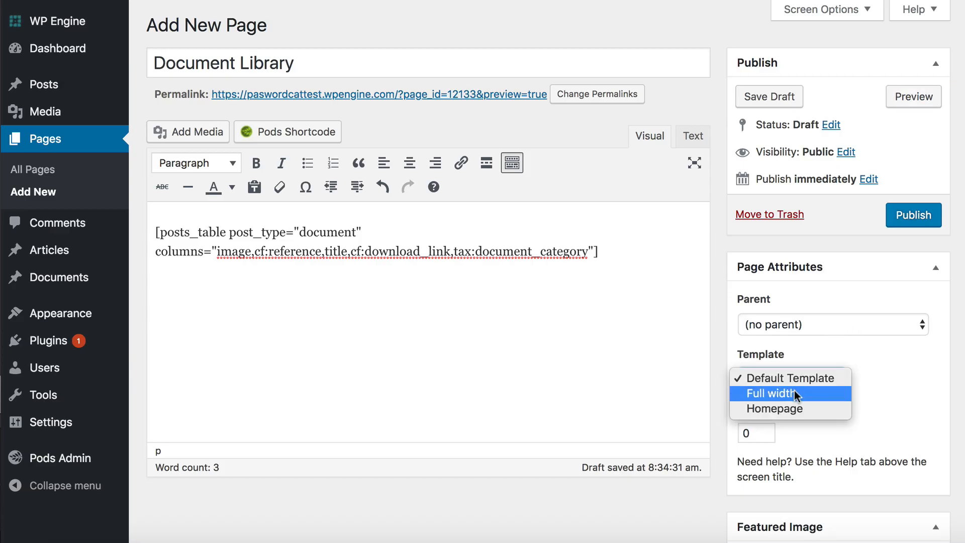
left_click(792, 390)
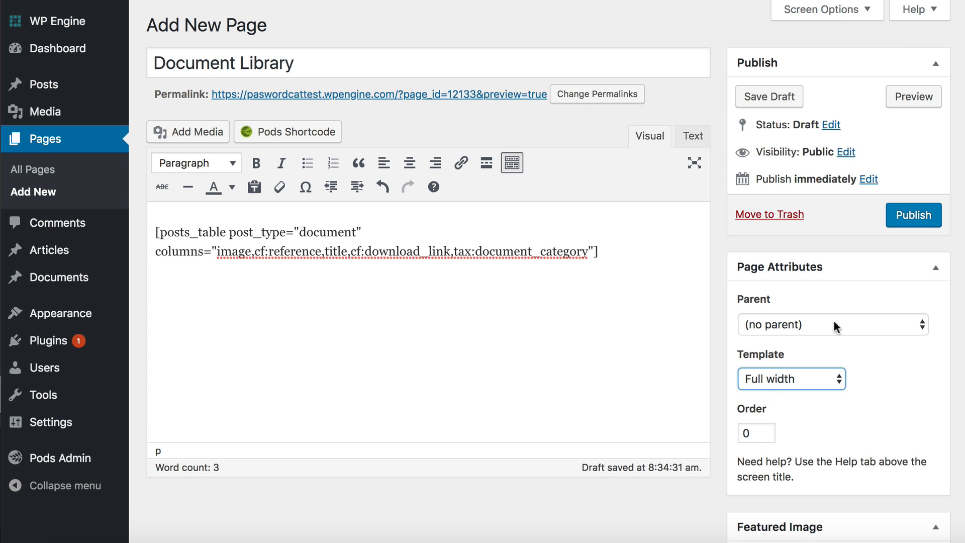
left_click(912, 214)
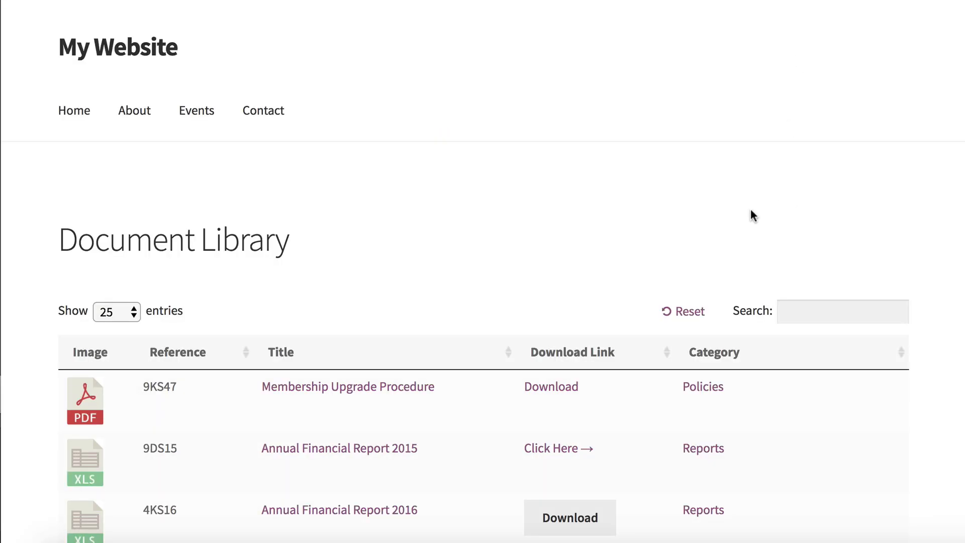
Step: Sort the document table on the published page by Category in descending order
scroll(749, 213, "down", 5)
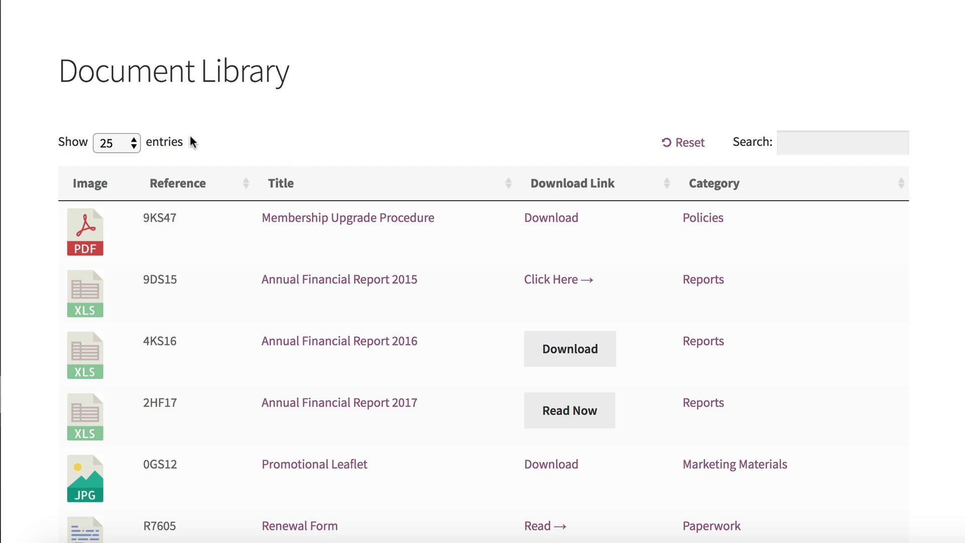
left_click(714, 187)
left_click(713, 187)
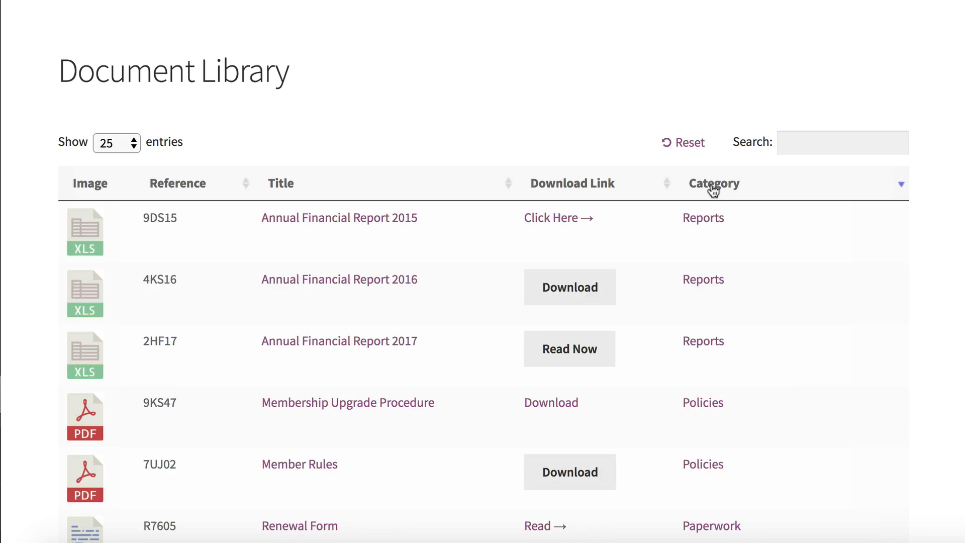
left_click(713, 187)
left_click(714, 187)
scroll(713, 189, "down", 3)
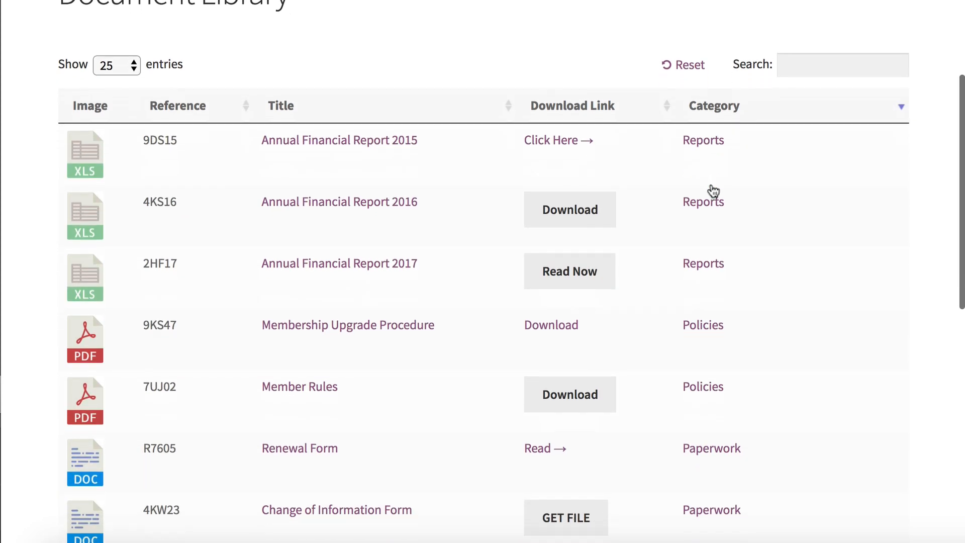
Step: Search the document table for 2016 and reset the table
left_click(799, 28)
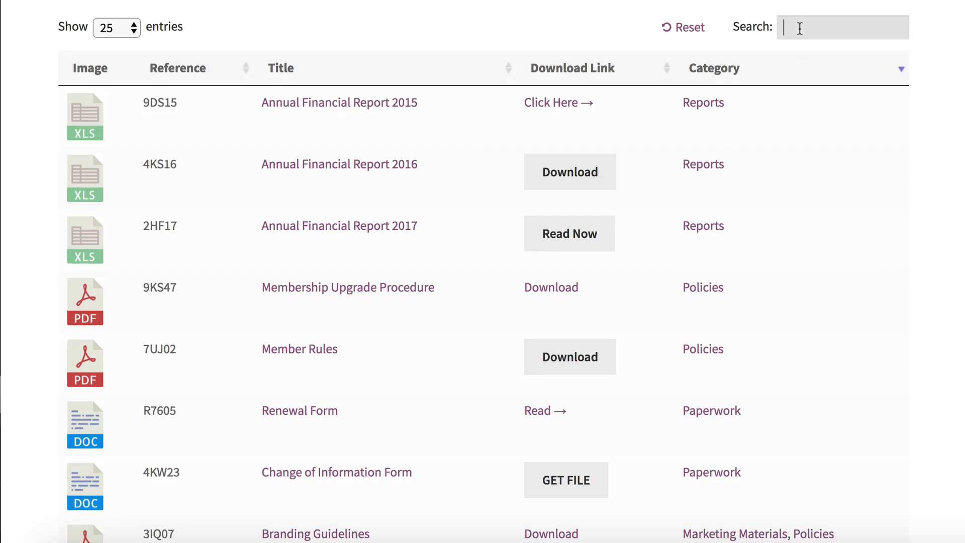
type("2016")
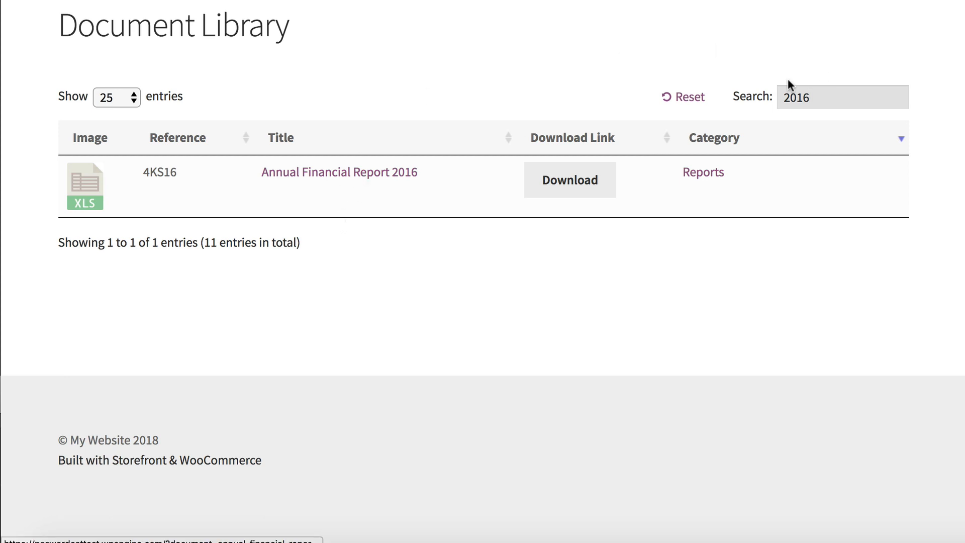
left_click(688, 97)
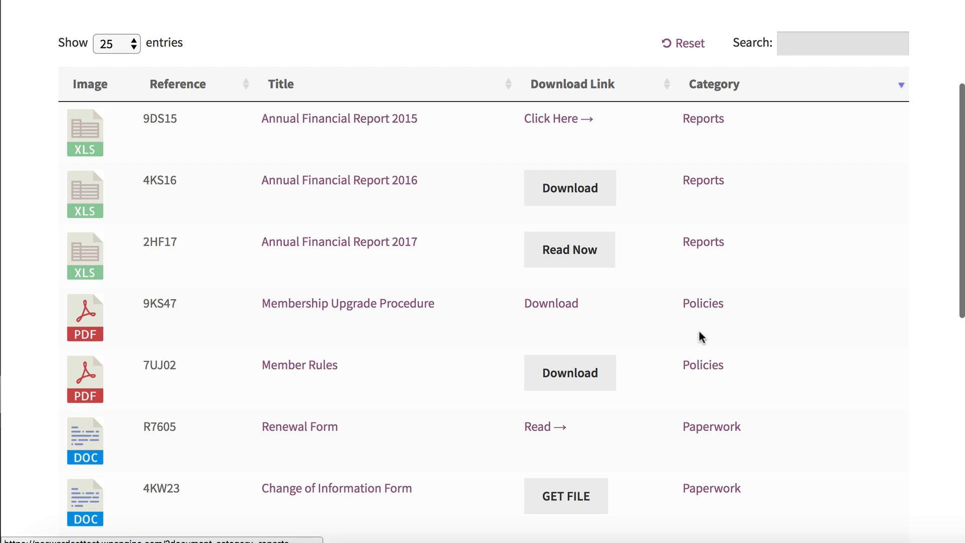
Step: Filter the document table by the Policies category from its category links and reset the table, doing this twice
left_click(702, 366)
scroll(702, 367, "down", 1)
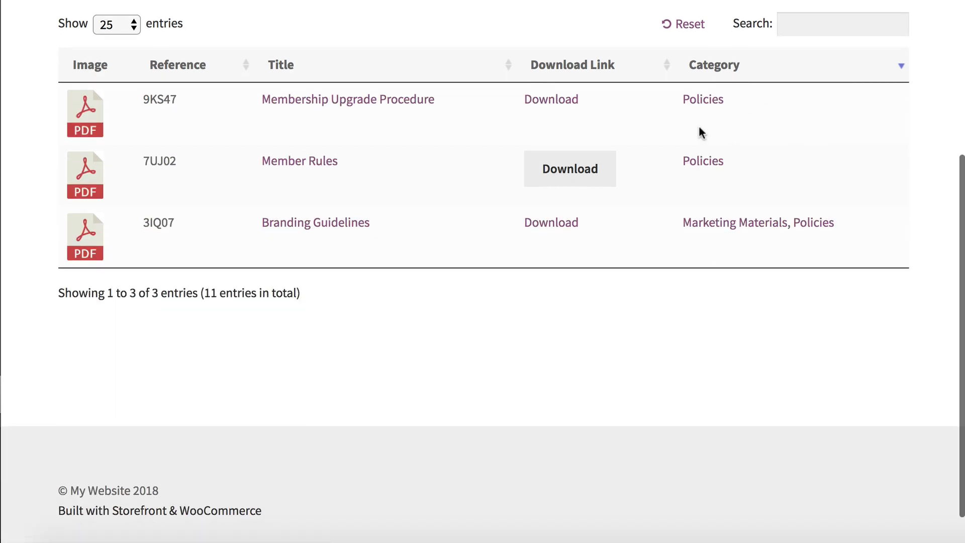
left_click(689, 25)
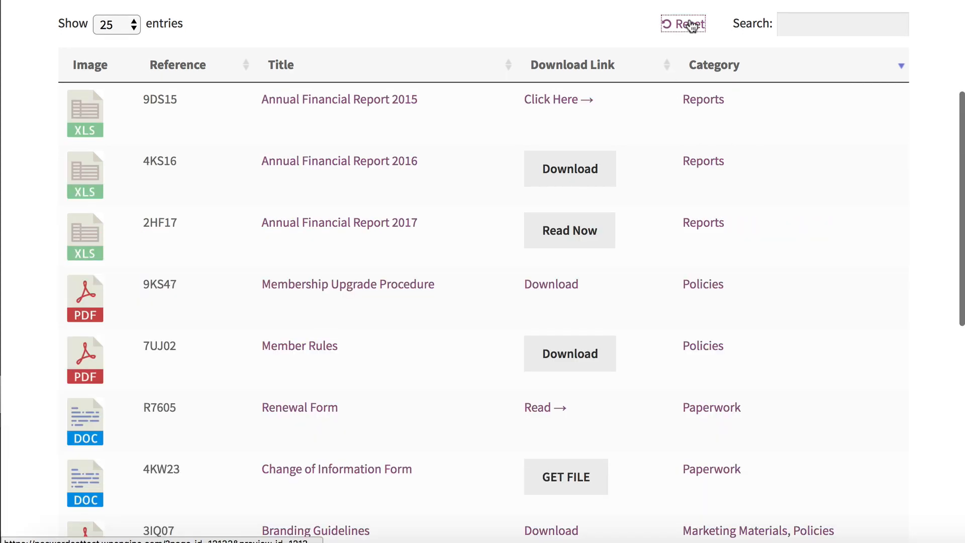
scroll(688, 165, "up", 1)
left_click(570, 44)
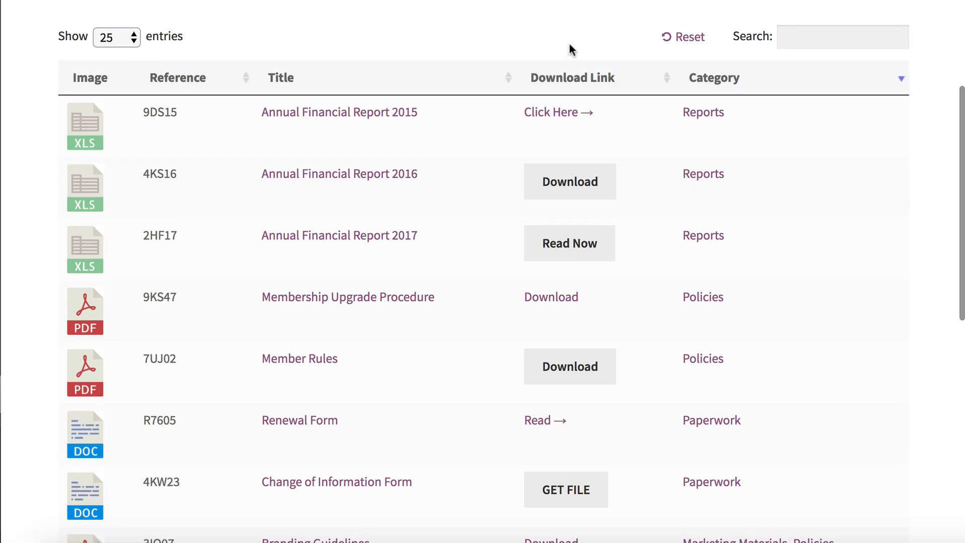
left_click(699, 301)
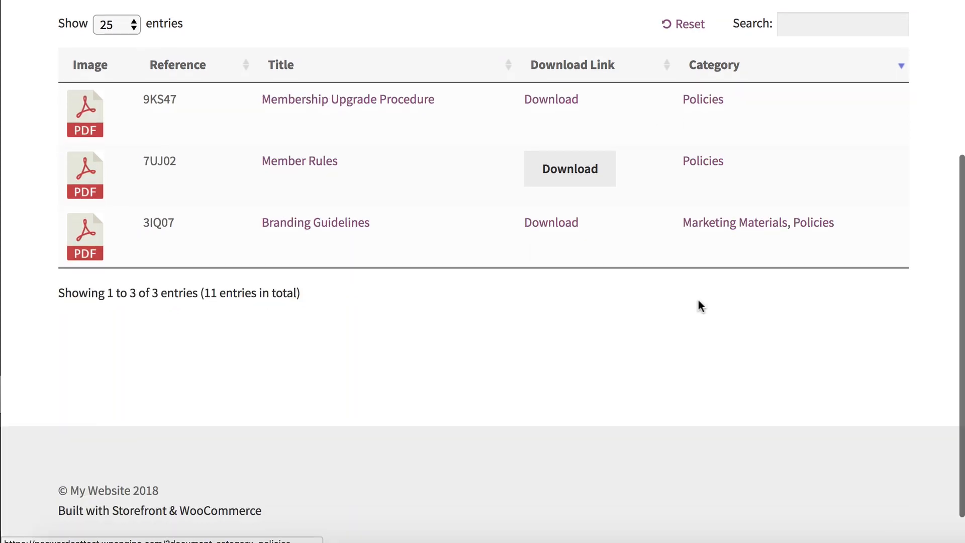
left_click(679, 24)
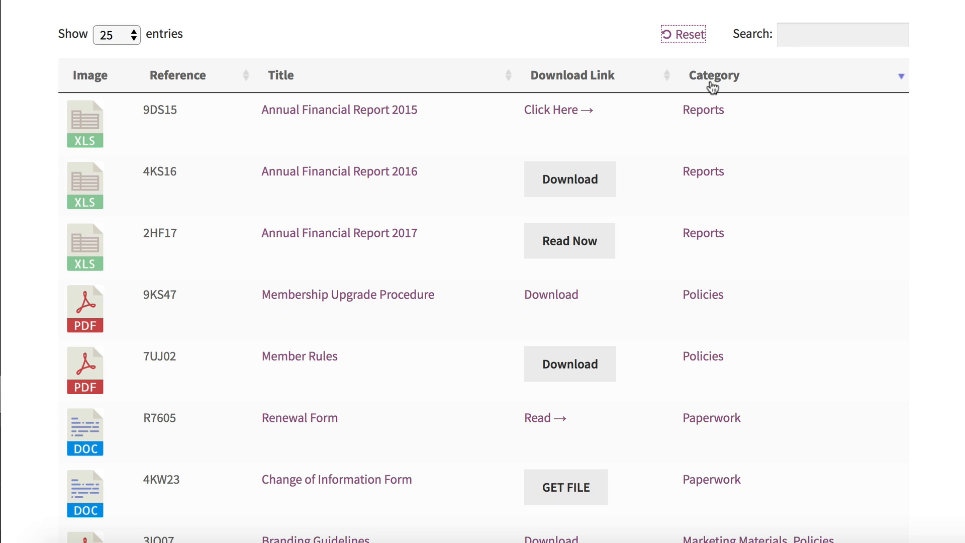
scroll(713, 87, "up", 2)
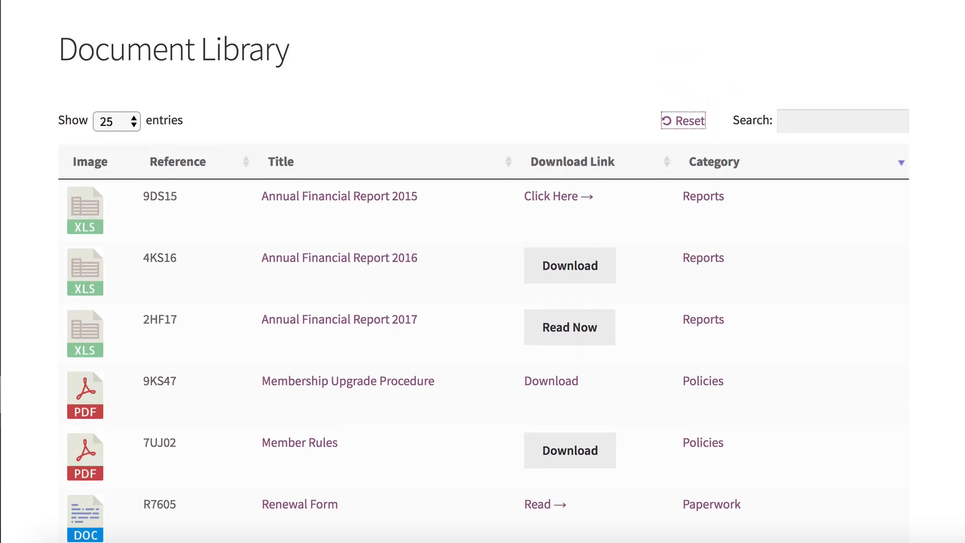
Step: Return to editing the Document Library page and add filters="tax:document_category" to the end of the posts_table shortcode
left_click(624, 69)
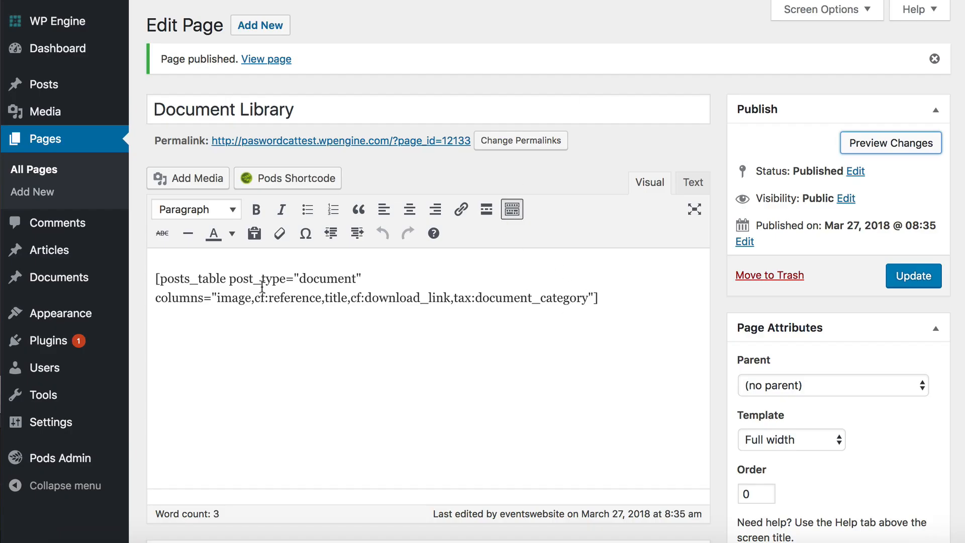
left_click(594, 296)
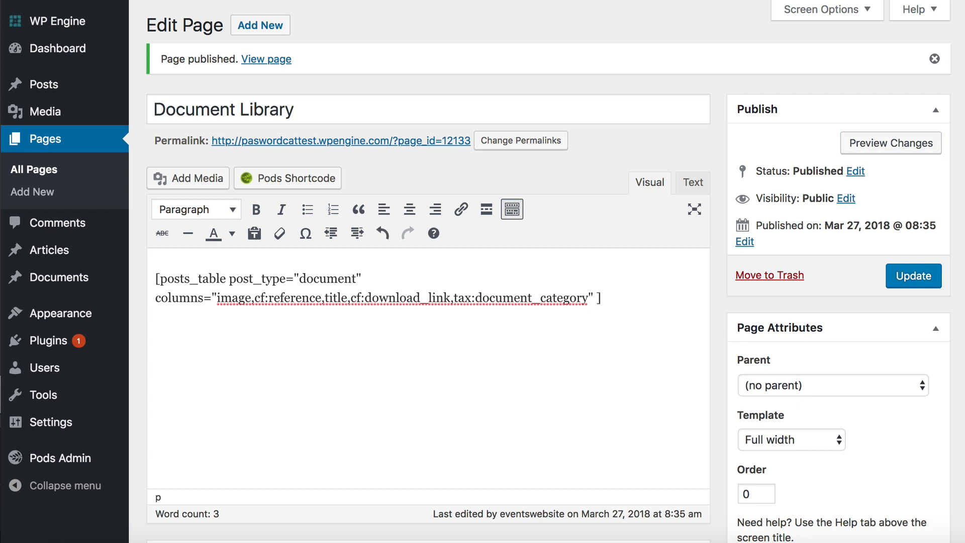
type("filters=\"tax:")
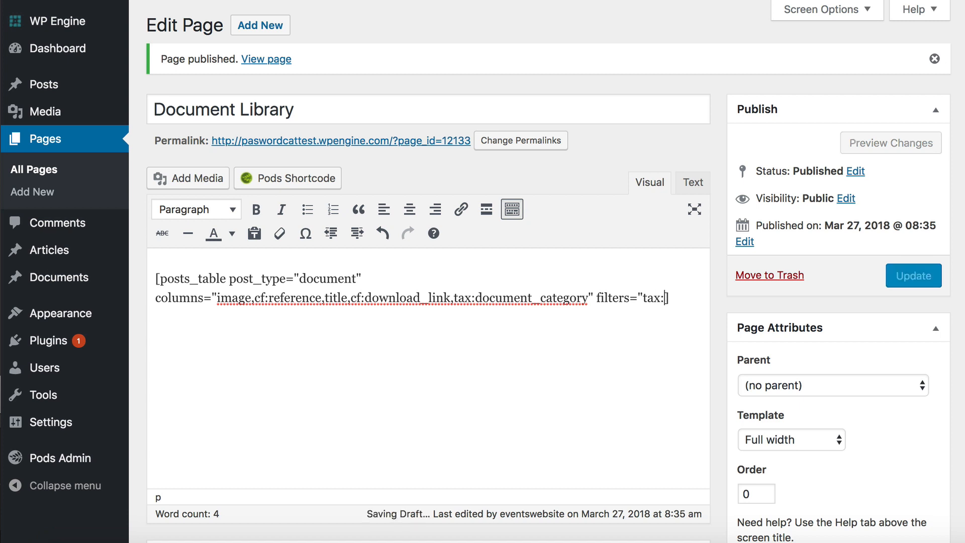
type("document_category")
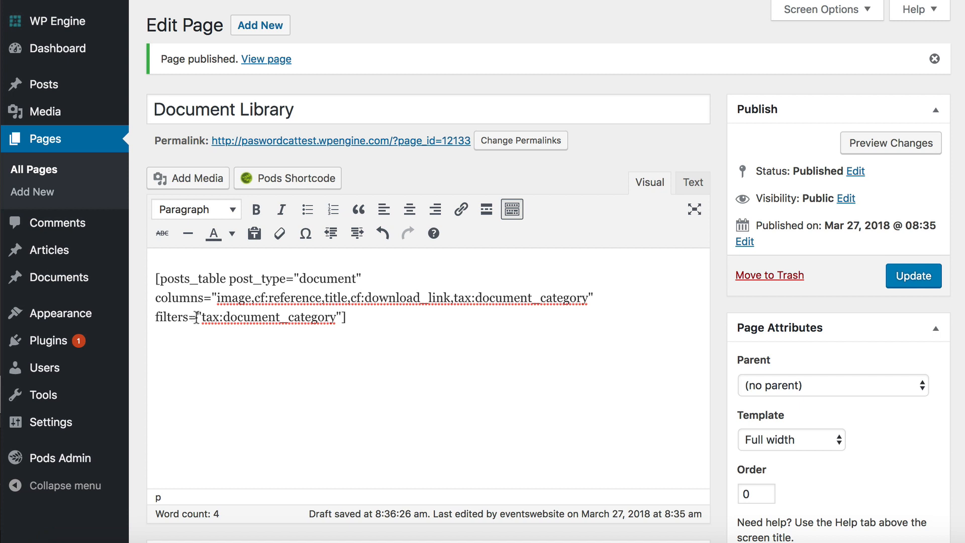
Step: Try adding ,tags,categories to the shortcode's filters value and remove that addition again
left_click(336, 320)
type(",tags,categories")
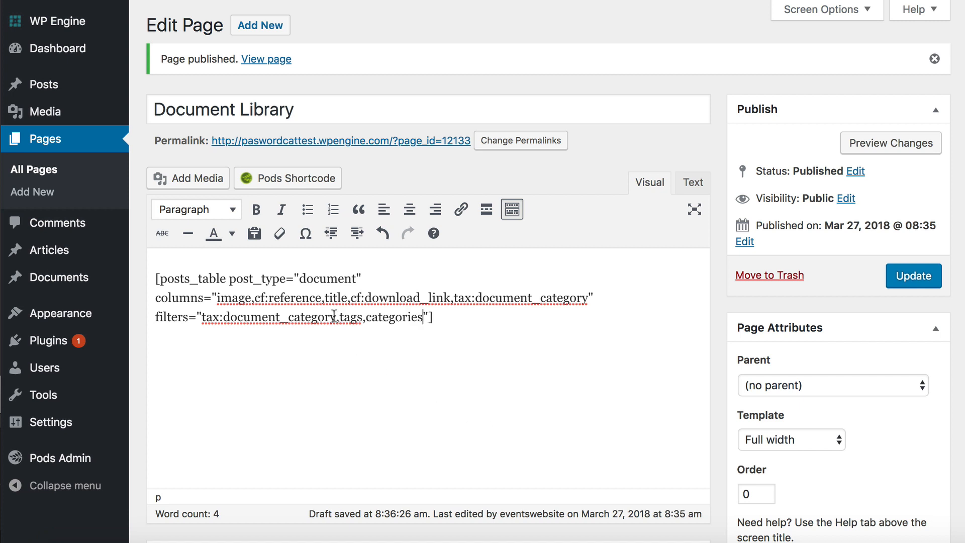
left_click_drag(336, 316, 422, 322)
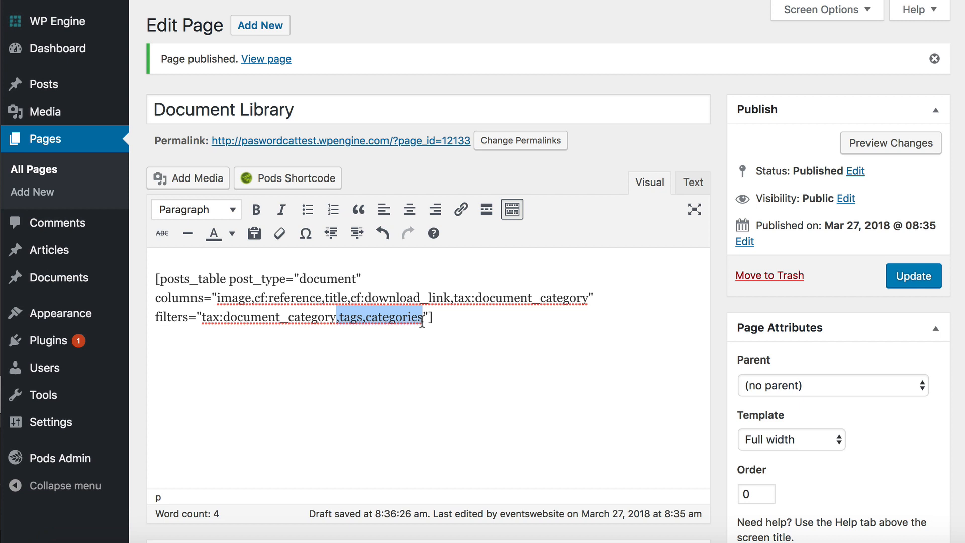
key("BackSpace")
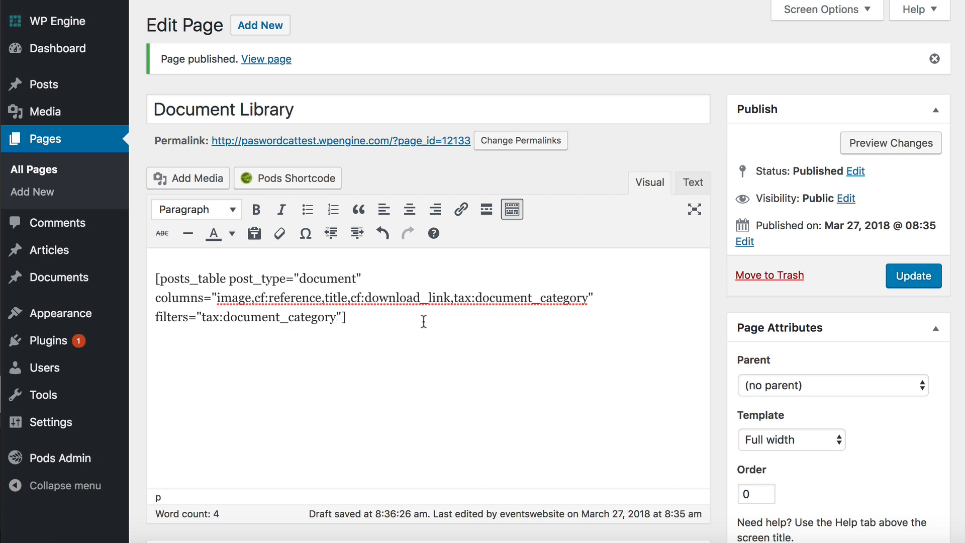
Step: Preview the page, test the Category filter with Marketing Materials, and reset the table
left_click(872, 138)
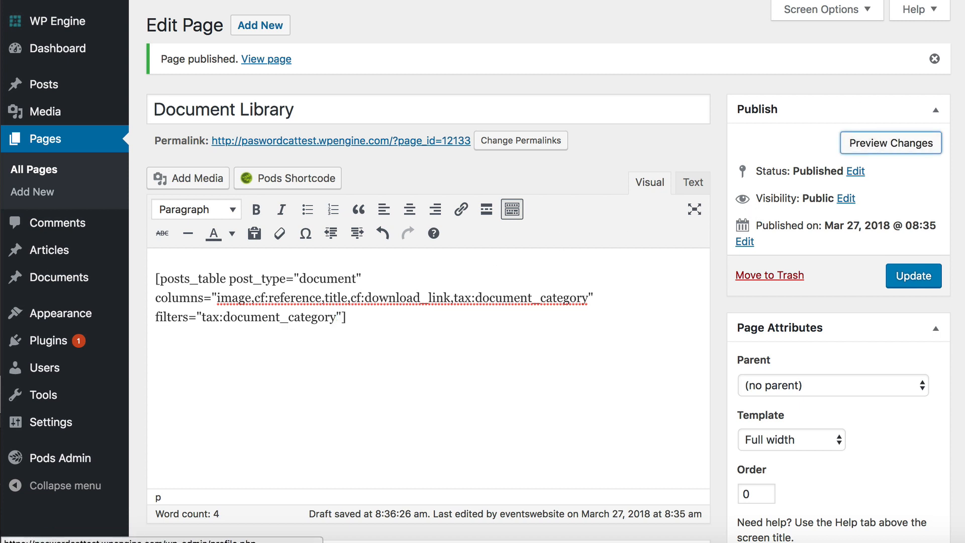
scroll(583, 228, "down", 3)
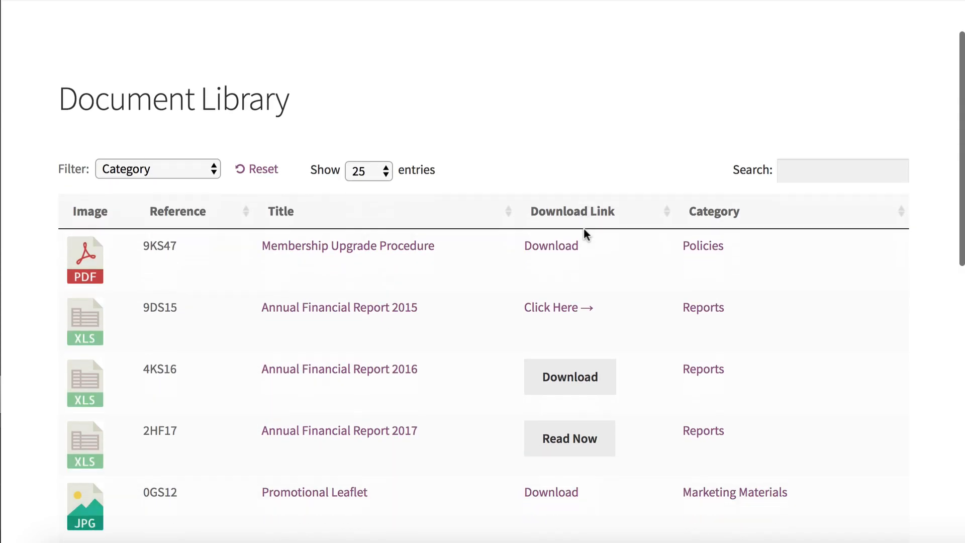
scroll(583, 228, "down", 1)
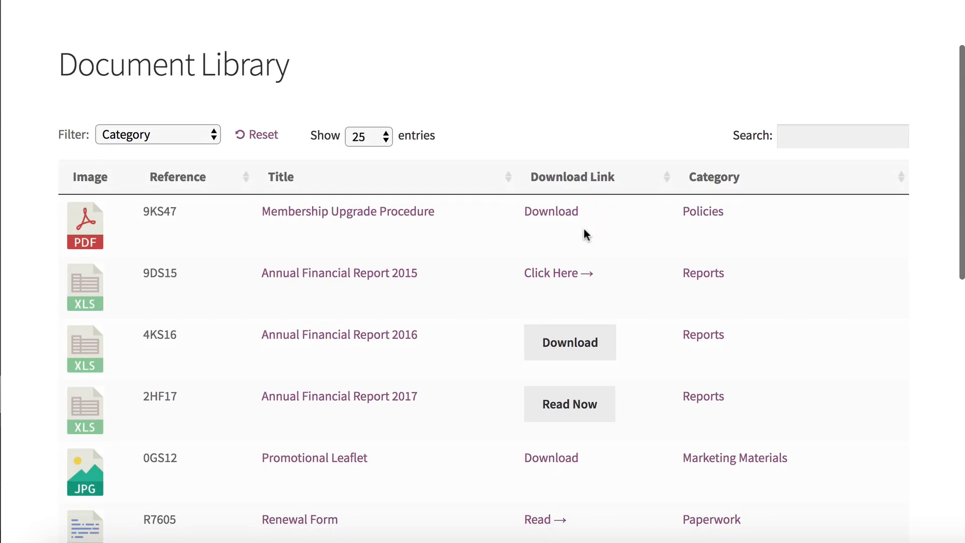
left_click(193, 138)
left_click(186, 150)
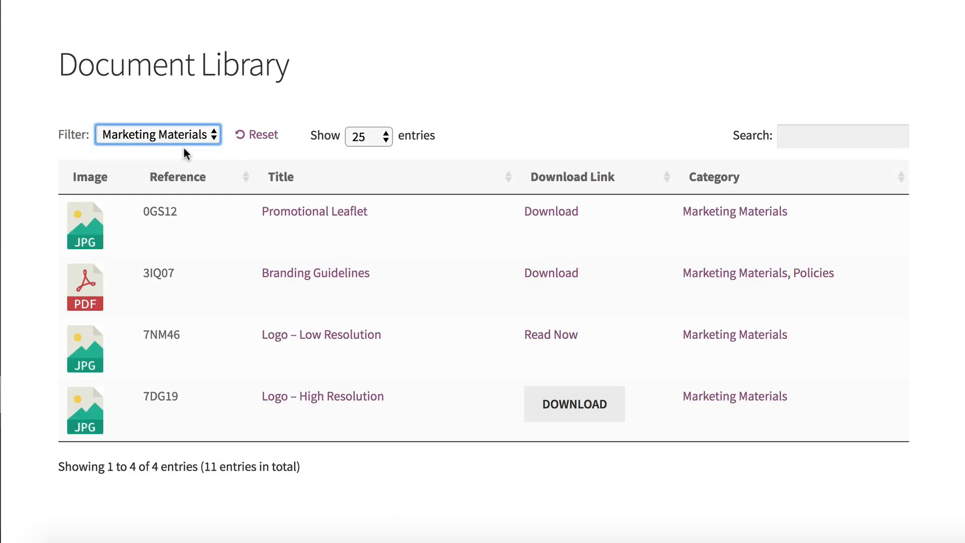
left_click(259, 135)
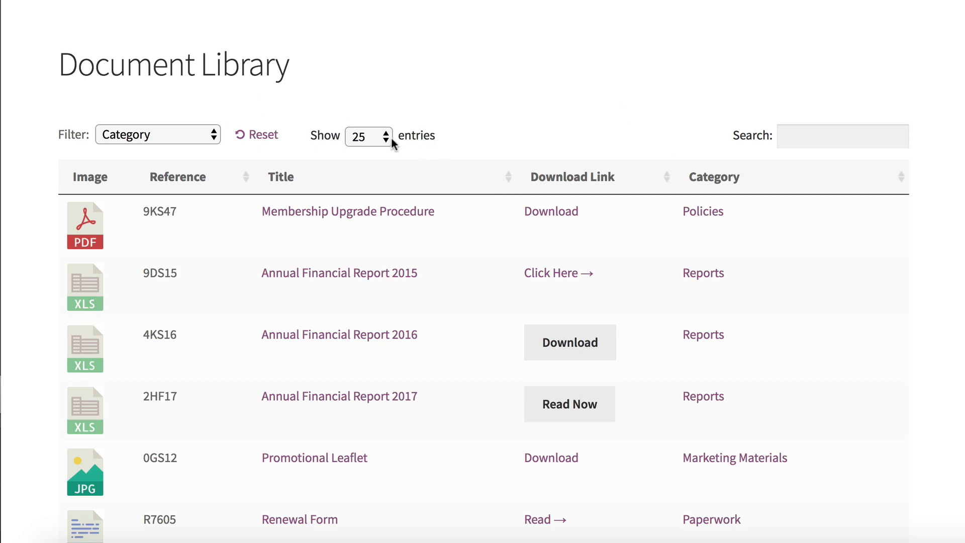
Step: Set the previewed document table to show 10 entries per page and look at the pagination below it
left_click(367, 136)
left_click(324, 141)
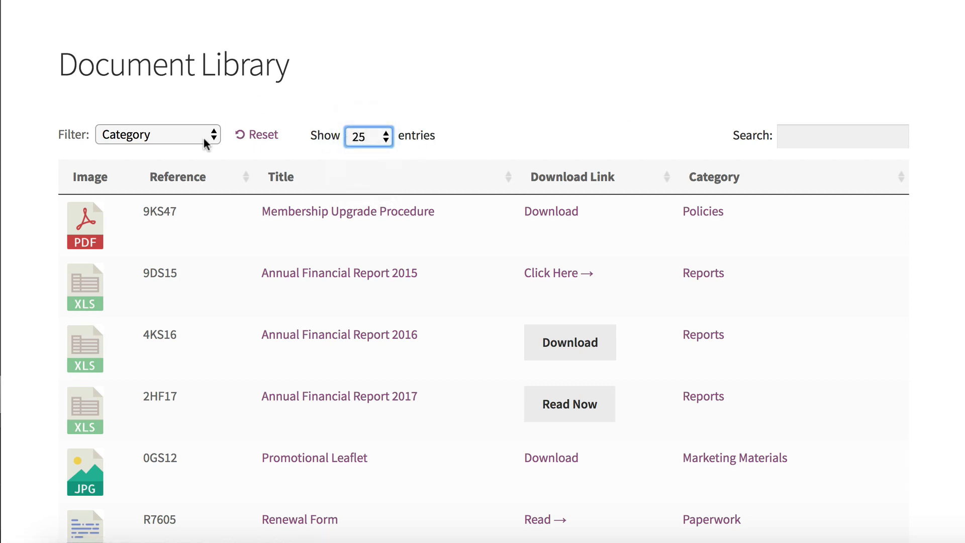
left_click(384, 137)
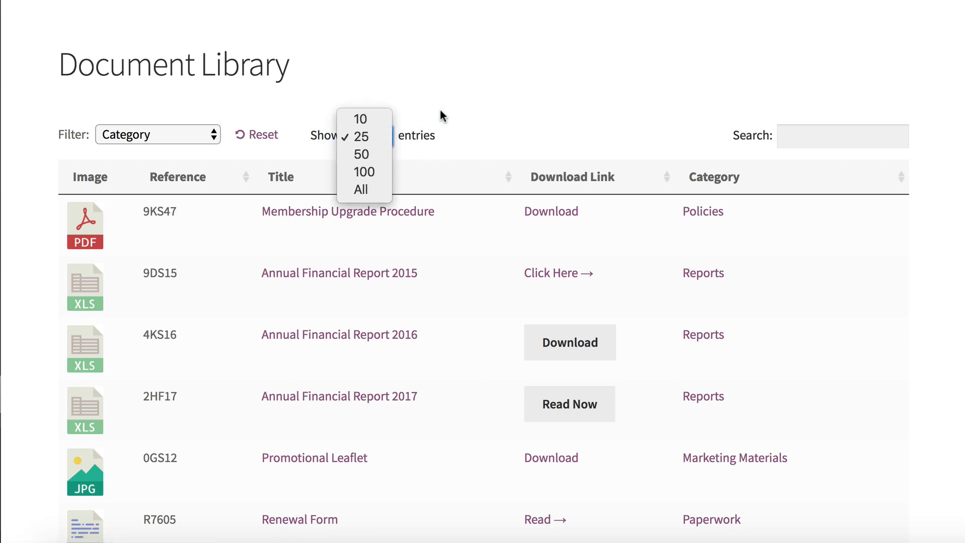
left_click(359, 119)
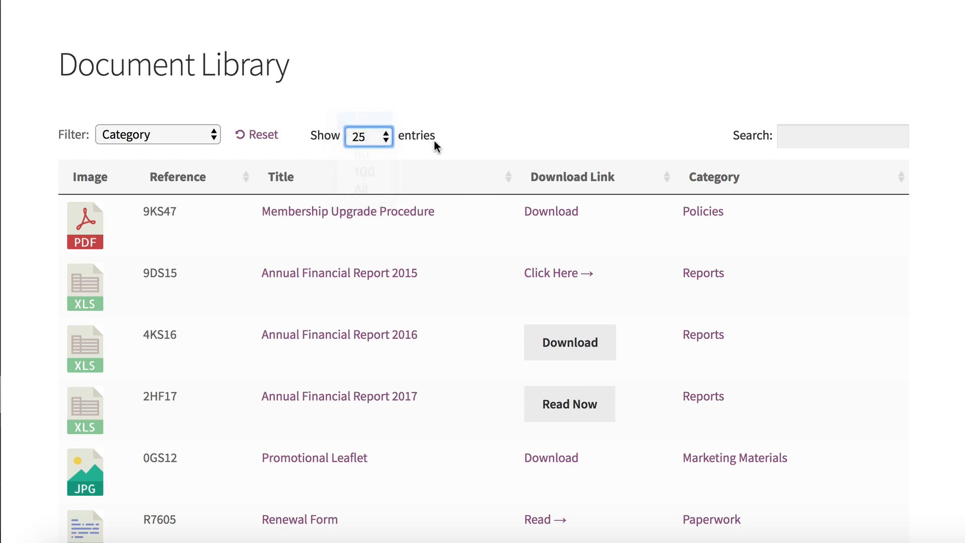
left_click(306, 134)
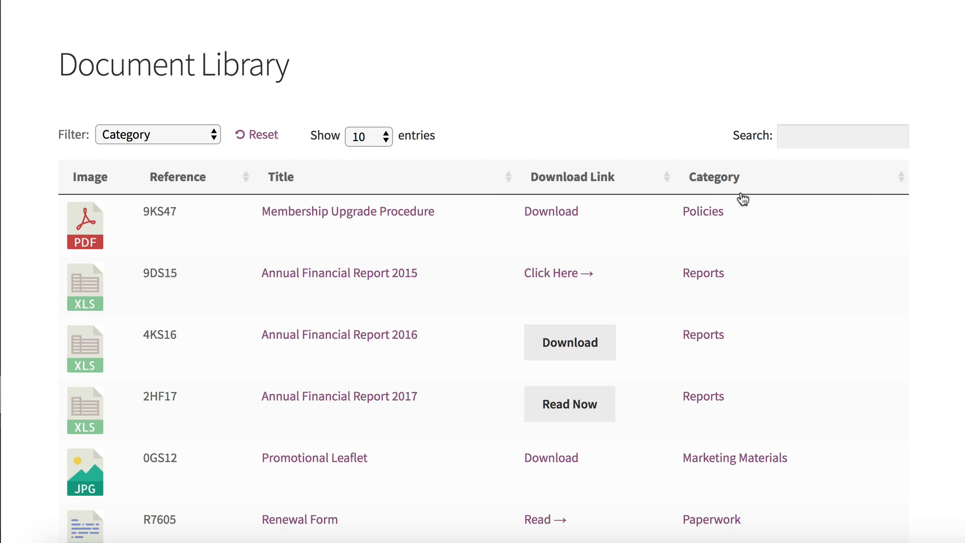
scroll(430, 144, "down", 10)
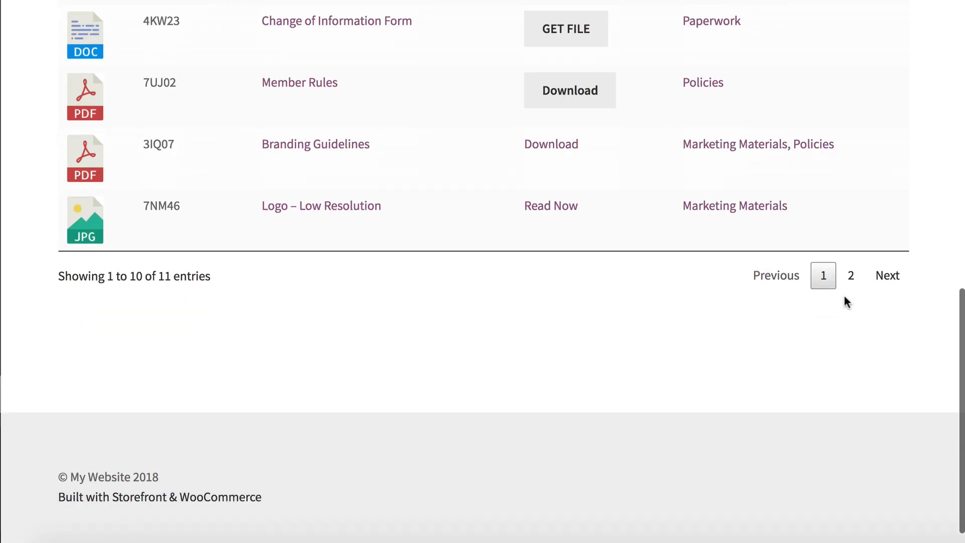
scroll(584, 229, "up", 10)
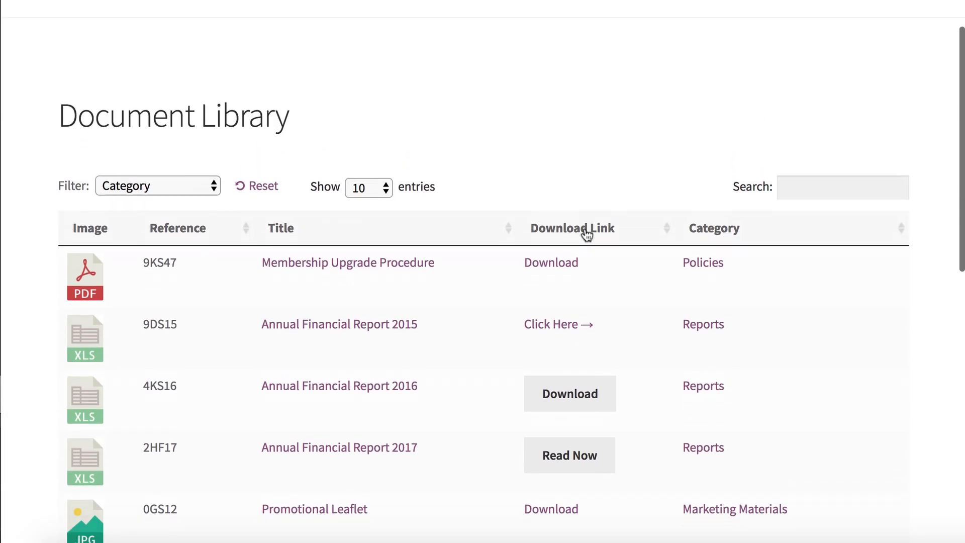
scroll(586, 232, "down", 1)
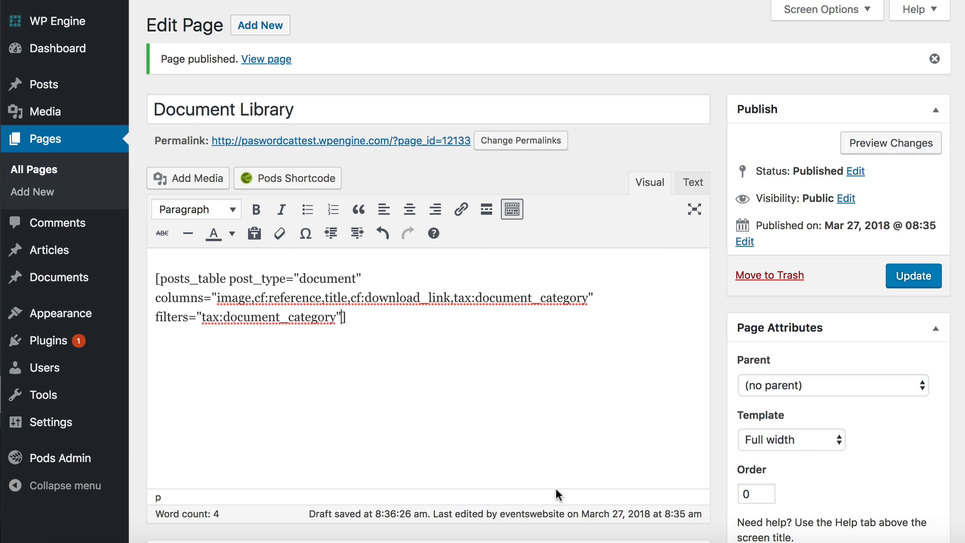
Step: Add page_length="false" after the filters option in the posts_table shortcode
type("page_length")
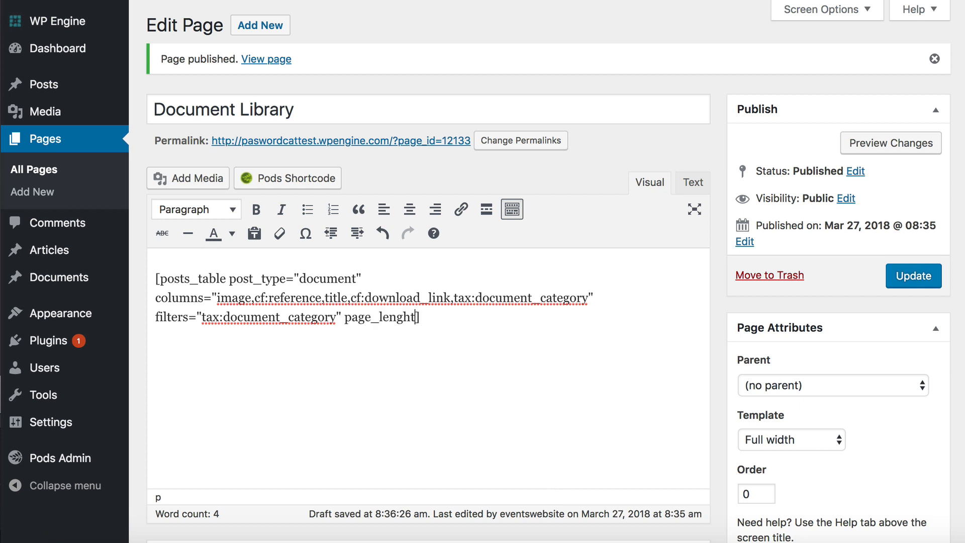
key("BackSpace")
key("BackSpace")
key("BackSpace")
type("gth=\"false\"")
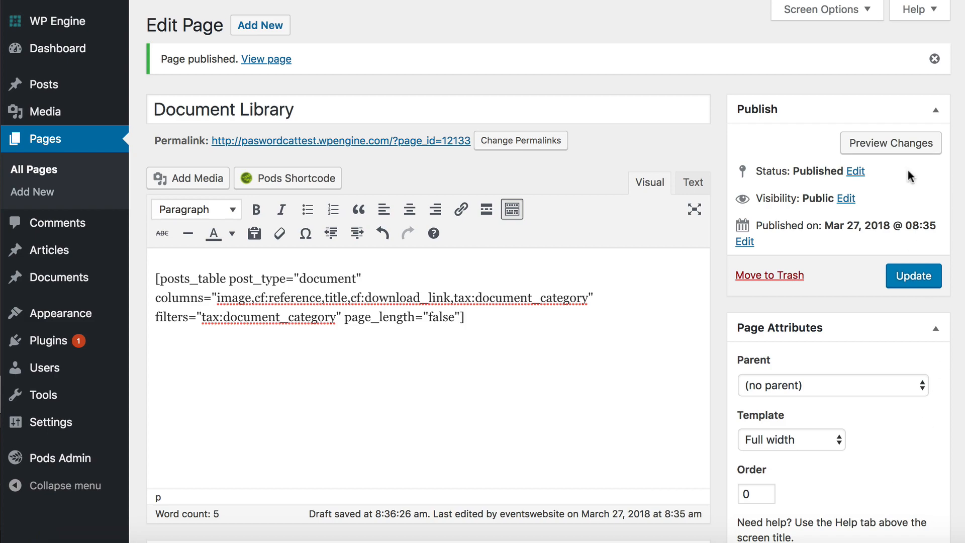
Step: Preview the updated Document Library page and test the download link of the Membership Upgrade Procedure document
left_click(894, 144)
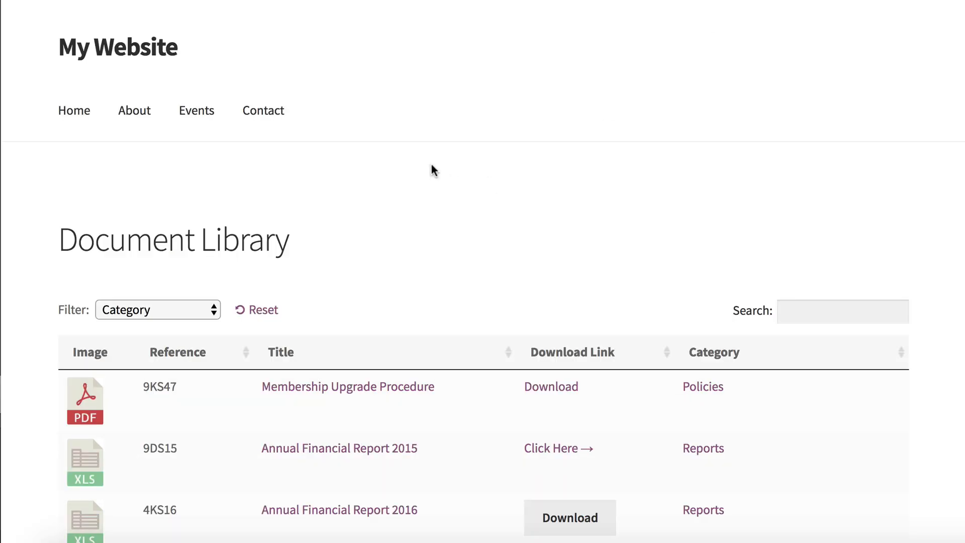
scroll(376, 226, "down", 4)
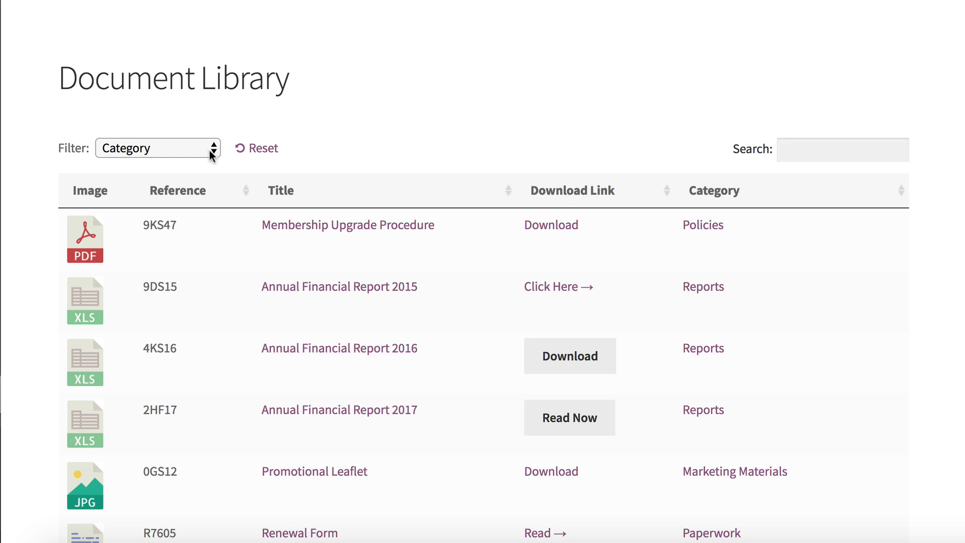
scroll(834, 148, "down", 2)
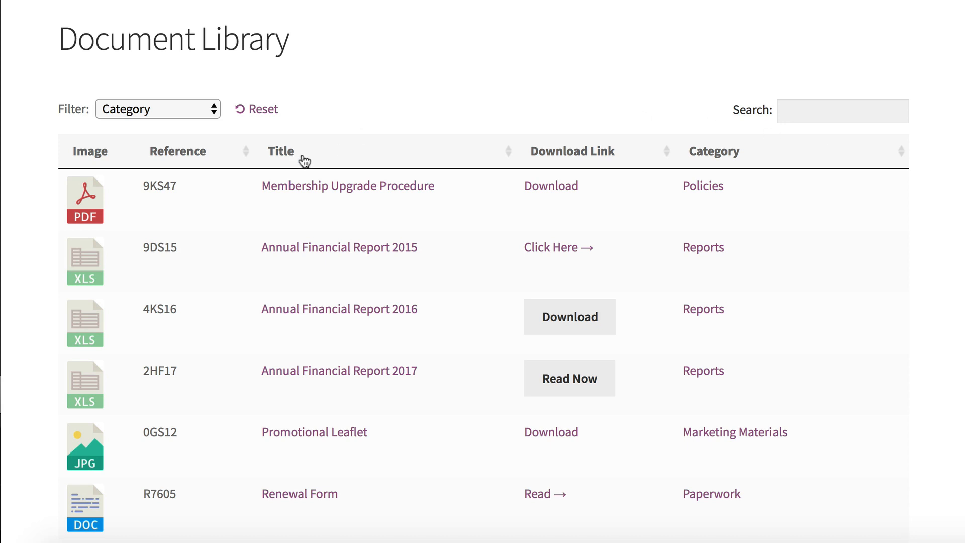
left_click(546, 189)
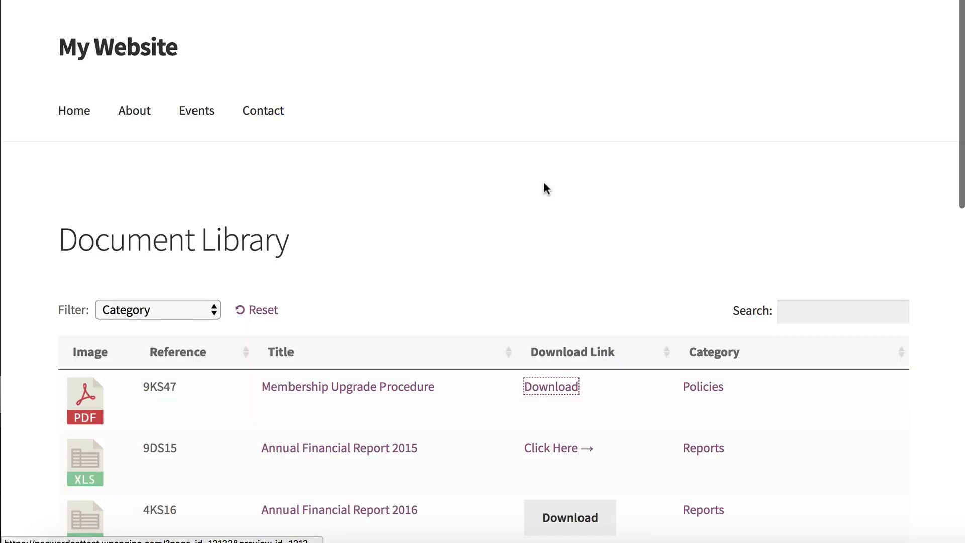
scroll(523, 267, "down", 5)
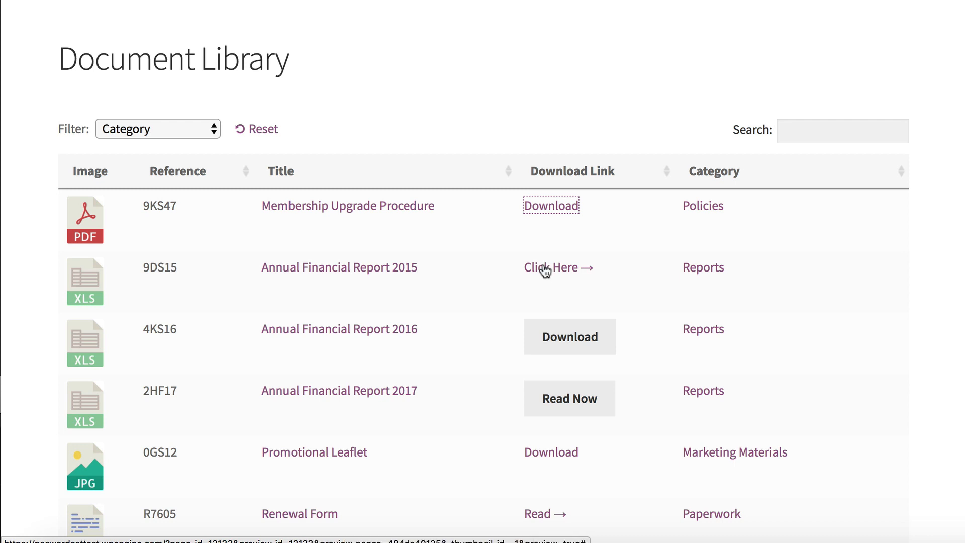
Step: Open the Membership Upgrade Procedure document's own page from its title in the table and look over its content
left_click(518, 99)
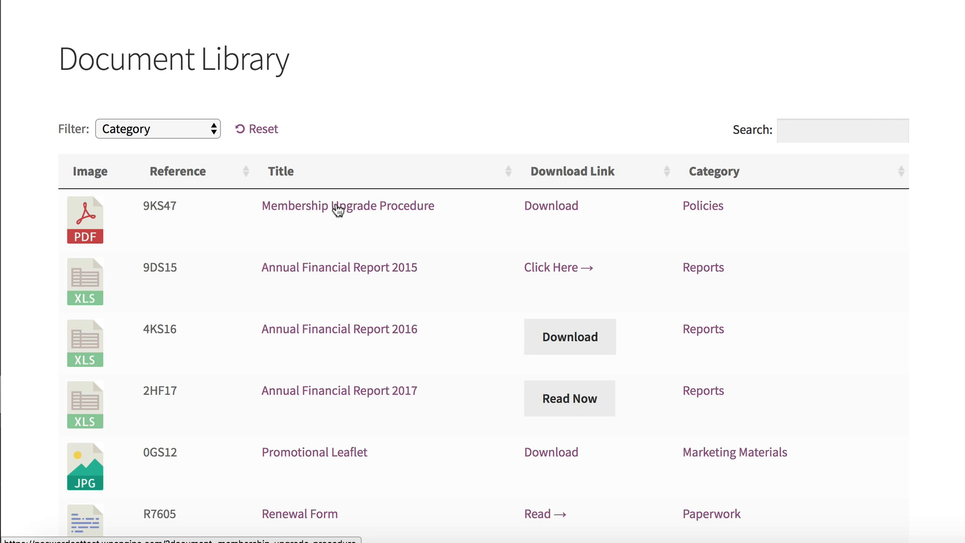
left_click(338, 211)
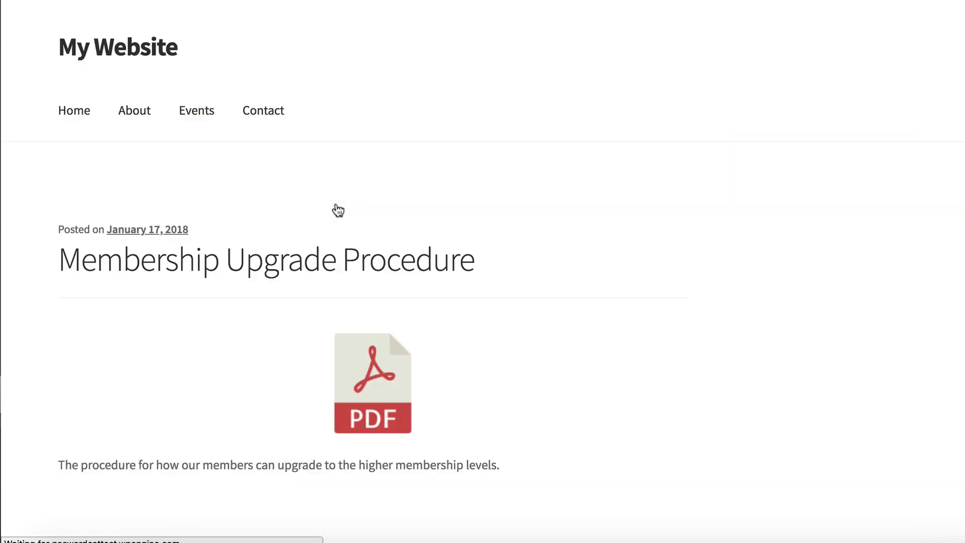
scroll(380, 315, "down", 3)
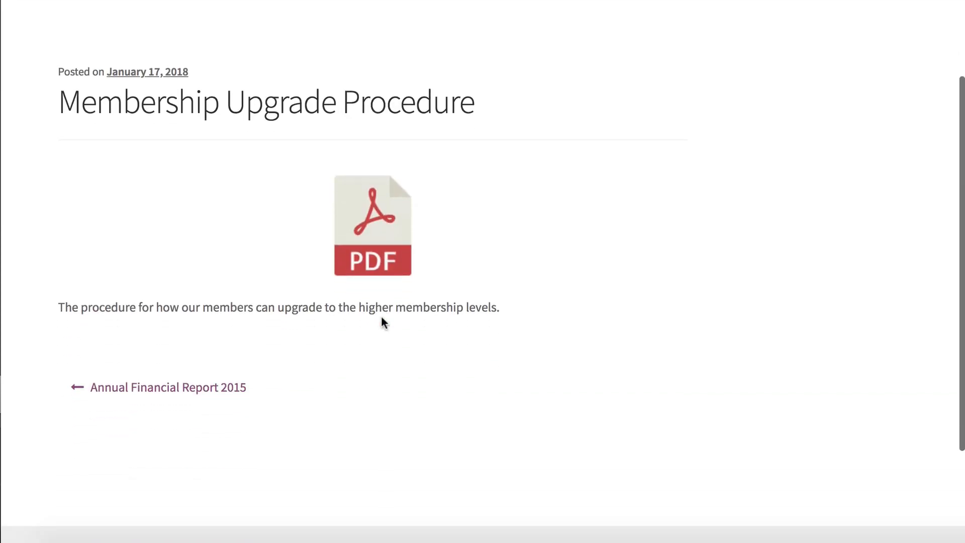
scroll(380, 315, "up", 2)
scroll(381, 316, "down", 1)
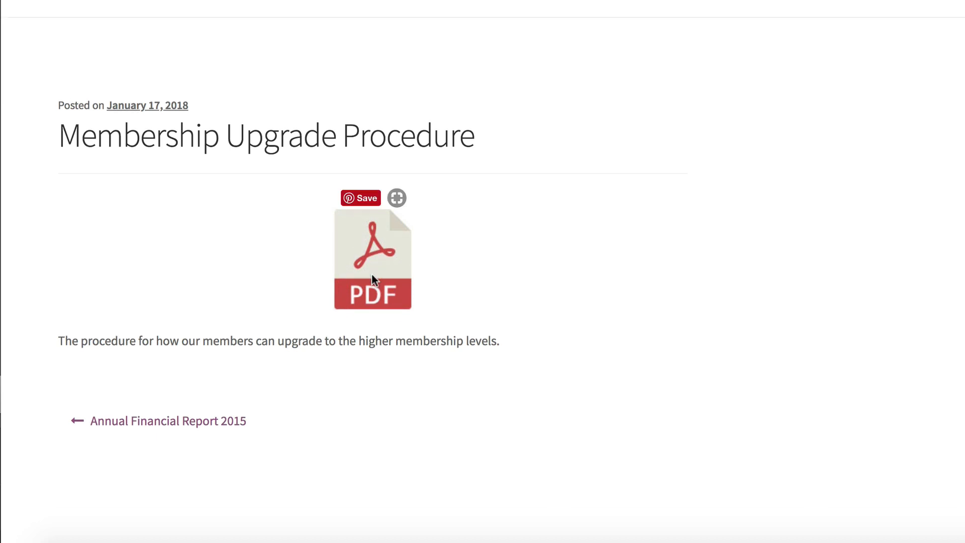
scroll(372, 275, "up", 1)
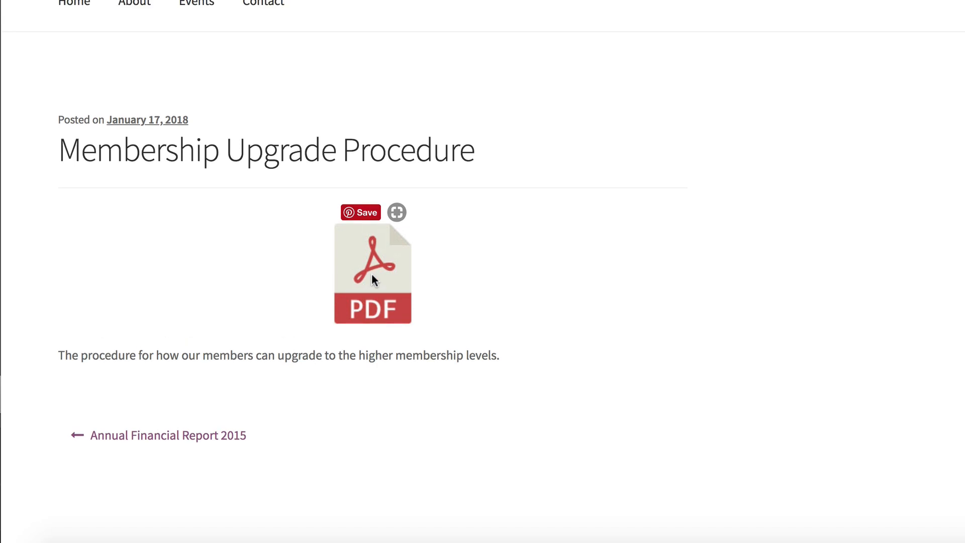
scroll(372, 275, "down", 3)
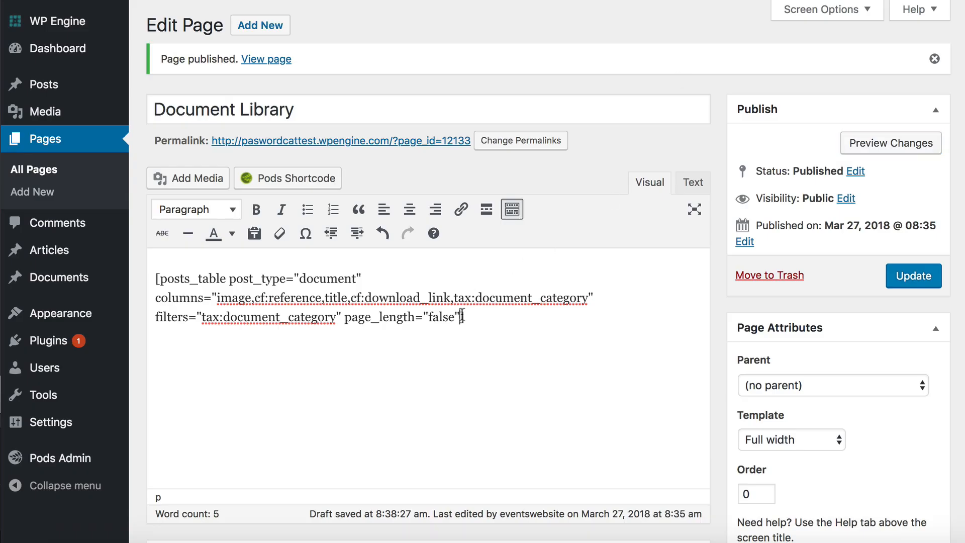
Step: Add links="none" after the page_length option in the posts_table shortcode
type("links=\"none\"")
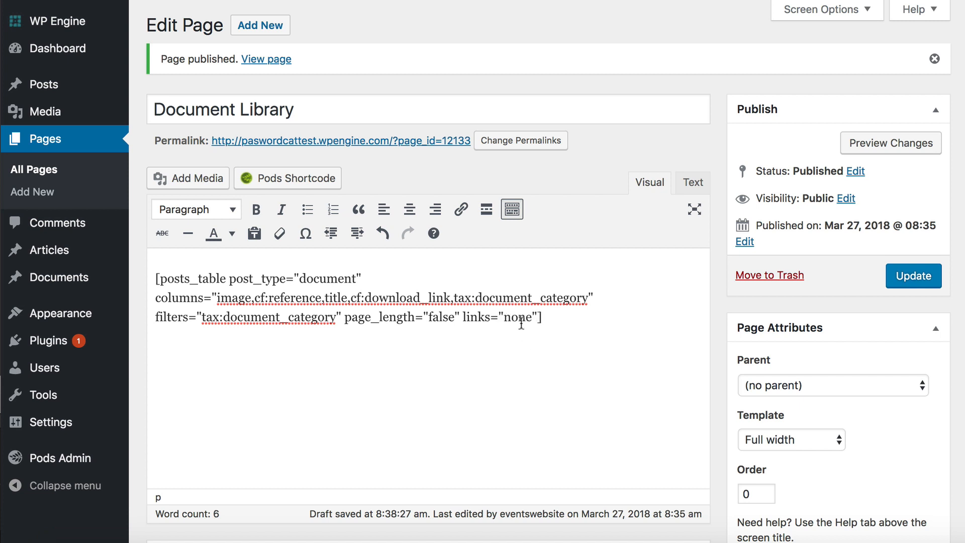
Step: Preview the updated Document Library page and check the document titles and categories in the table for links
left_click(889, 150)
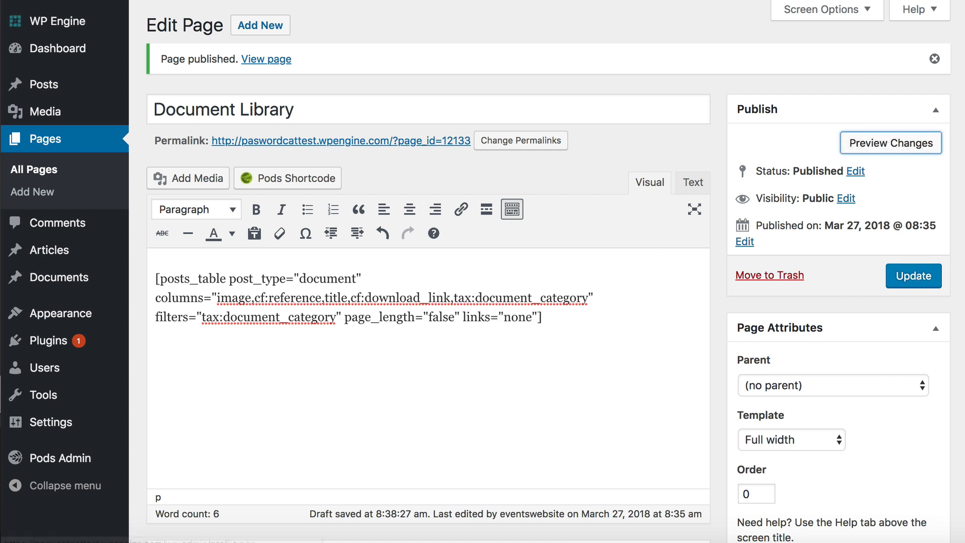
scroll(706, 320, "down", 5)
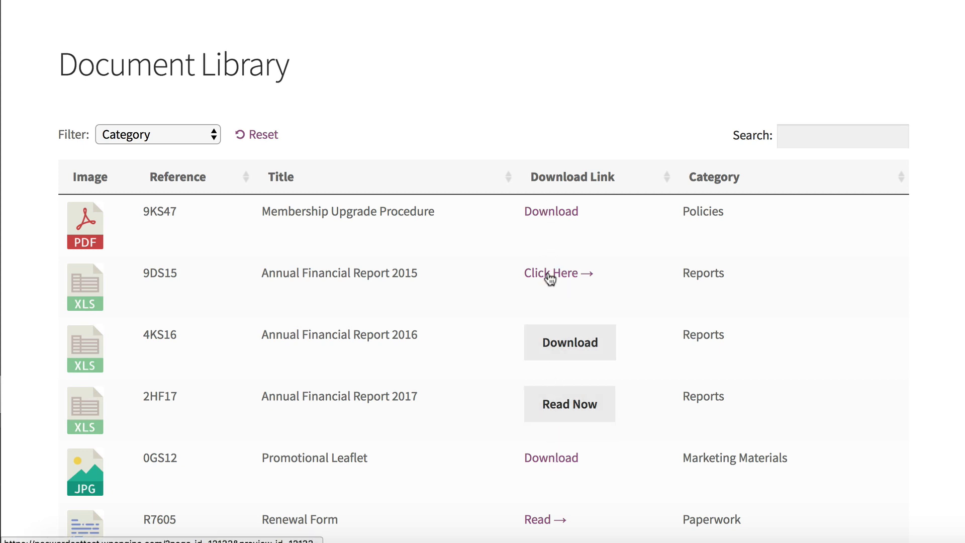
scroll(399, 213, "down", 1)
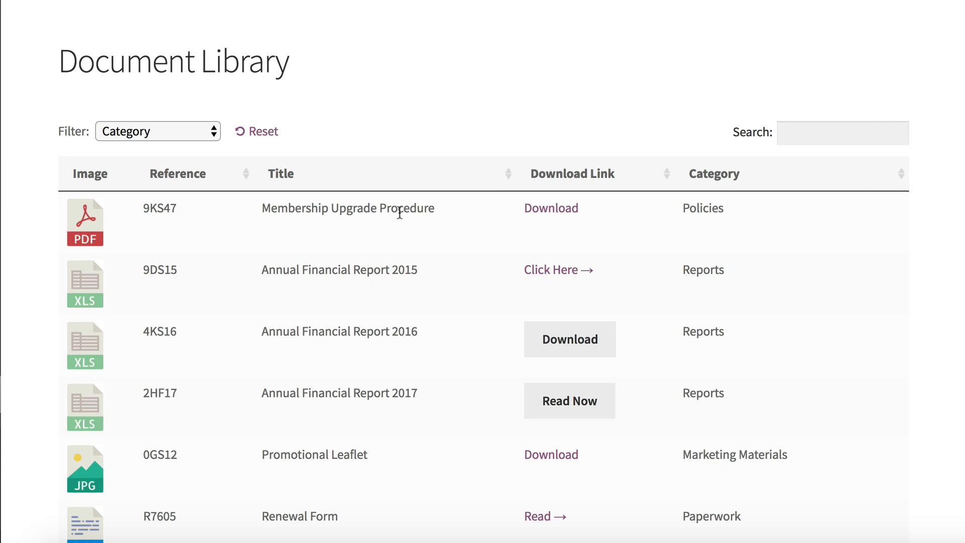
scroll(399, 214, "down", 1)
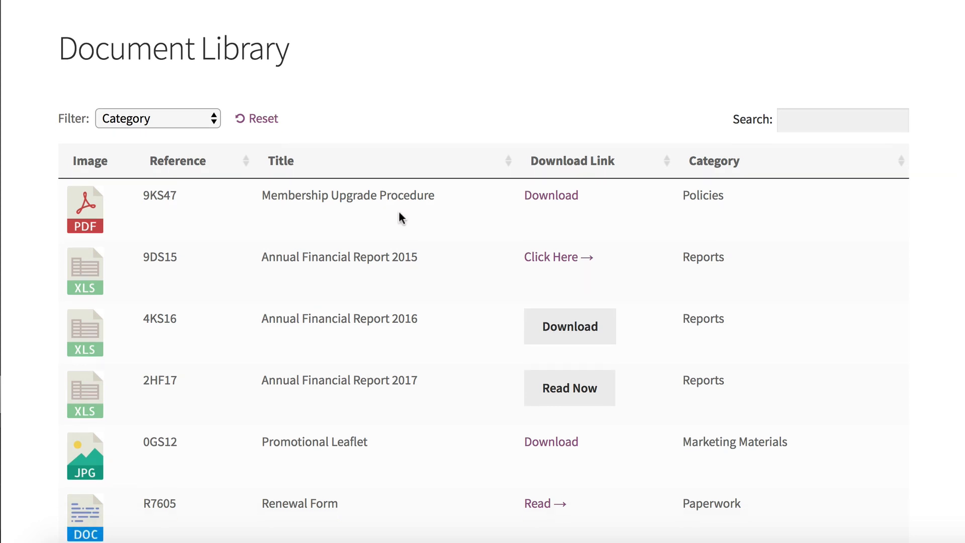
scroll(401, 217, "down", 7)
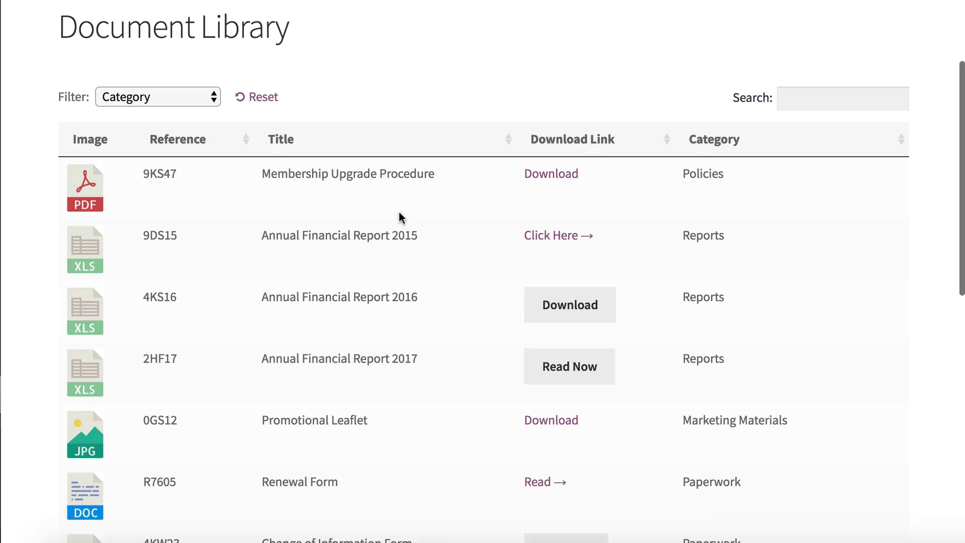
scroll(400, 217, "up", 7)
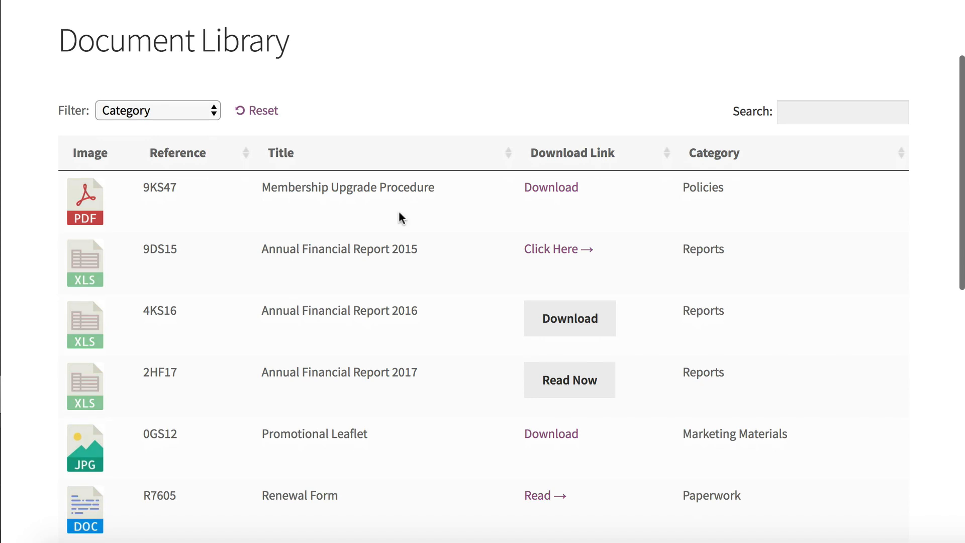
Step: Test the previewed table's Category filter with Paperwork and reset the table
left_click(215, 112)
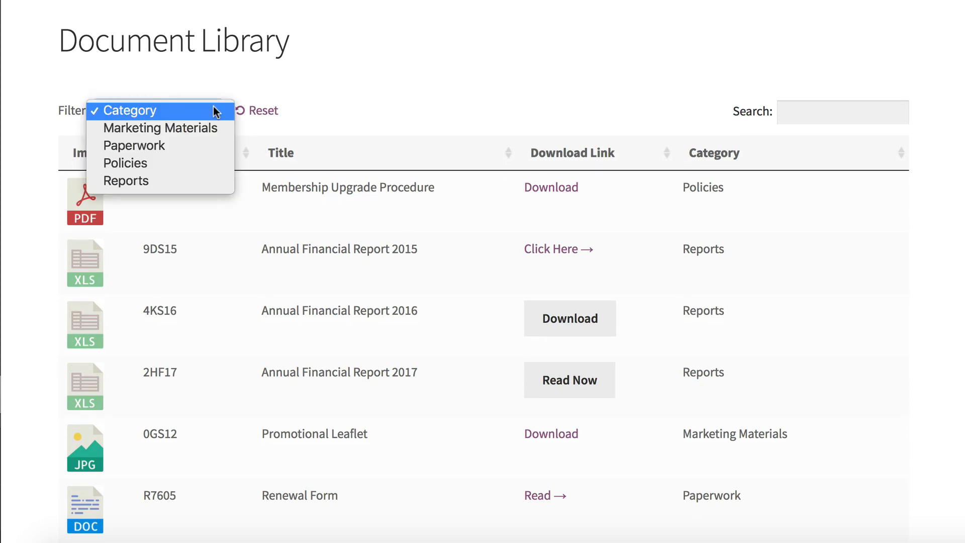
left_click(184, 144)
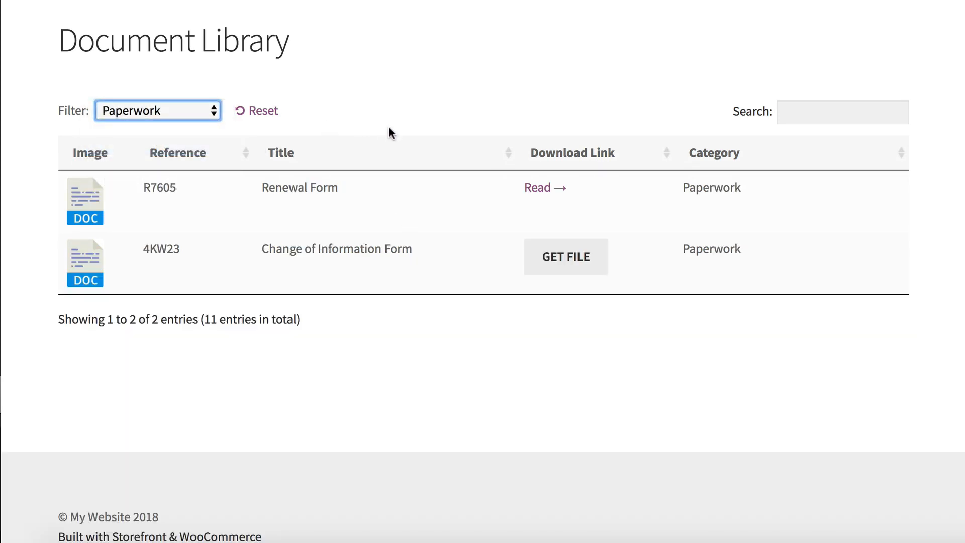
left_click(265, 114)
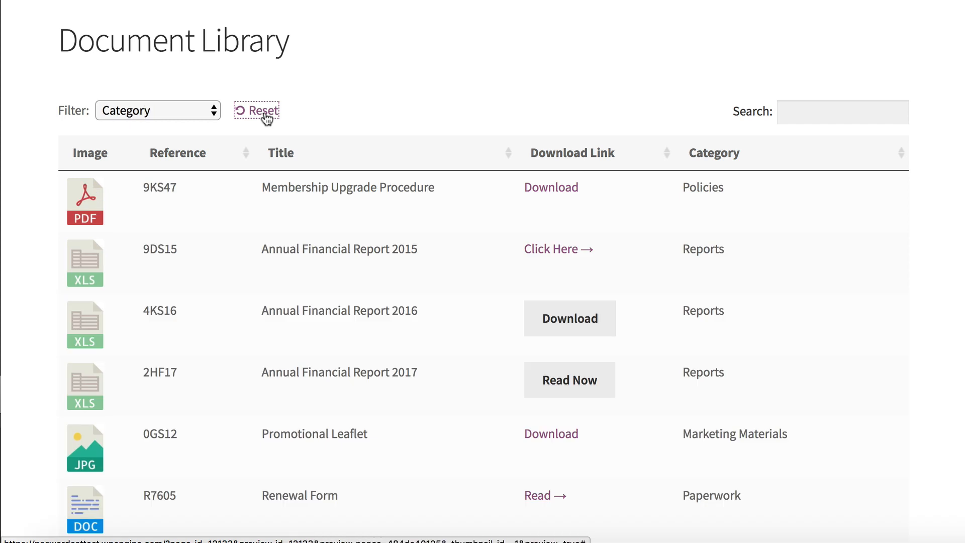